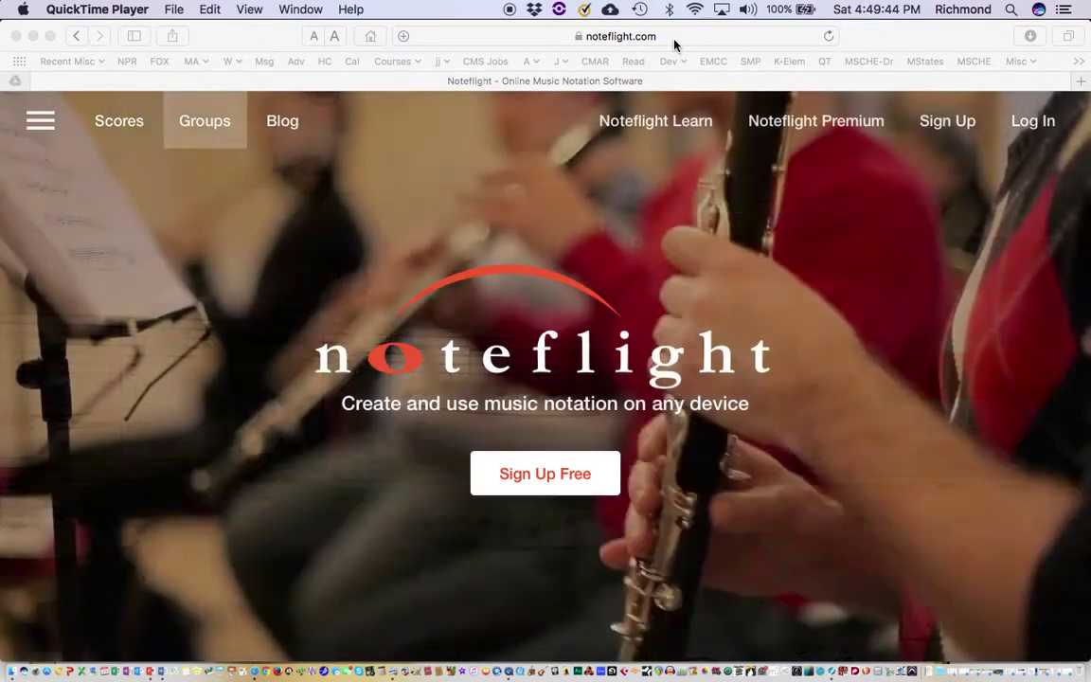
{"action": "left_click", "coordinate": [674, 42]}
{"action": "left_click", "coordinate": [667, 39]}
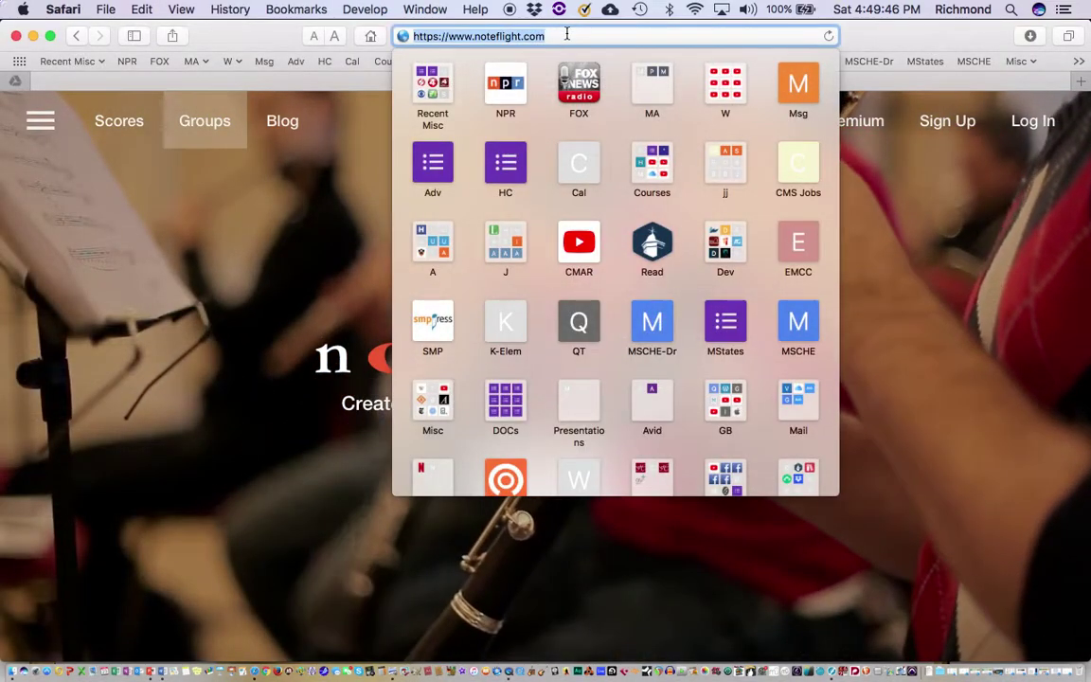
{"action": "left_click", "coordinate": [566, 35]}
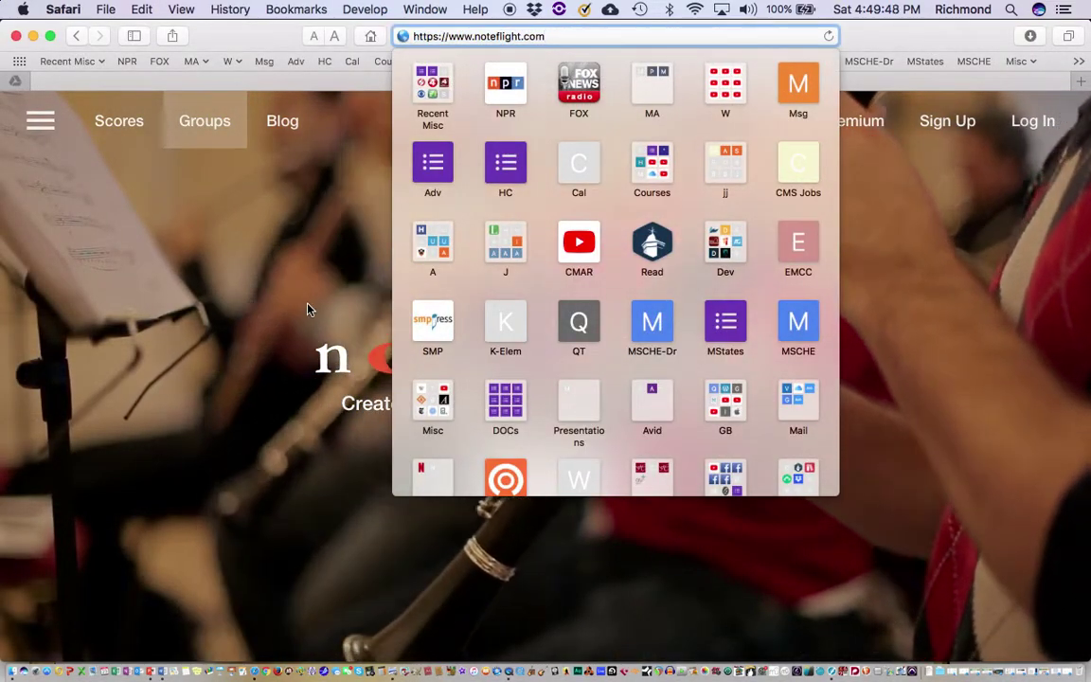
{"action": "key", "text": "Return"}
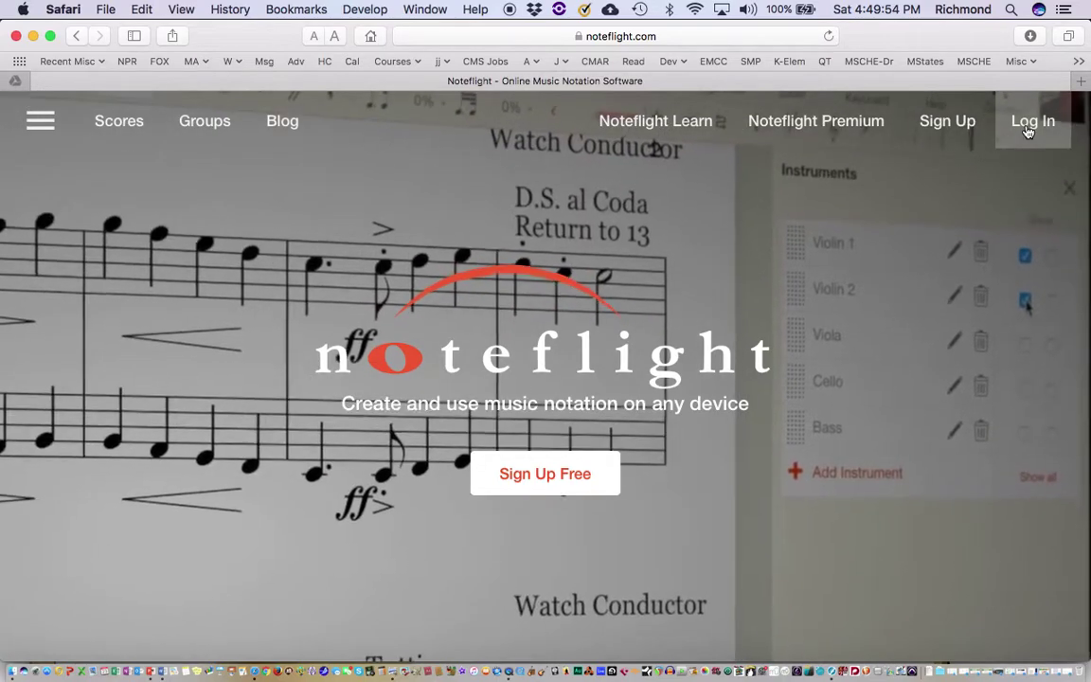
Log in to the account by filling the username and password fields with the first saved credentials
{"action": "left_click", "coordinate": [1028, 129]}
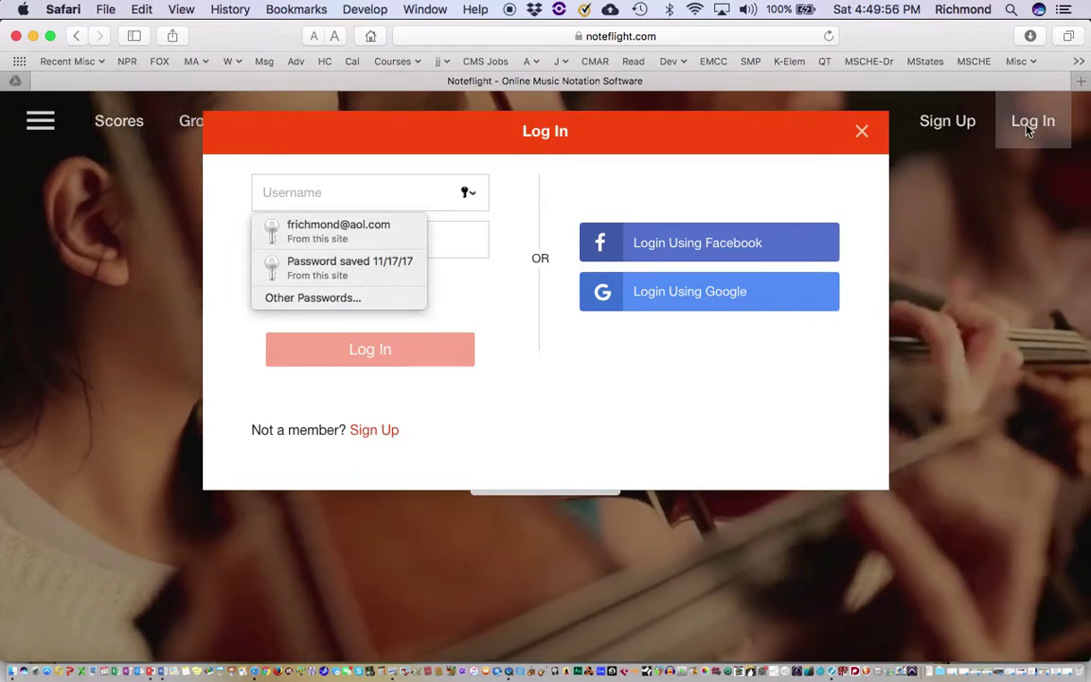
{"action": "left_click", "coordinate": [347, 229]}
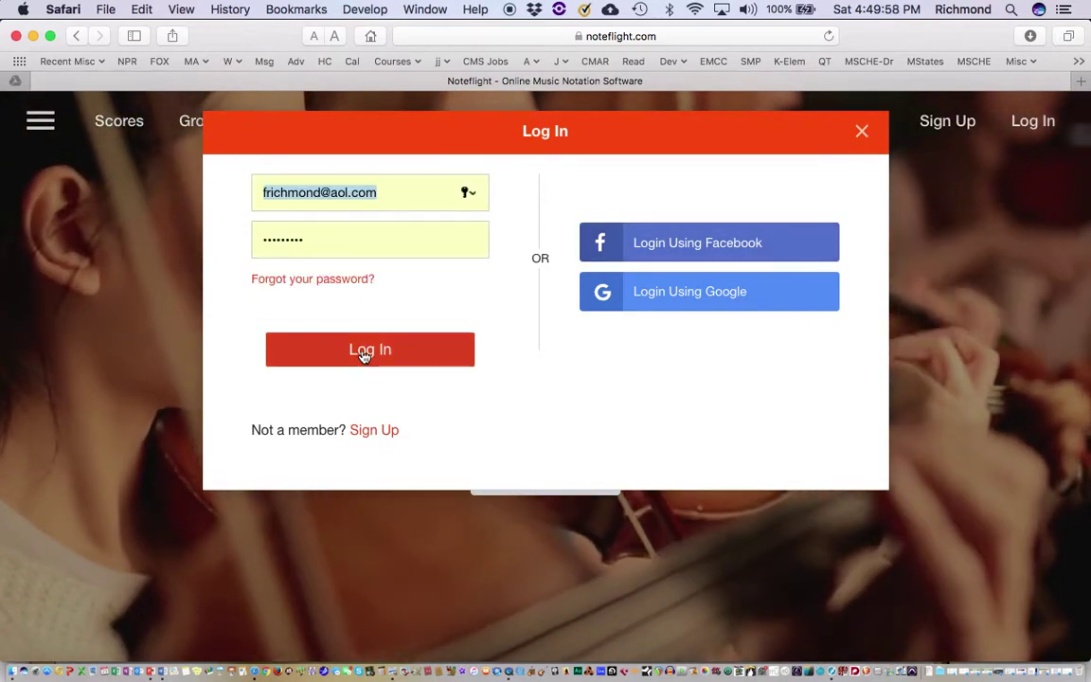
{"action": "left_click", "coordinate": [369, 352]}
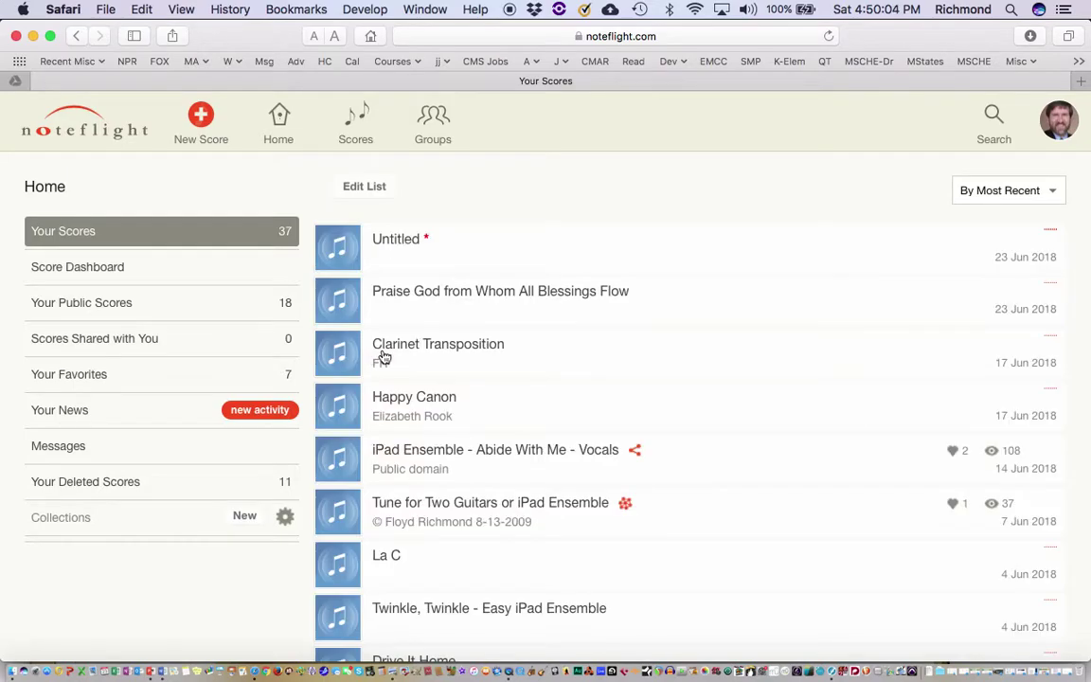
Look through the account's own list of scores and return to its beginning
{"action": "scroll", "coordinate": [594, 464], "scroll_direction": "down", "scroll_amount": 10}
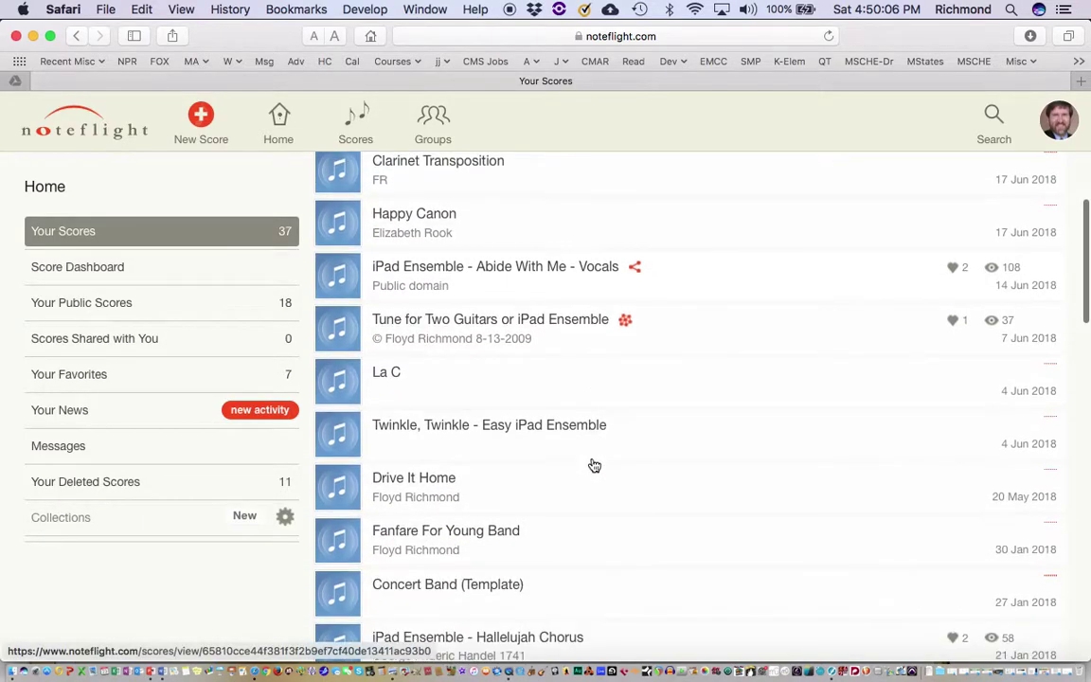
{"action": "scroll", "coordinate": [593, 464], "scroll_direction": "down", "scroll_amount": 15}
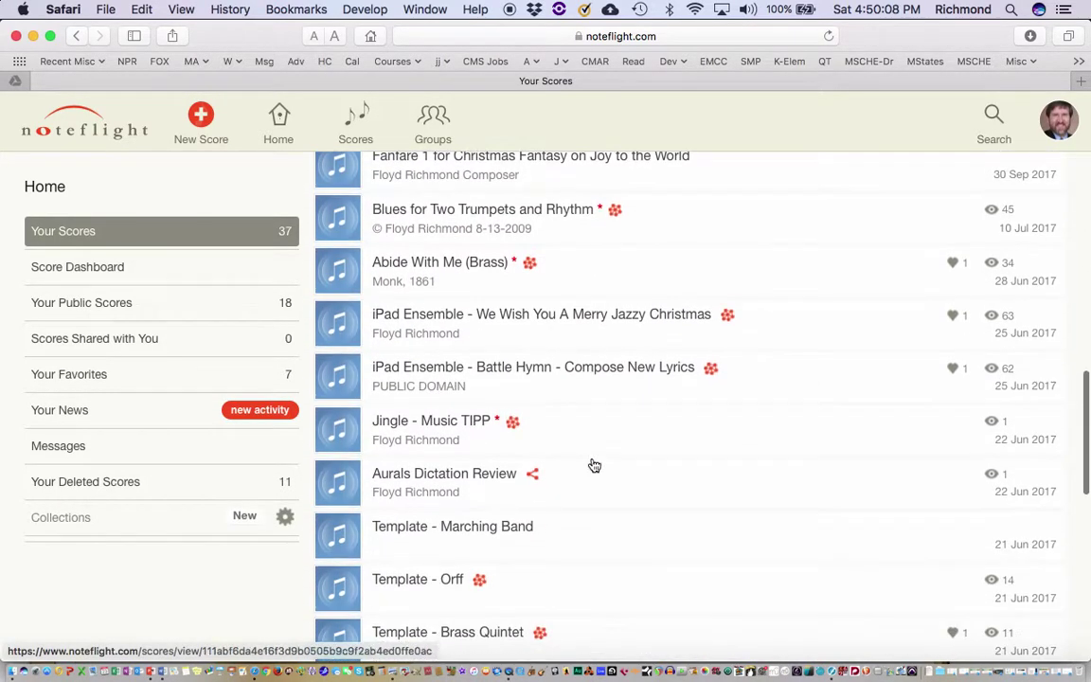
{"action": "scroll", "coordinate": [594, 464], "scroll_direction": "up", "scroll_amount": 20}
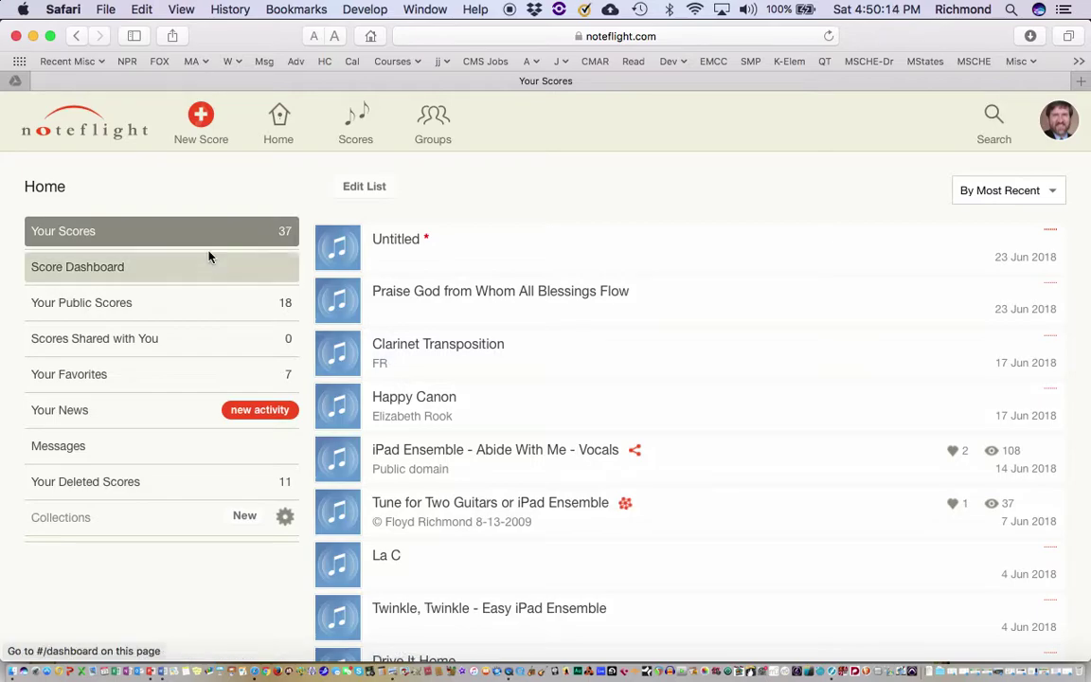
Go to the public scores and open "Ocean Waves (Original Piano Solo)"
{"action": "left_click", "coordinate": [73, 118]}
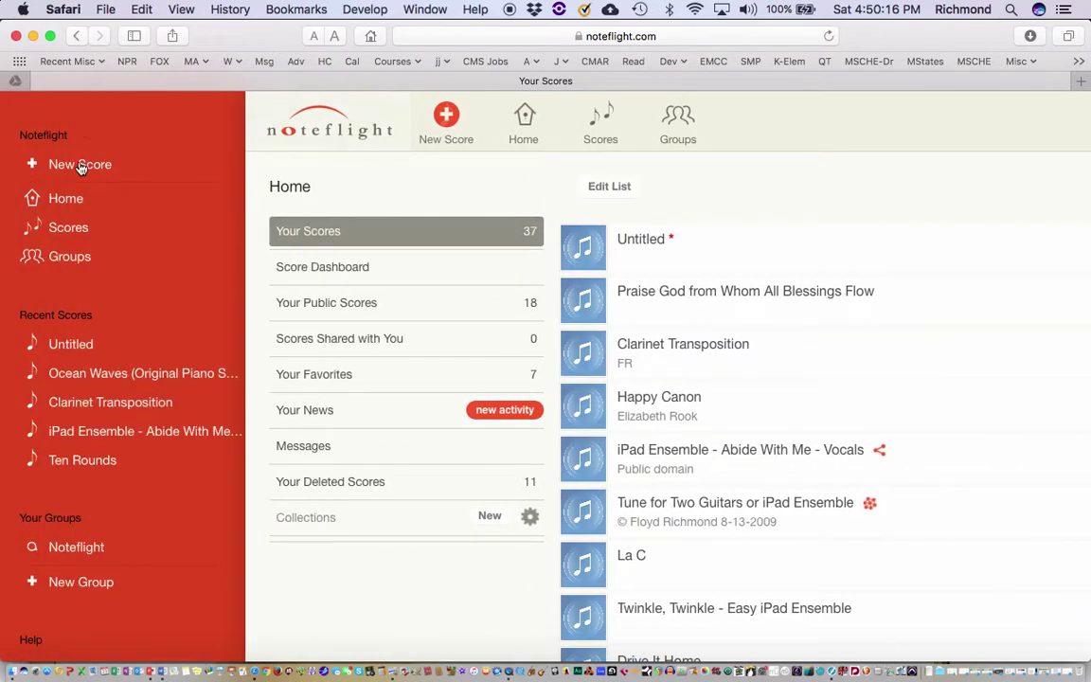
{"action": "left_click", "coordinate": [68, 229]}
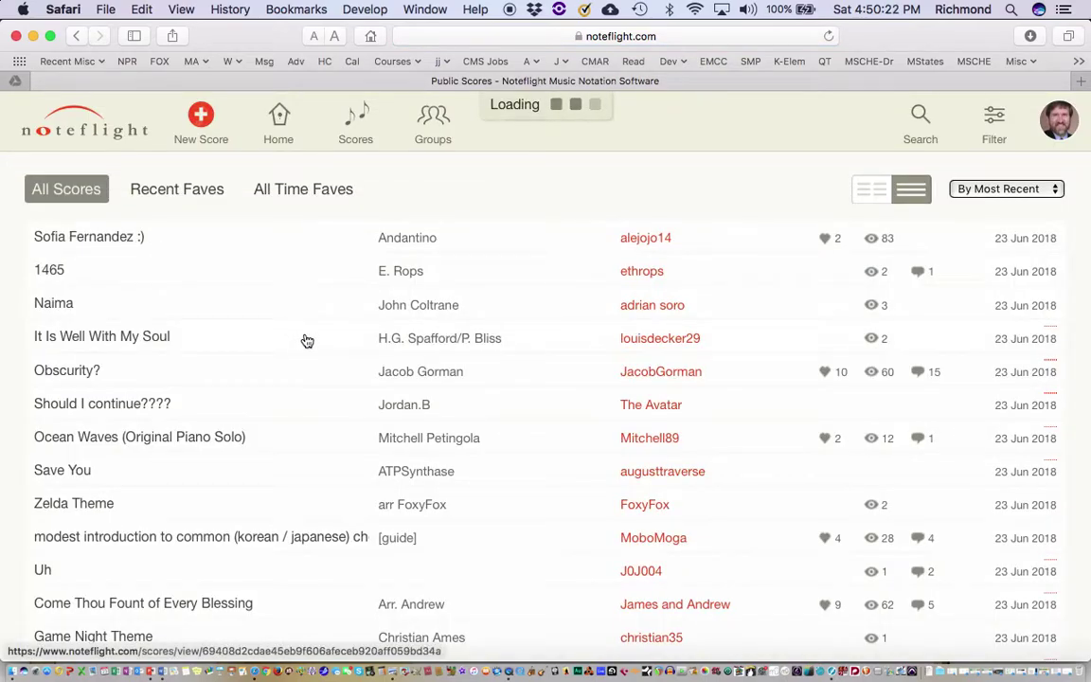
{"action": "scroll", "coordinate": [309, 340], "scroll_direction": "down", "scroll_amount": 2}
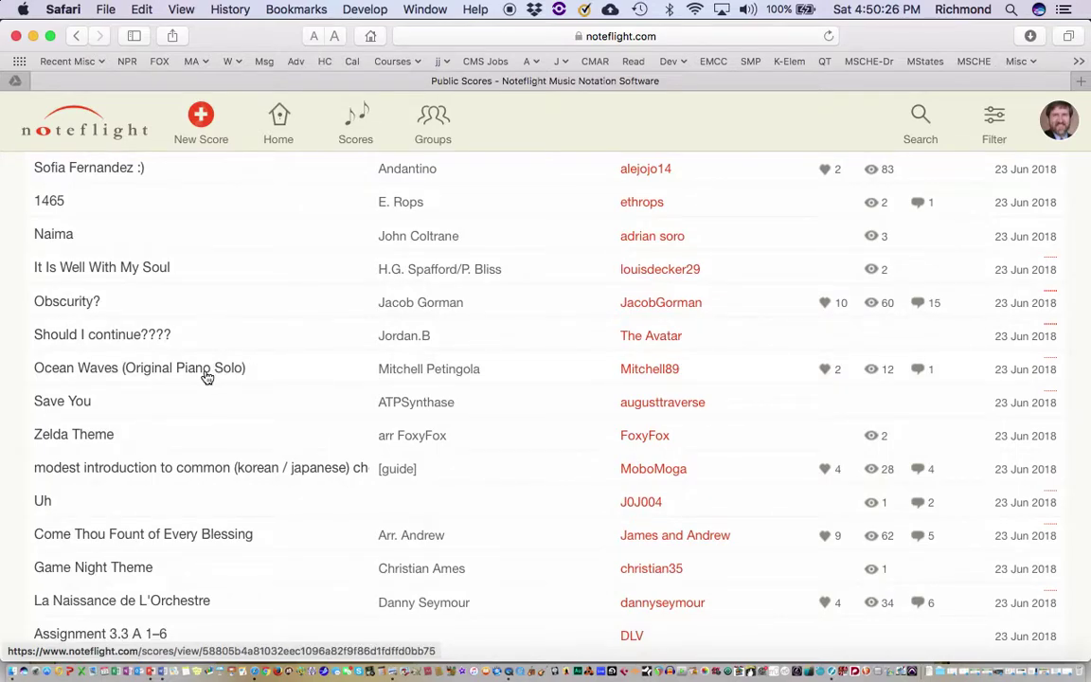
{"action": "left_click", "coordinate": [207, 369]}
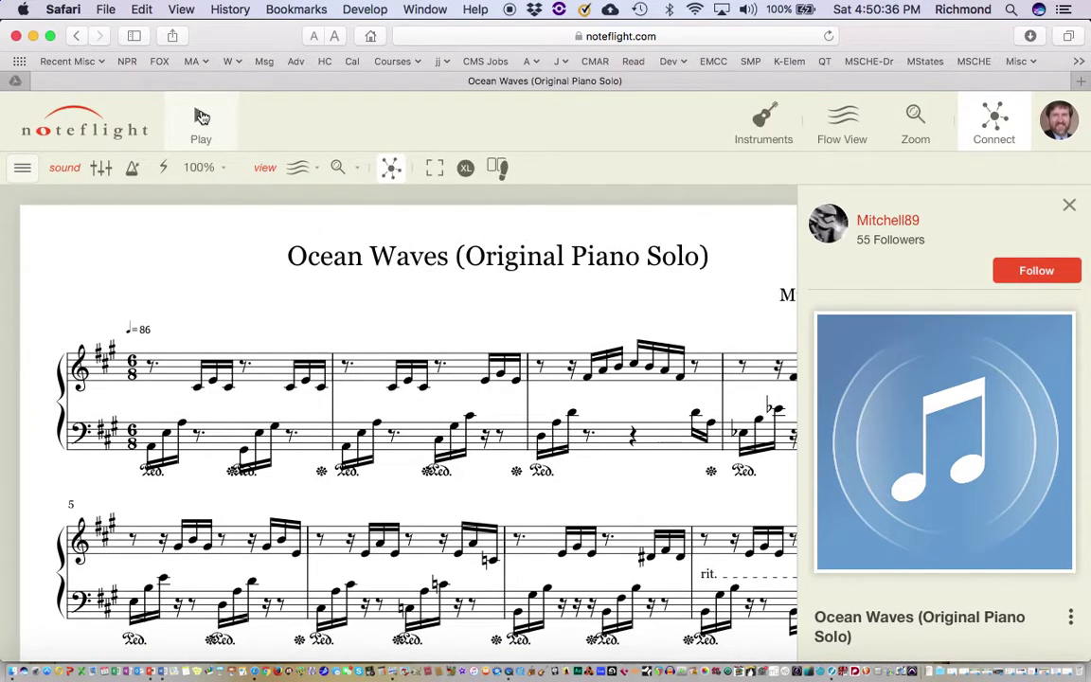
Listen to part of the opened piano solo and go back to the public scores list
{"action": "left_click", "coordinate": [201, 115]}
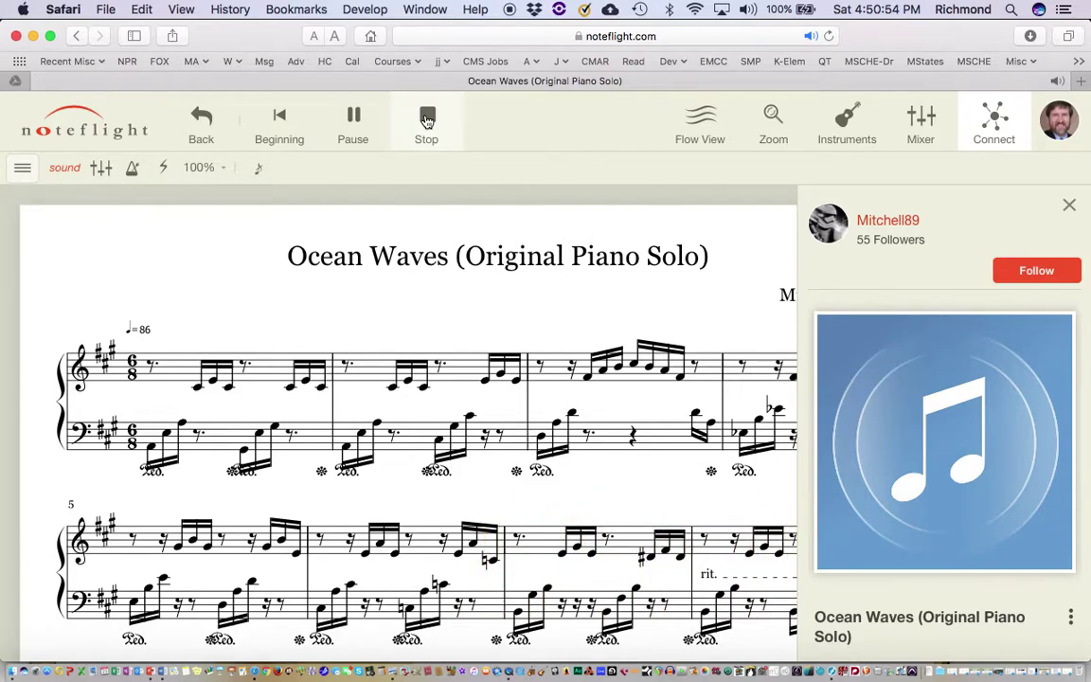
{"action": "left_click", "coordinate": [427, 120]}
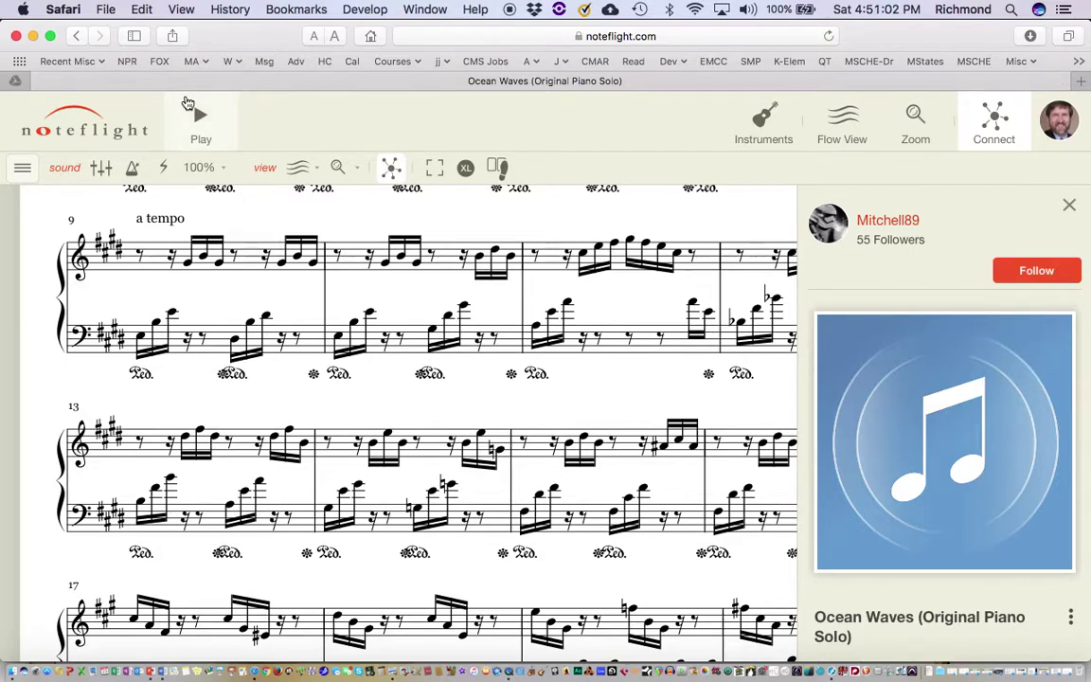
{"action": "left_click", "coordinate": [79, 36]}
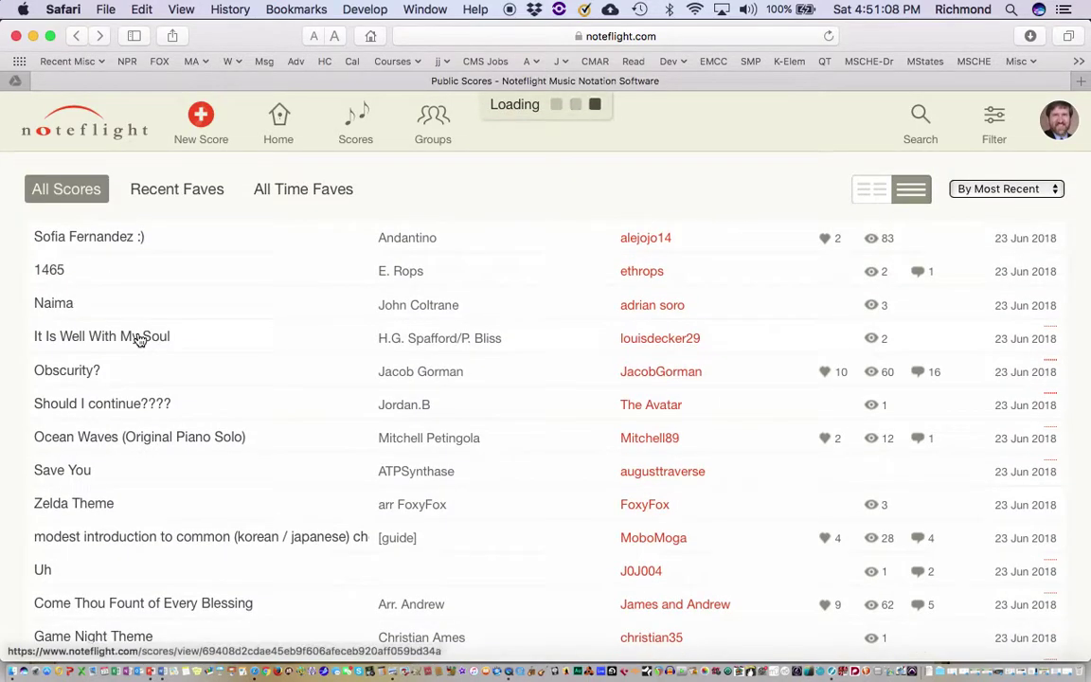
Search the public scores for "beethoven" and browse through the results
{"action": "left_click", "coordinate": [917, 120]}
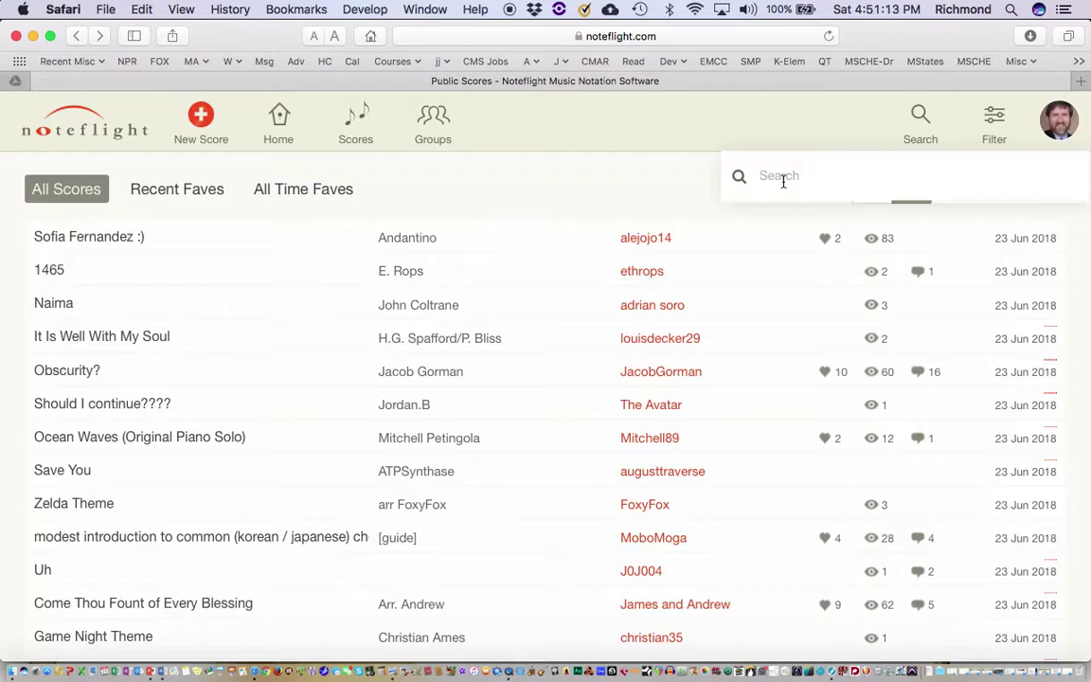
{"action": "type", "text": "beethoven"}
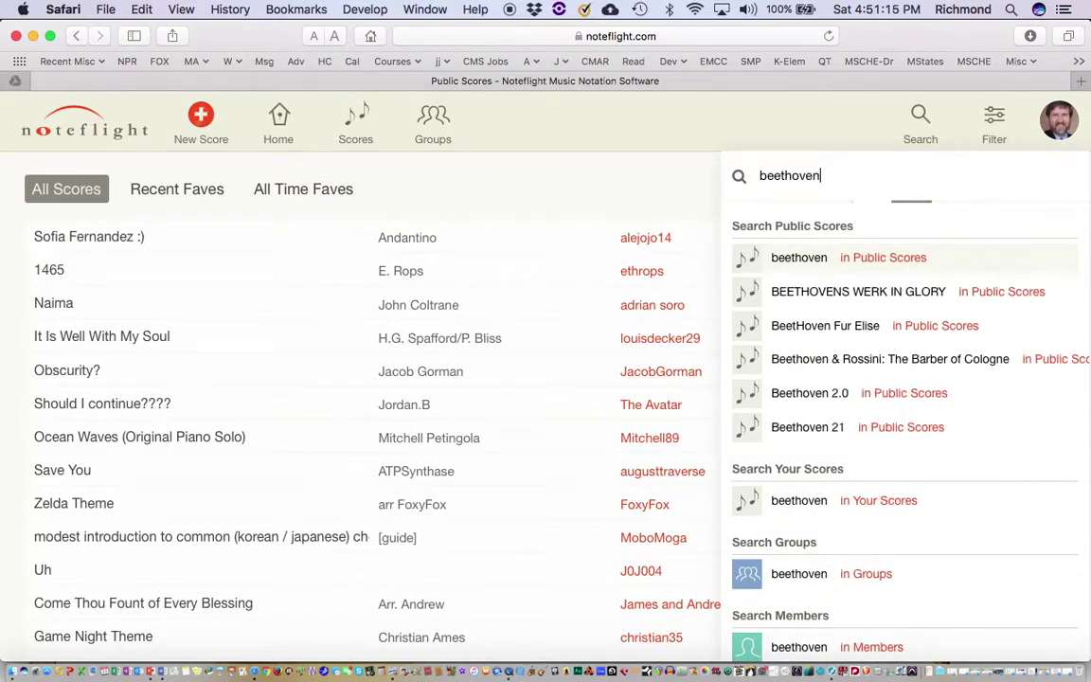
{"action": "key", "text": "Return"}
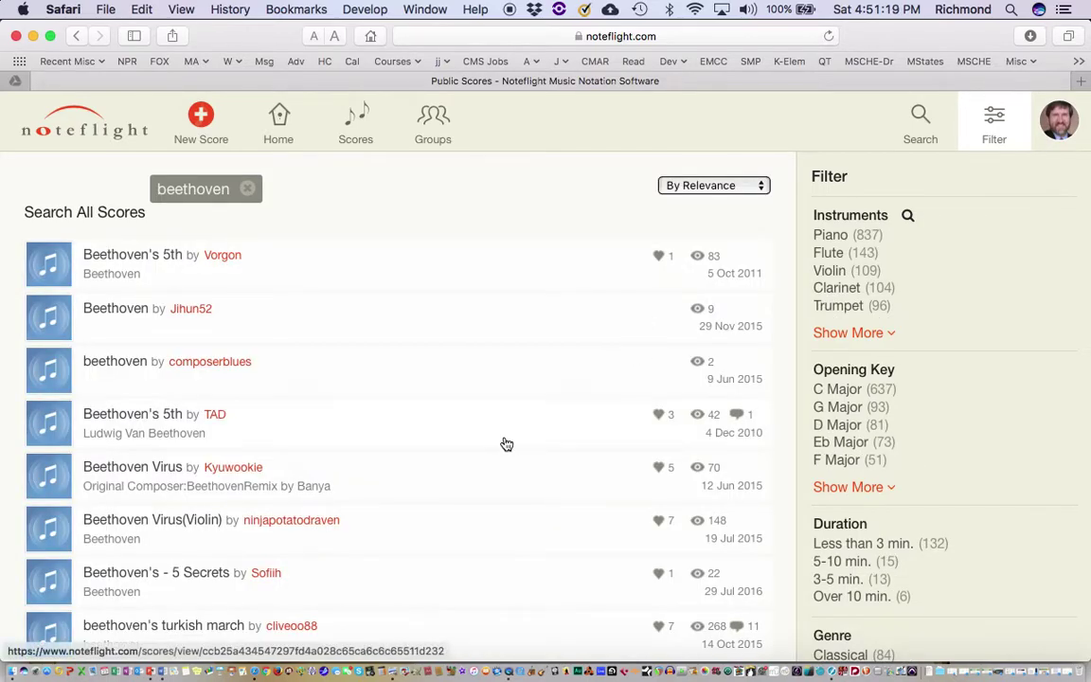
{"action": "scroll", "coordinate": [506, 444], "scroll_direction": "down", "scroll_amount": 15}
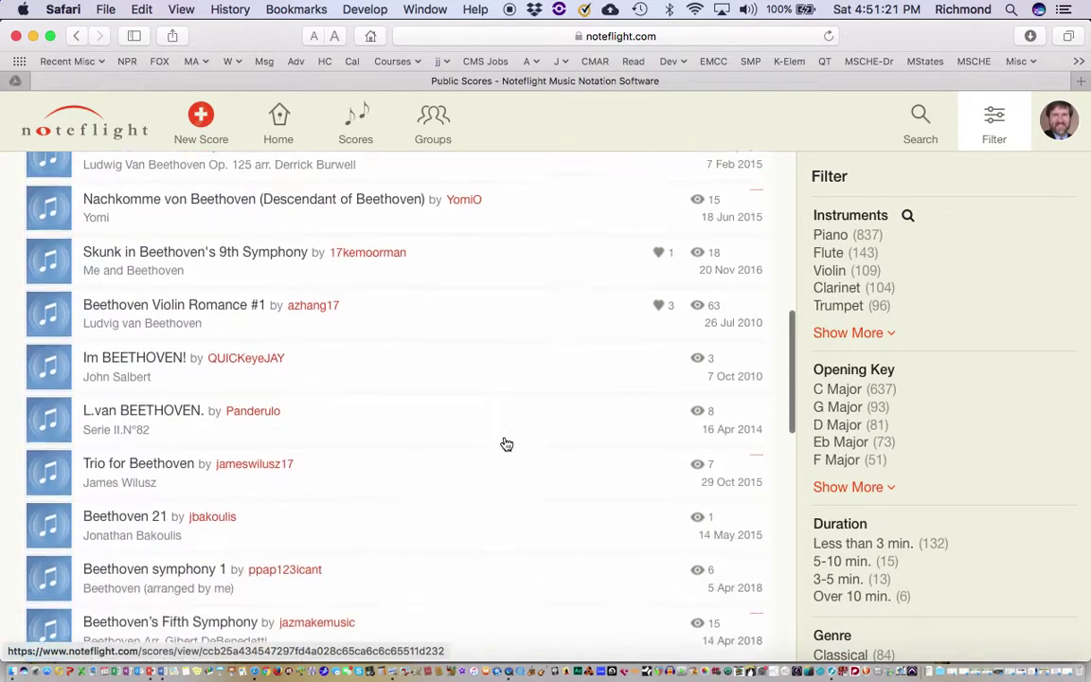
{"action": "scroll", "coordinate": [503, 443], "scroll_direction": "down", "scroll_amount": 10}
{"action": "scroll", "coordinate": [503, 443], "scroll_direction": "up", "scroll_amount": 20}
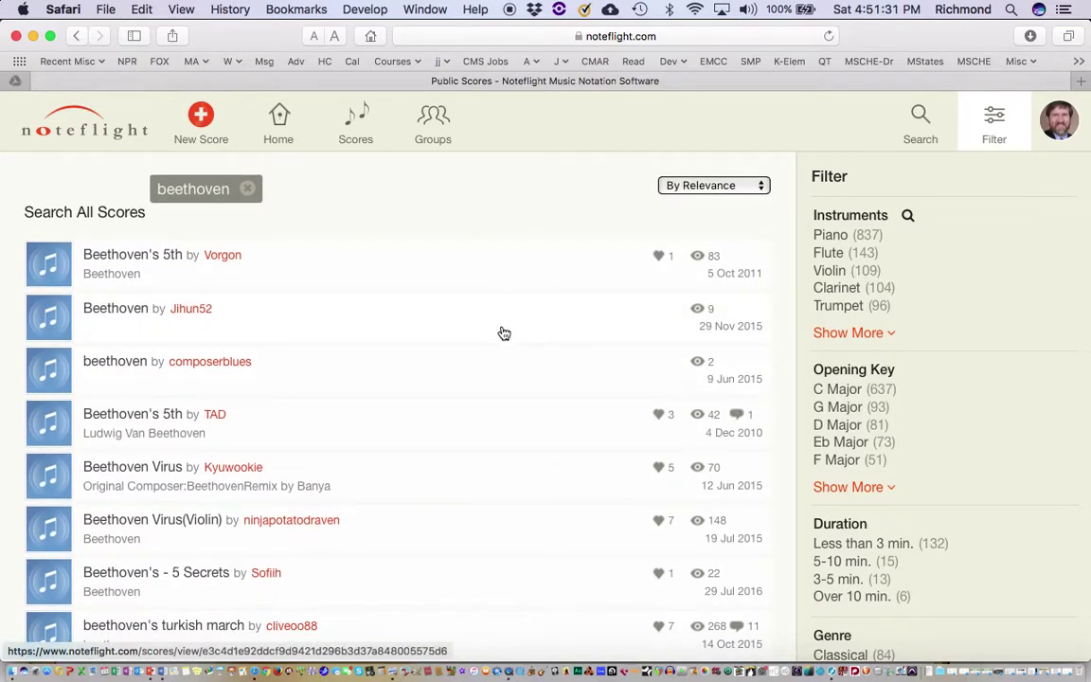
Create a new score from a blank Piano score sheet
{"action": "left_click", "coordinate": [83, 130]}
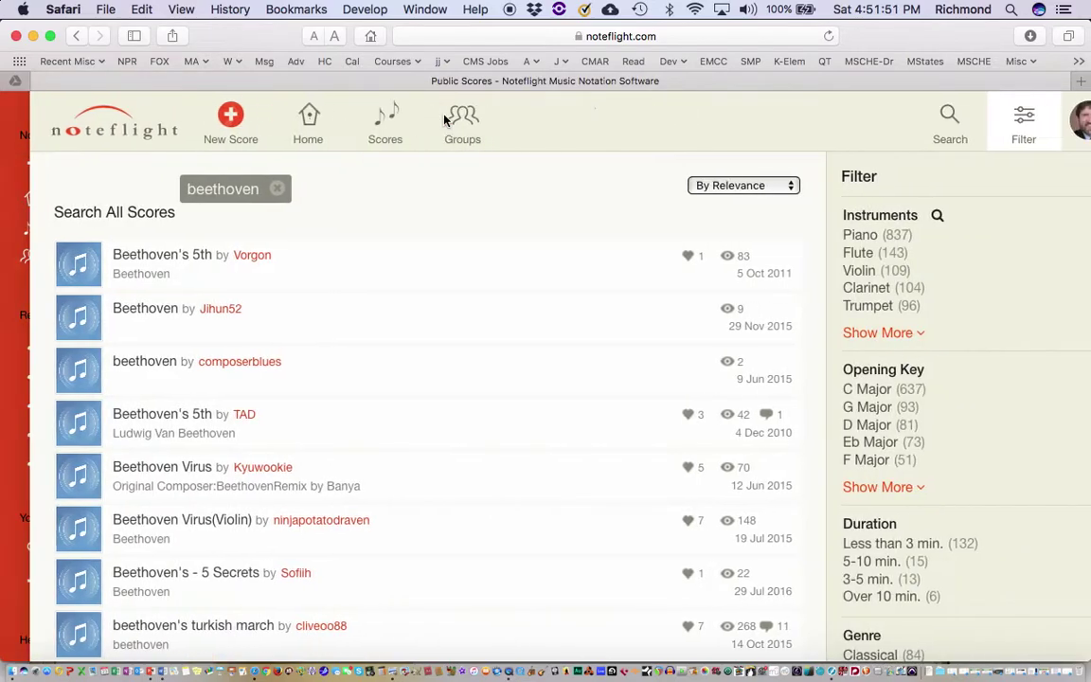
{"action": "left_click", "coordinate": [194, 118]}
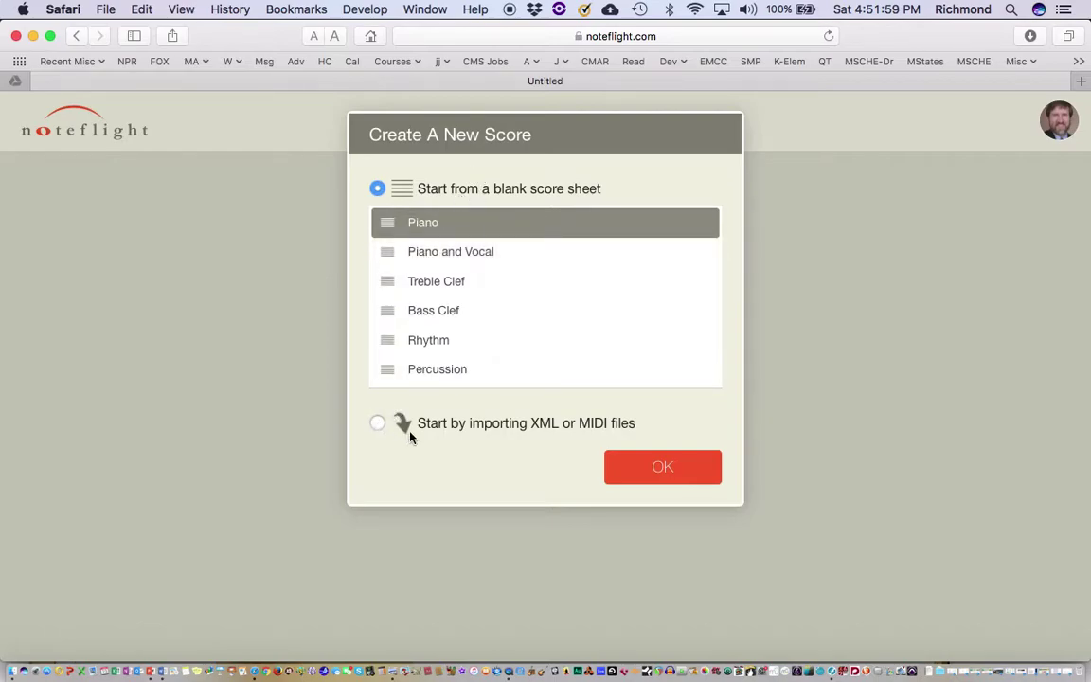
{"action": "left_click", "coordinate": [377, 425]}
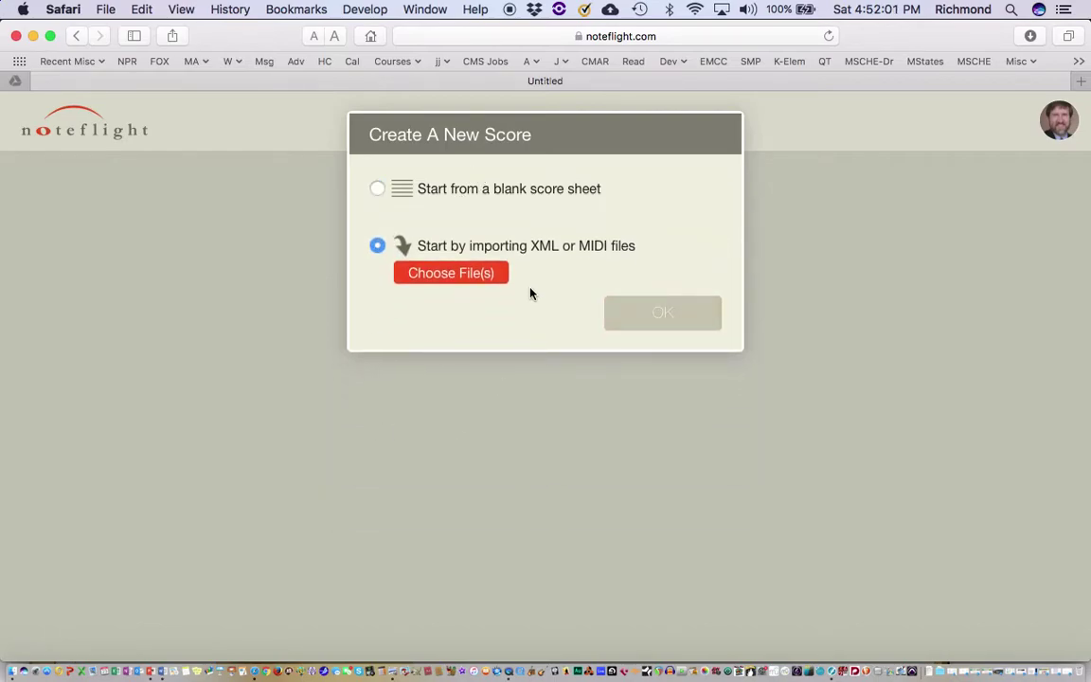
{"action": "left_click", "coordinate": [377, 190]}
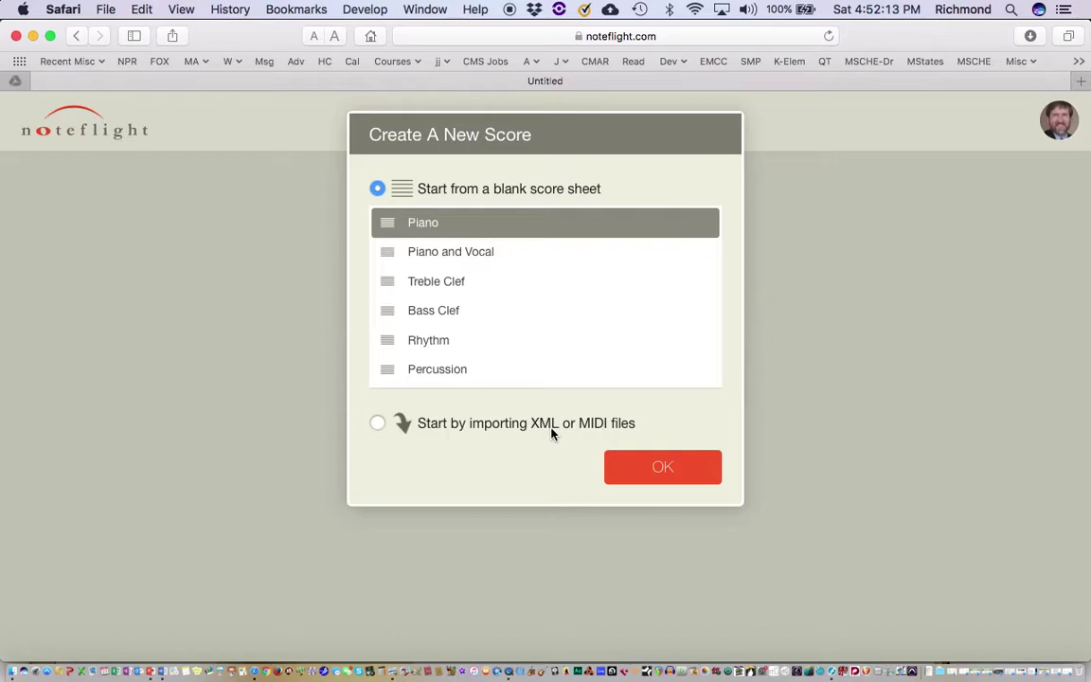
{"action": "left_click", "coordinate": [663, 467]}
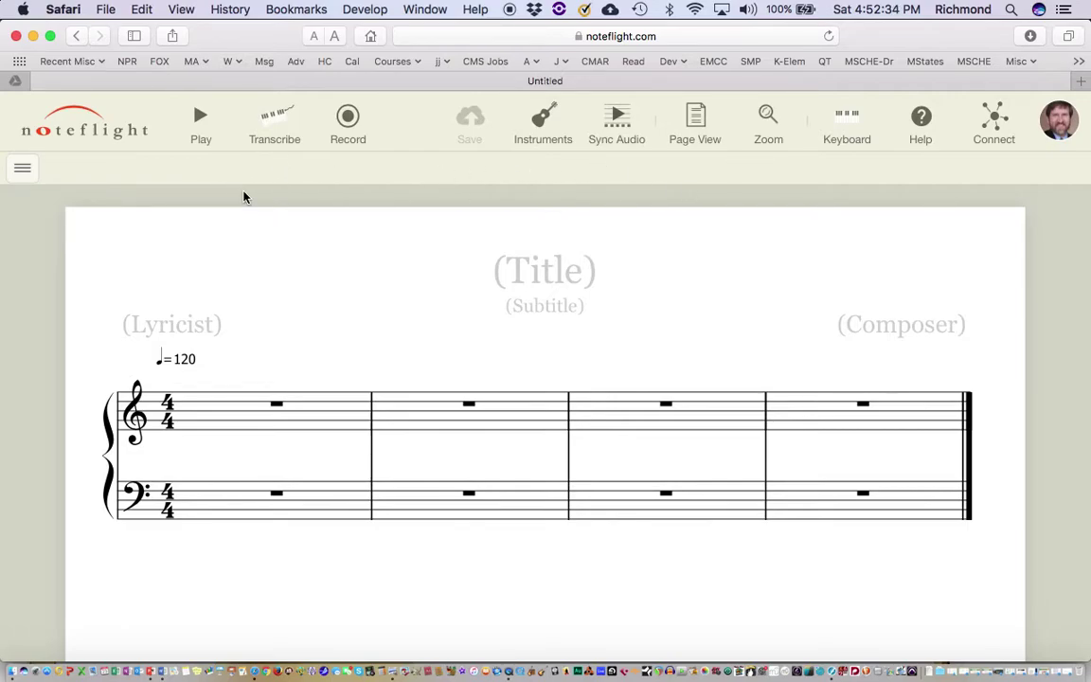
Show the duration and rhythm tool palettes above the blank piano score
{"action": "left_click", "coordinate": [22, 172]}
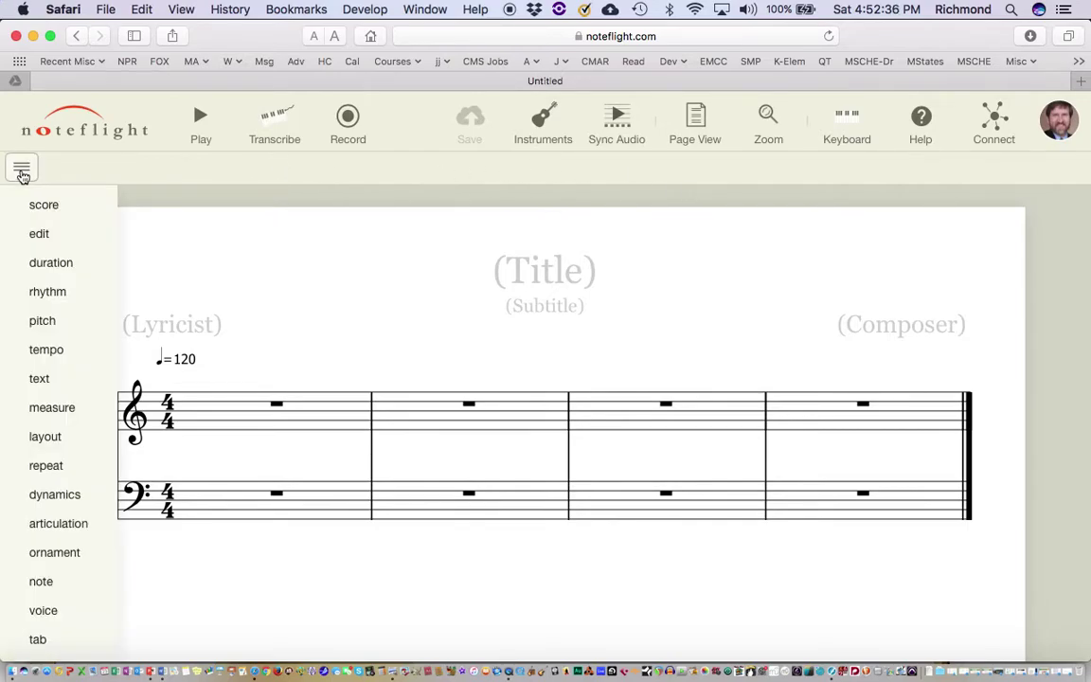
{"action": "left_click", "coordinate": [35, 265]}
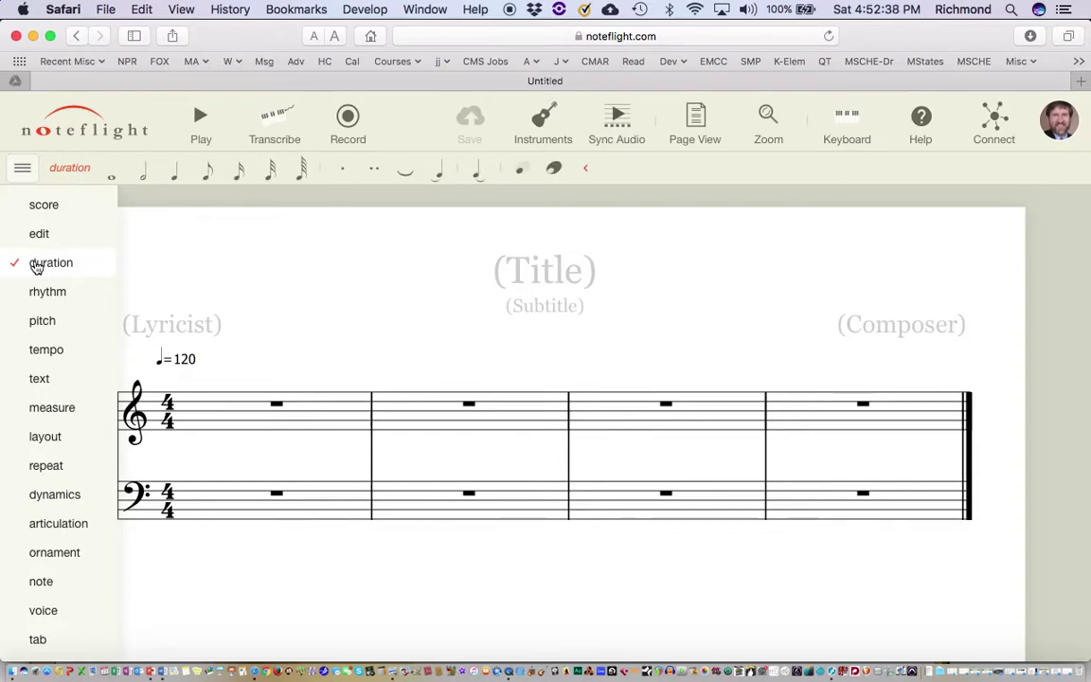
{"action": "left_click", "coordinate": [36, 290]}
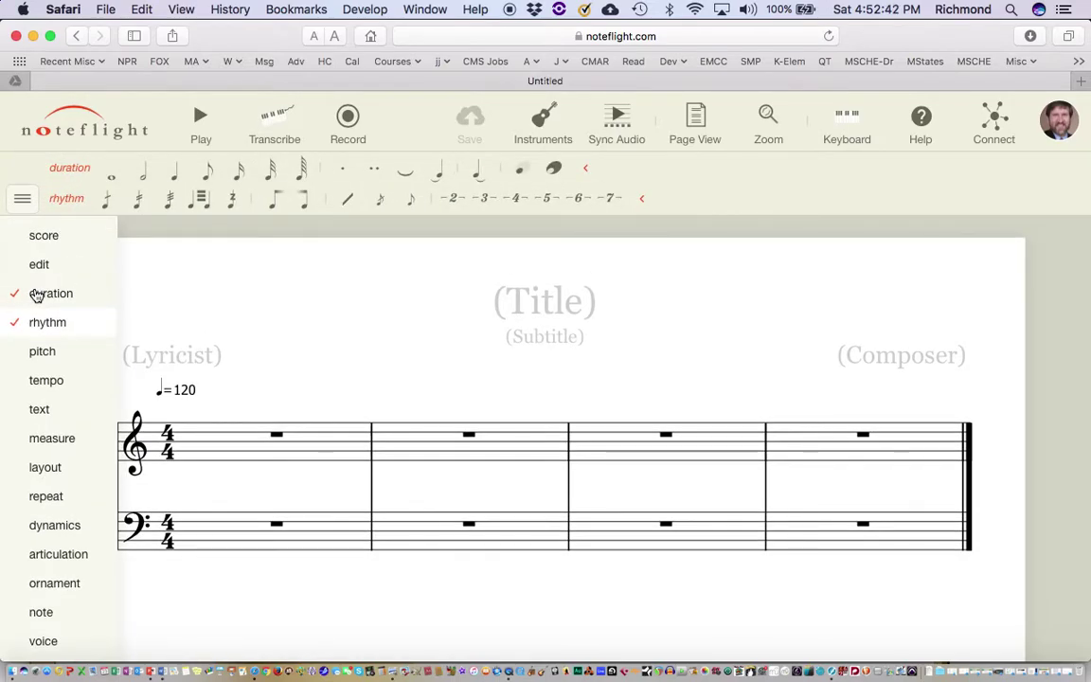
Show the edit and score tool palettes briefly and hide both again
{"action": "left_click", "coordinate": [39, 268]}
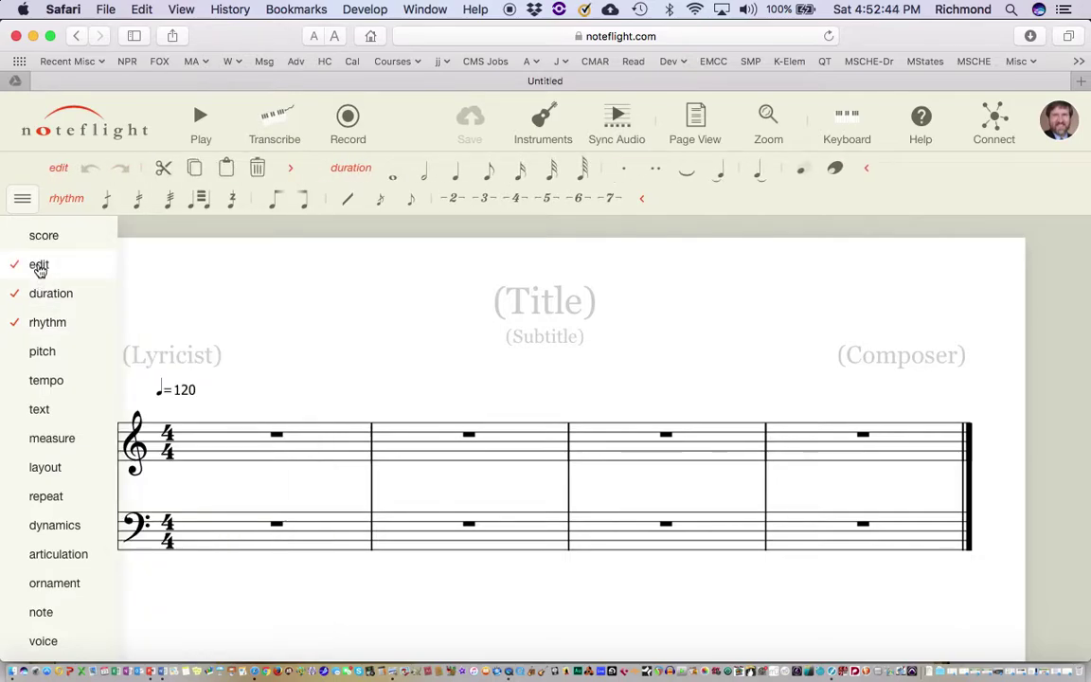
{"action": "left_click", "coordinate": [39, 237]}
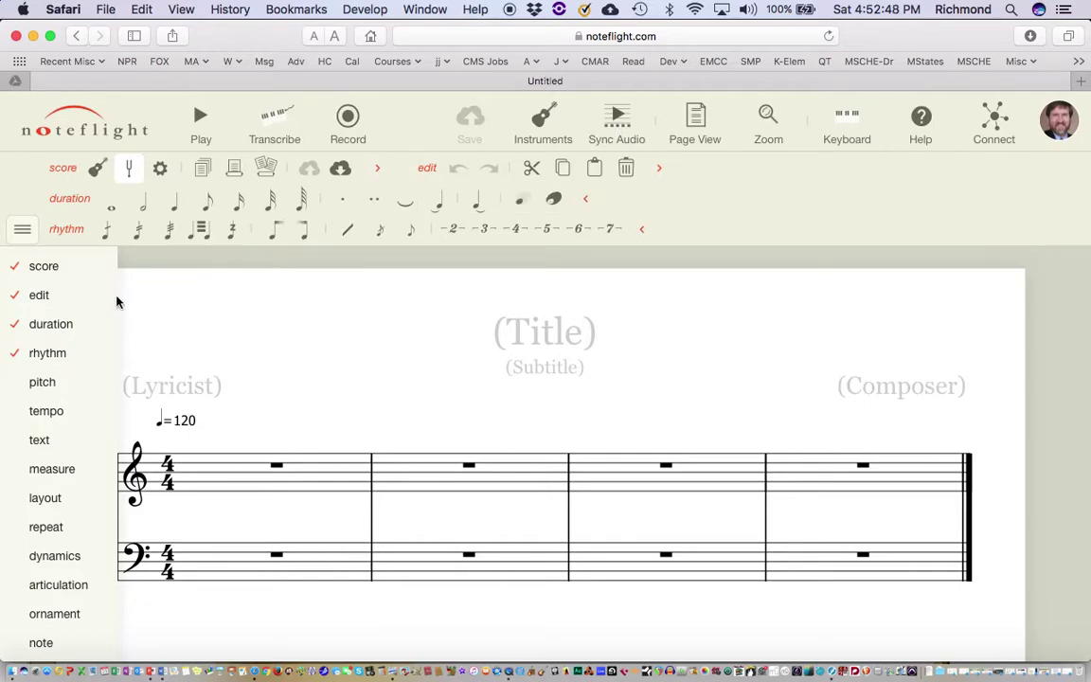
{"action": "left_click", "coordinate": [49, 267]}
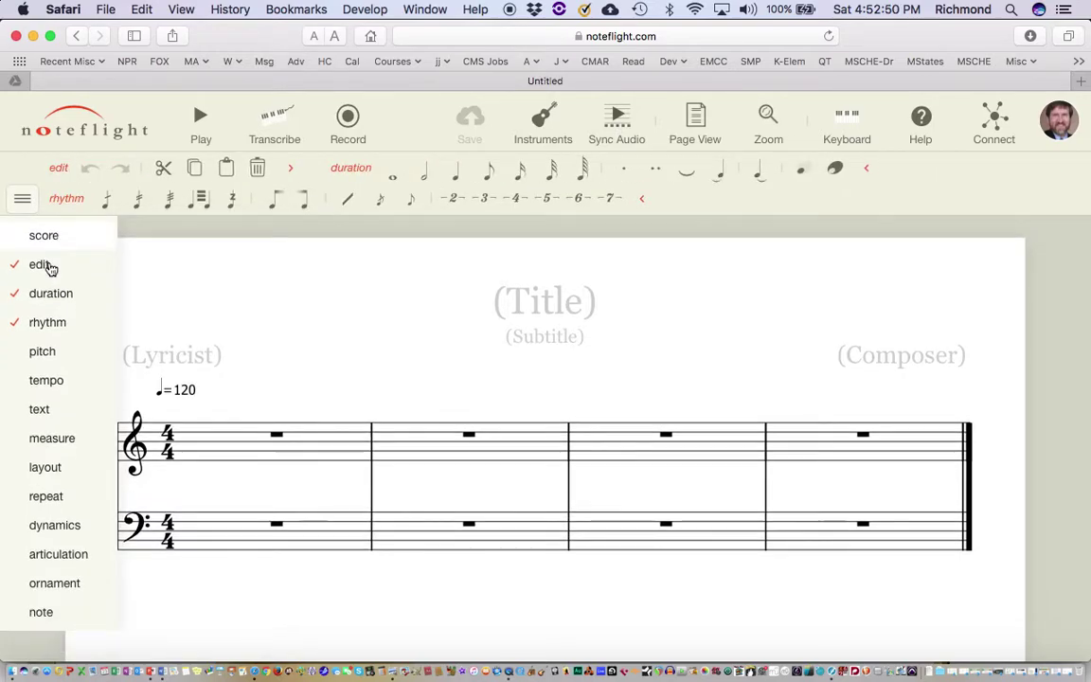
{"action": "left_click", "coordinate": [38, 268]}
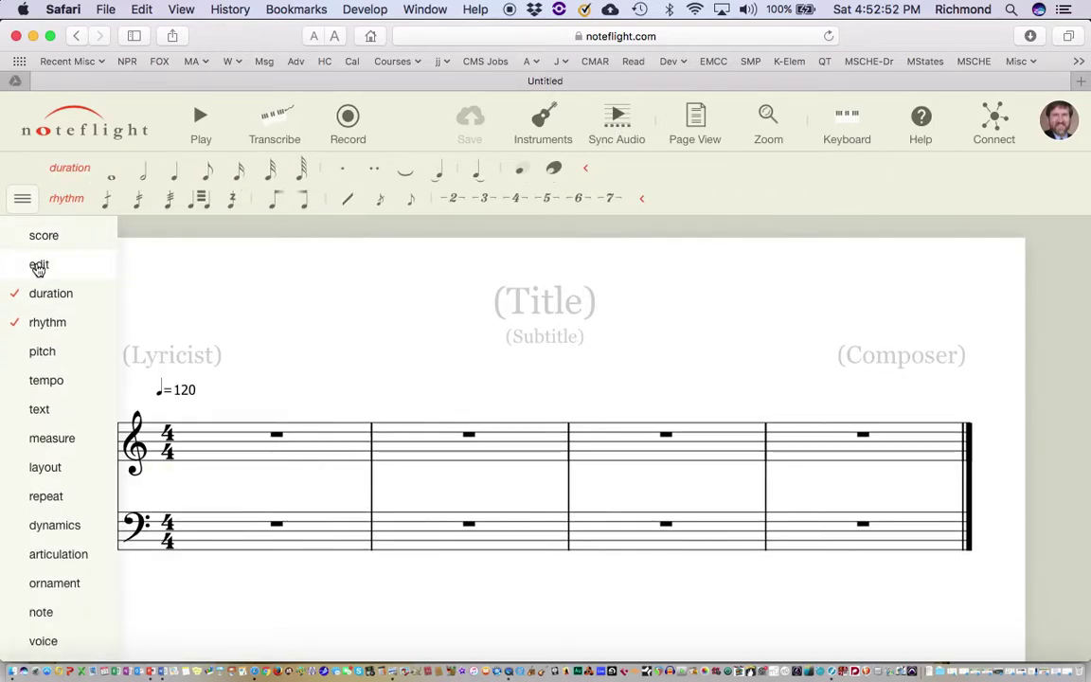
Collapse the duration palette to its short set of symbols
{"action": "mouse_move", "coordinate": [48, 320]}
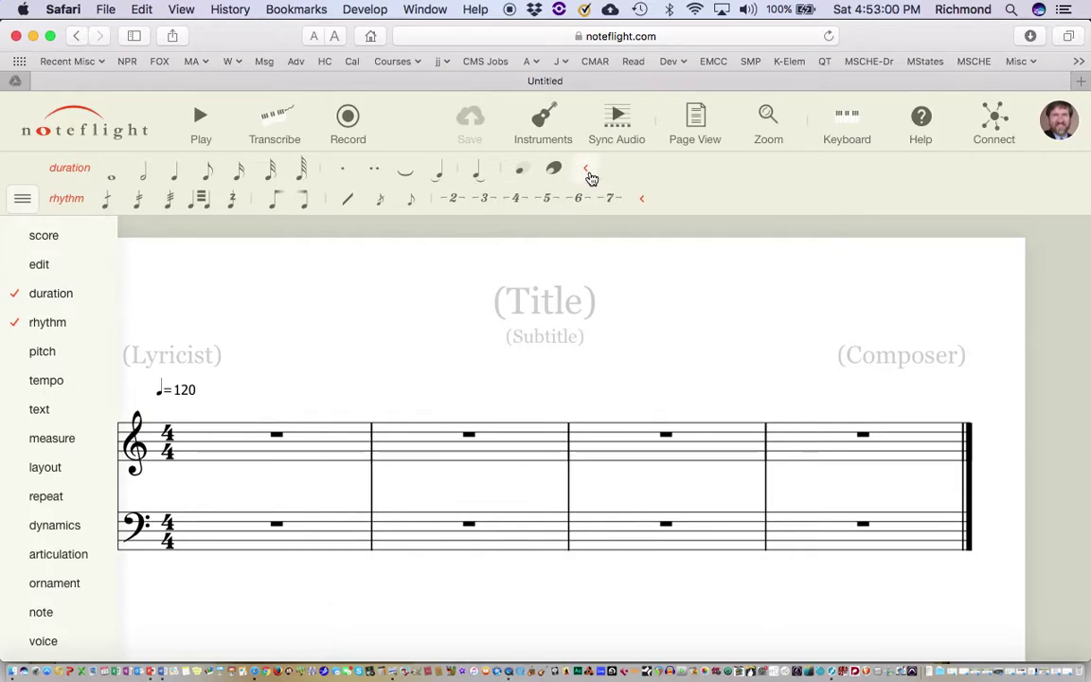
{"action": "left_click", "coordinate": [586, 174]}
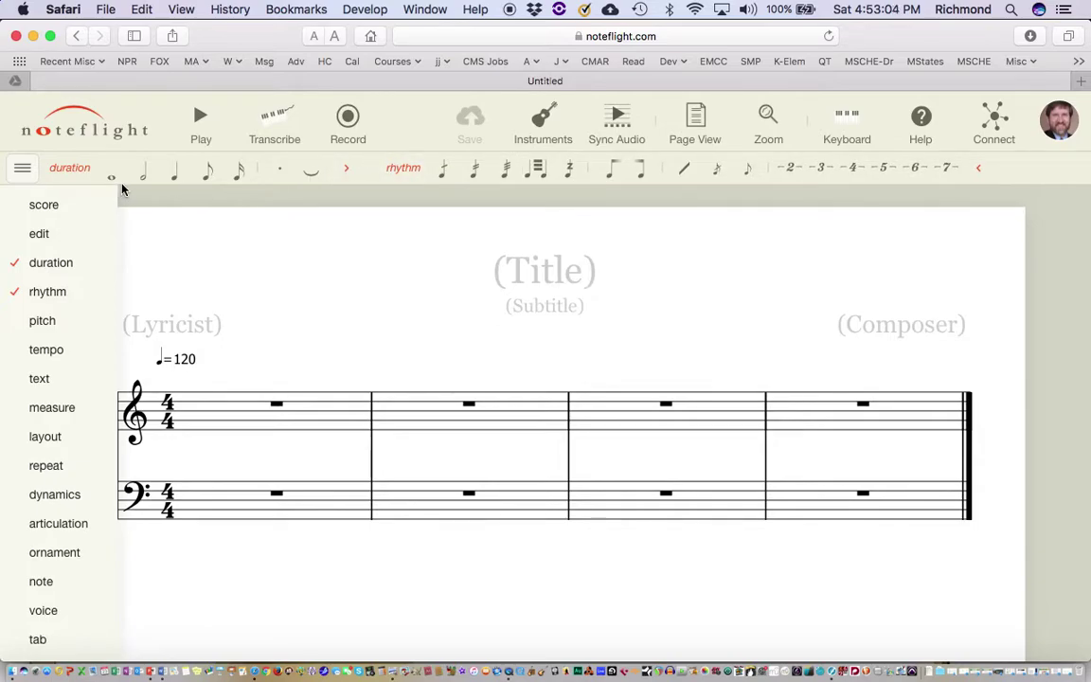
Collapse the rhythm palette to its short set of symbols
{"action": "left_click", "coordinate": [976, 170]}
{"action": "left_click", "coordinate": [887, 174]}
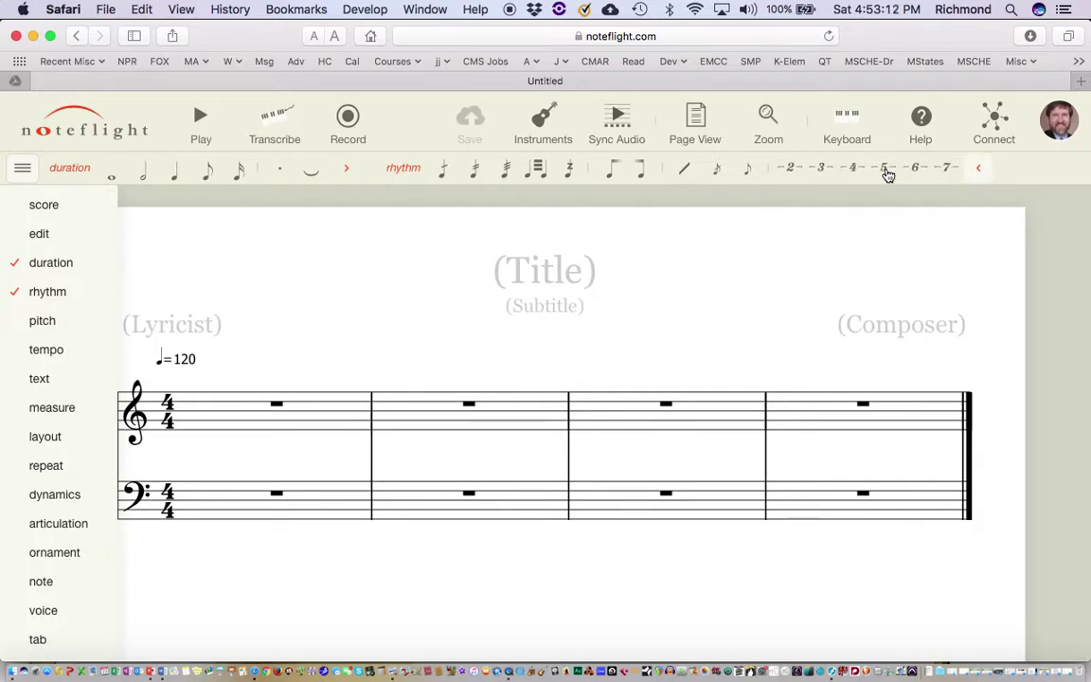
{"action": "left_click", "coordinate": [979, 172]}
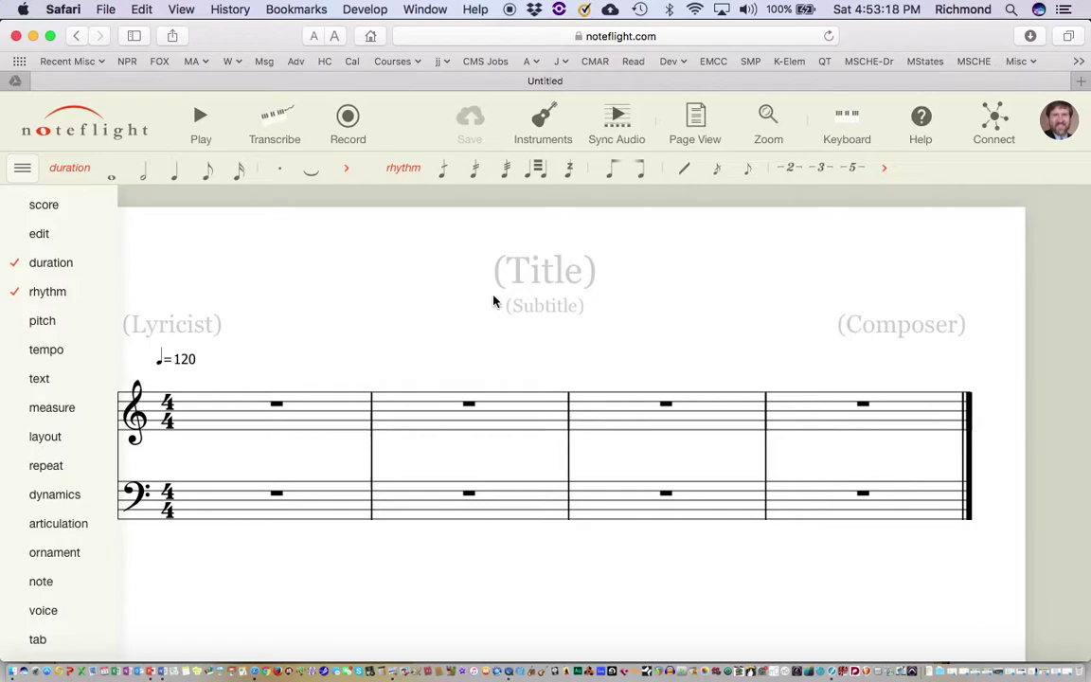
Title the score "Praise God From Whom All Blessings Flow"
{"action": "left_click", "coordinate": [531, 275]}
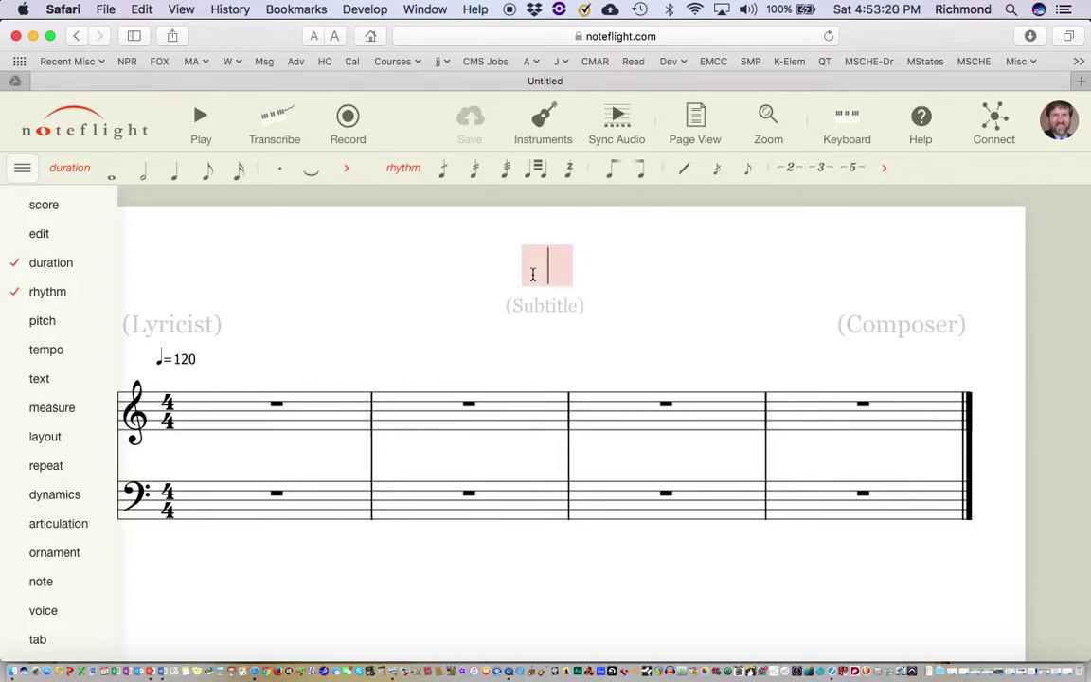
{"action": "type", "text": "Praise"}
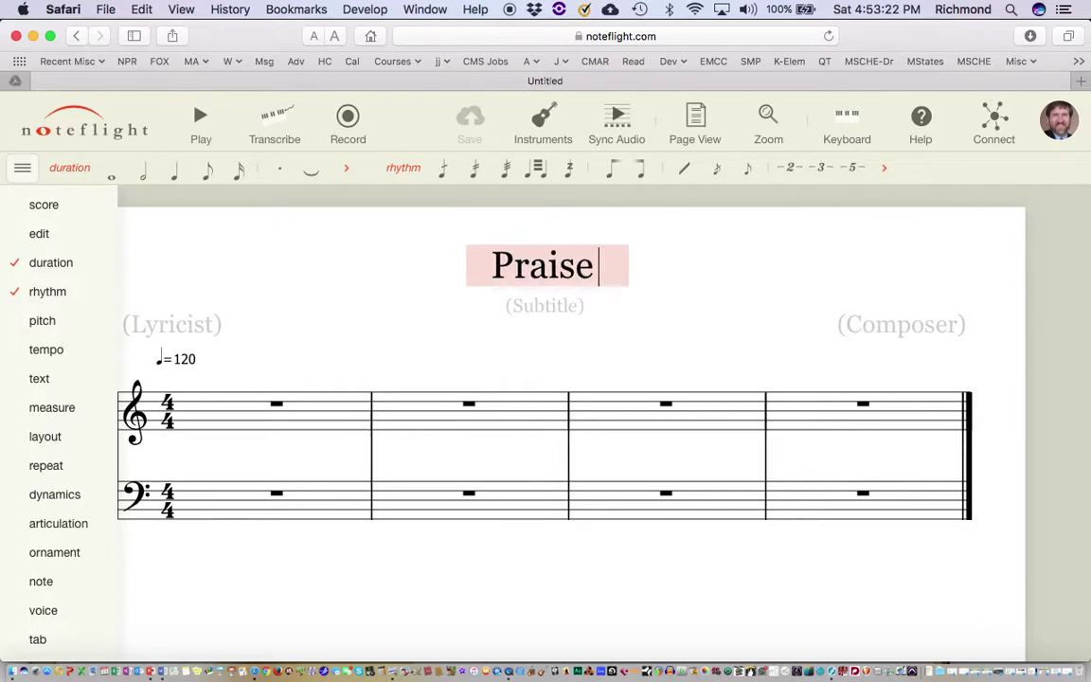
{"action": "type", "text": " God From W"}
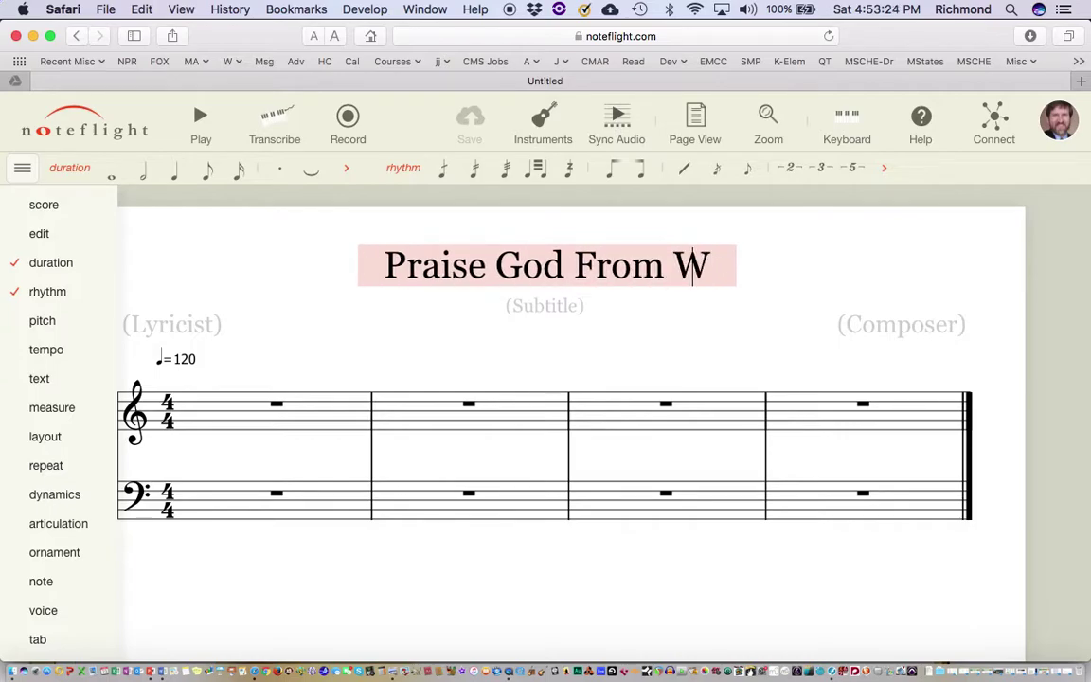
{"action": "type", "text": "hom All B"}
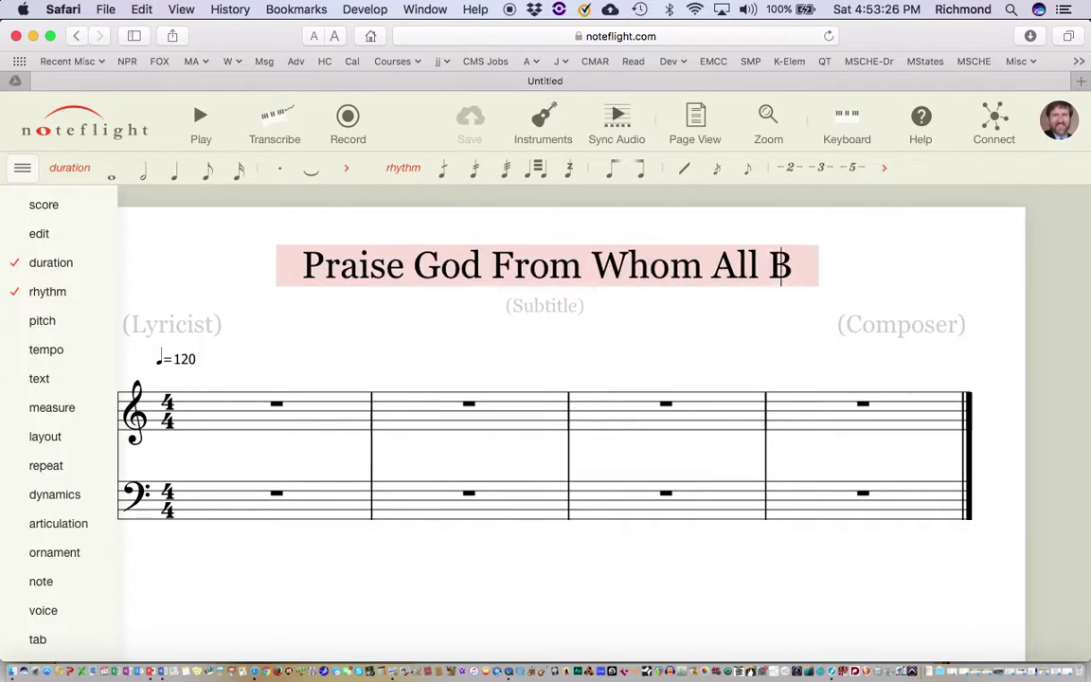
{"action": "type", "text": "lessings Flow"}
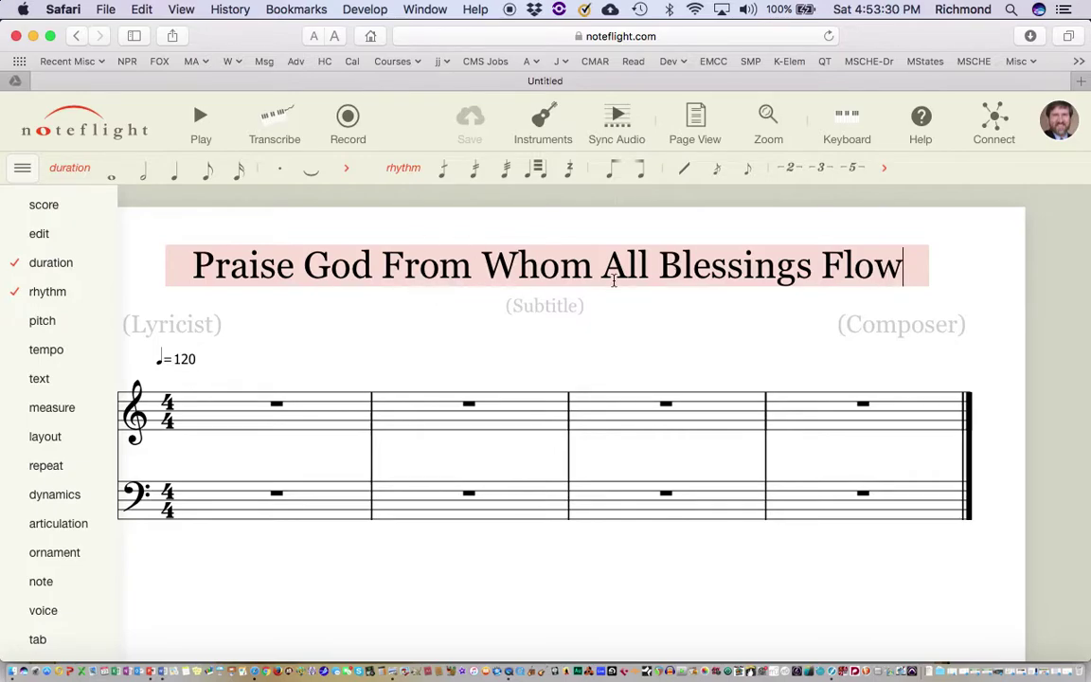
{"action": "left_click", "coordinate": [647, 336]}
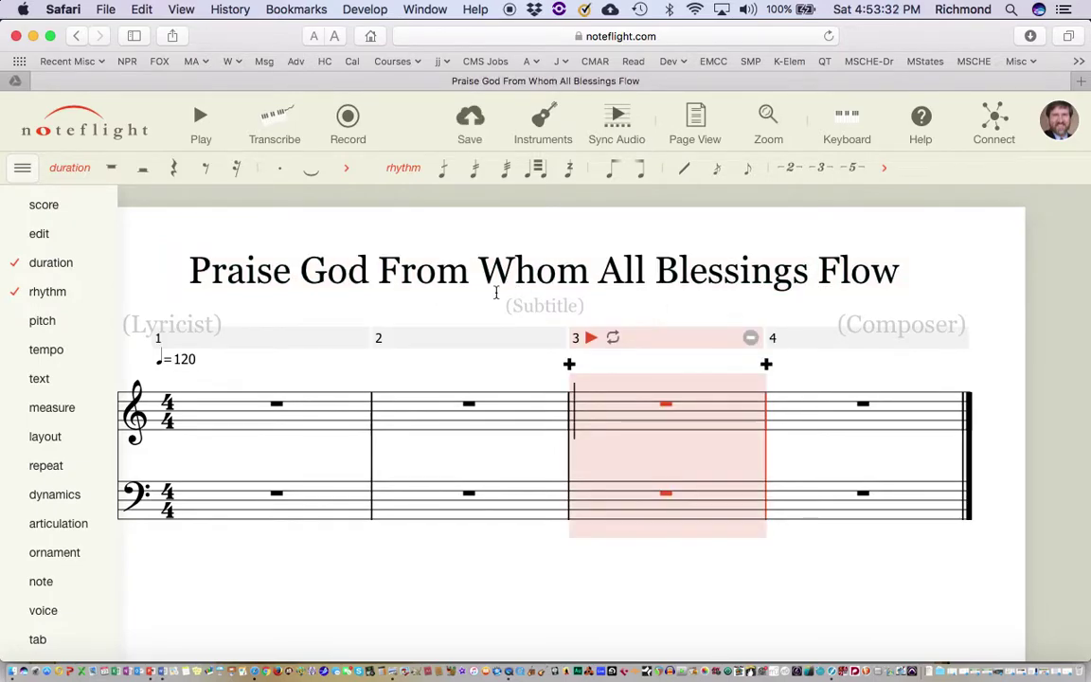
Open the composer and lyricist fields for editing and leave both blank
{"action": "left_click", "coordinate": [878, 318]}
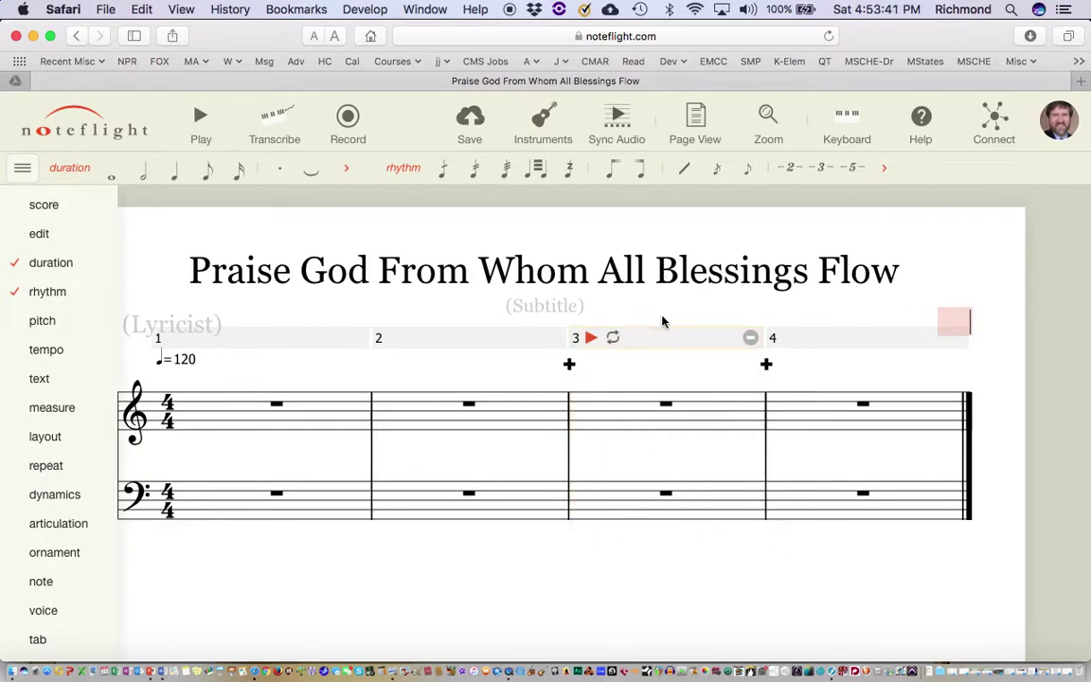
{"action": "left_click", "coordinate": [134, 324]}
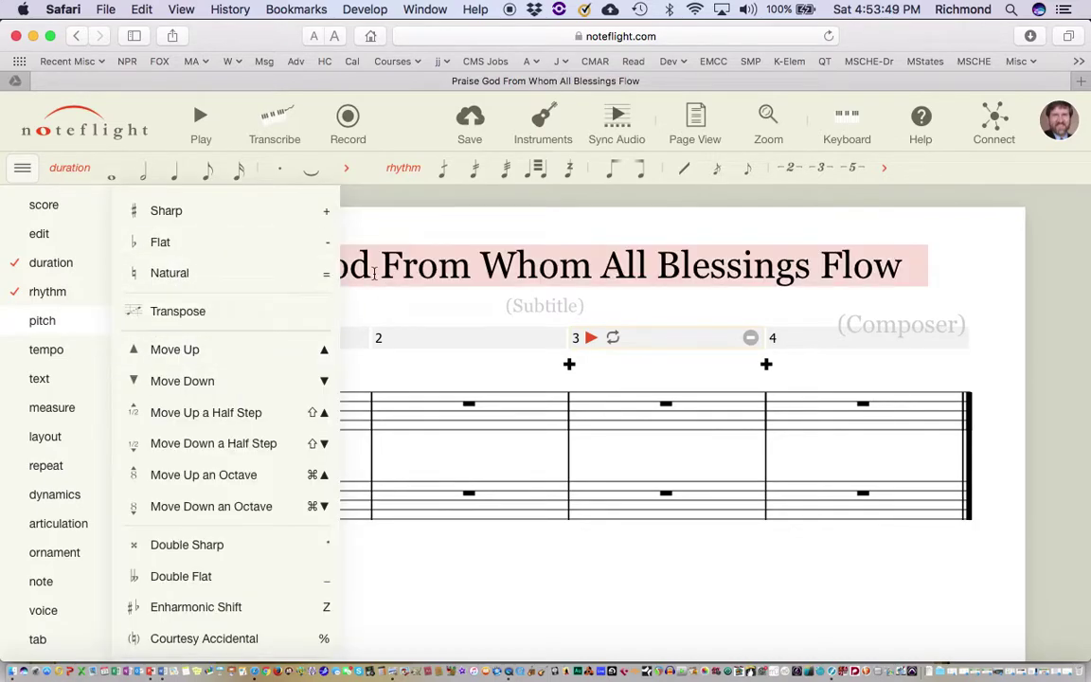
{"action": "left_click", "coordinate": [985, 277]}
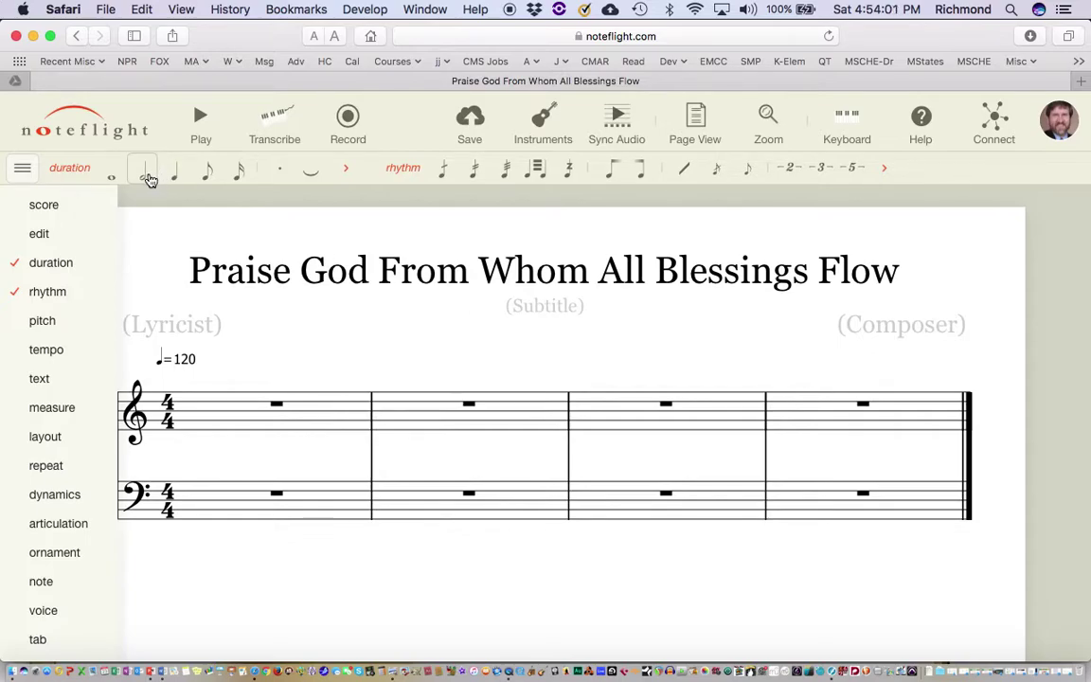
Shorten the browser window and bring PowerPoint's hymn slide into view beneath the Noteflight score
{"action": "left_click_drag", "start_coordinate": [1087, 653], "coordinate": [1087, 441]}
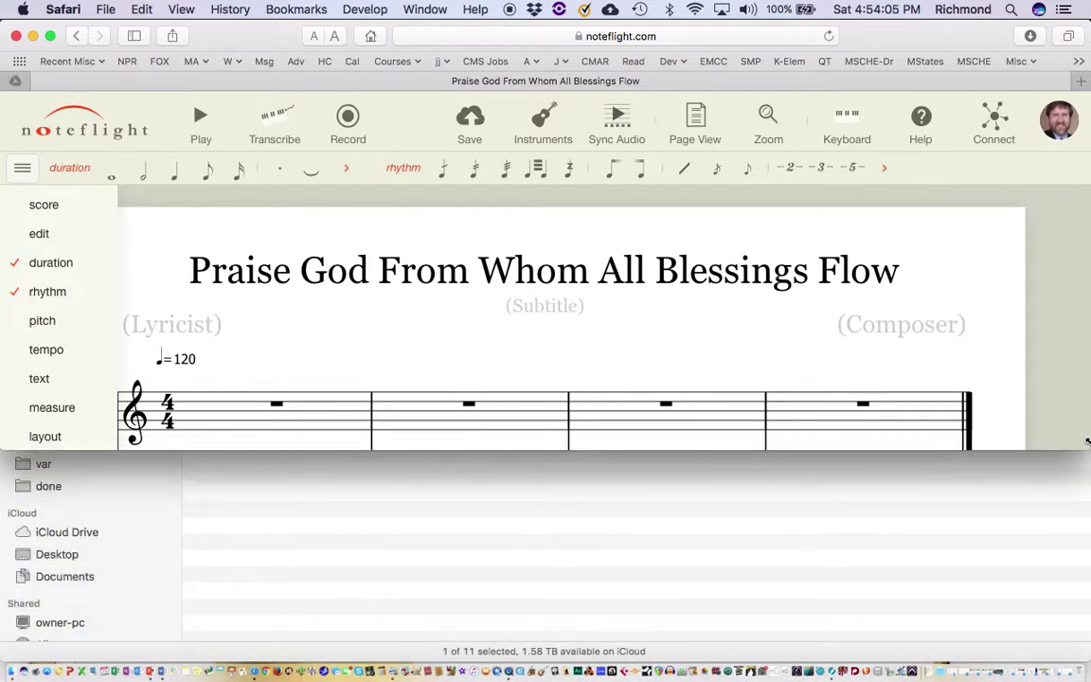
{"action": "key", "text": "super+Tab"}
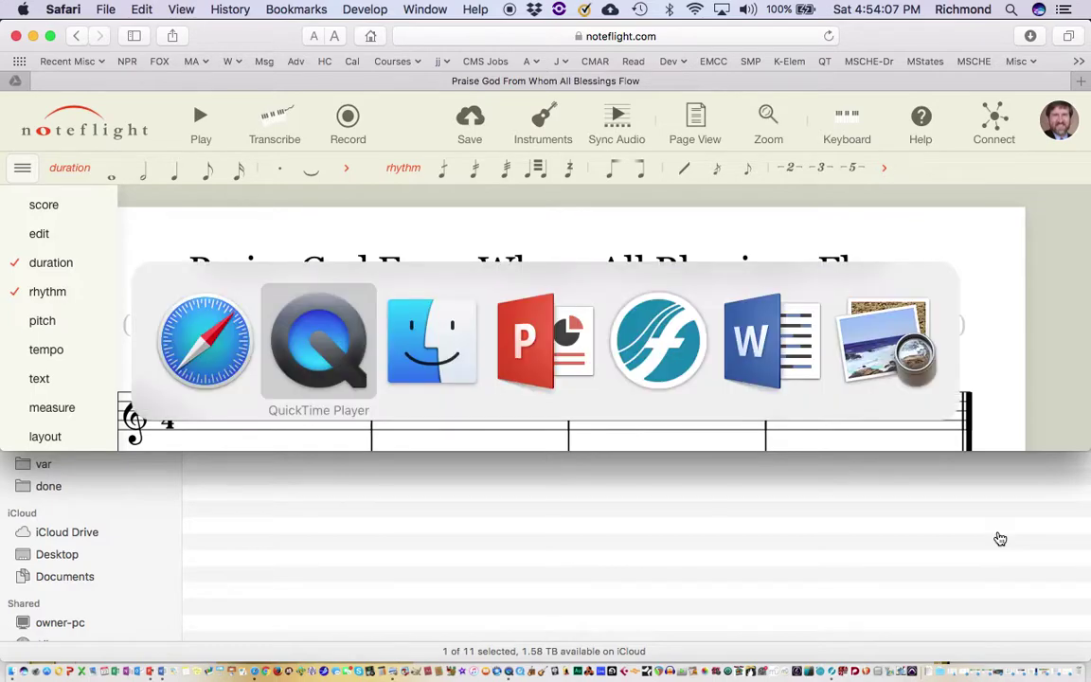
{"action": "key", "text": "super+Tab"}
{"action": "key", "text": "super+Tab"}
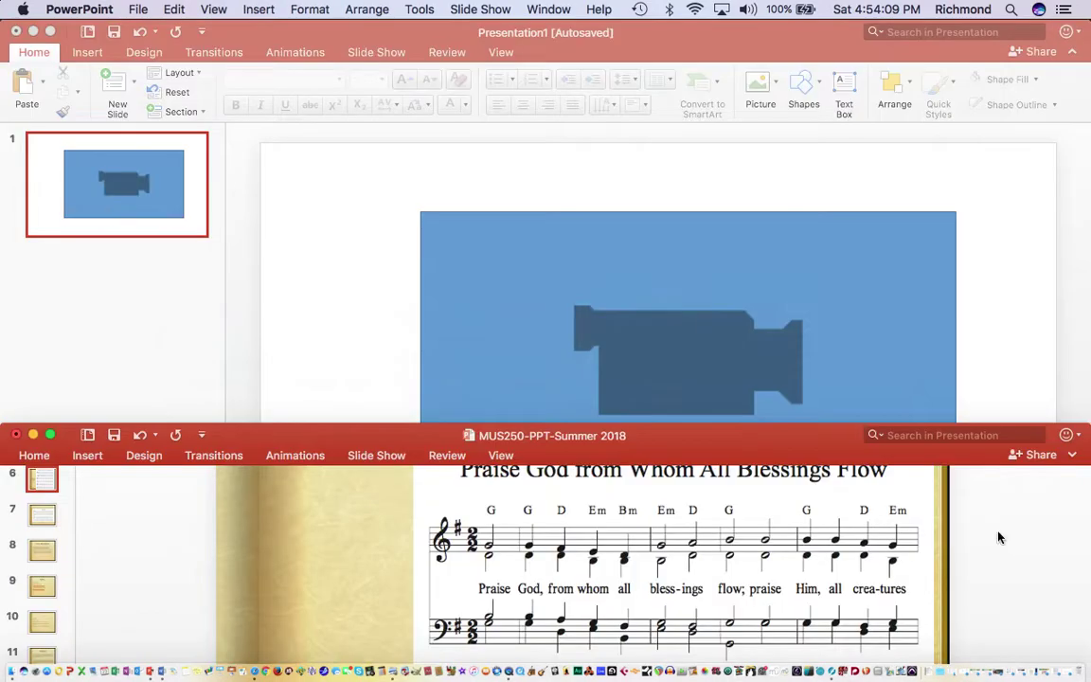
{"action": "key", "text": "super+Tab"}
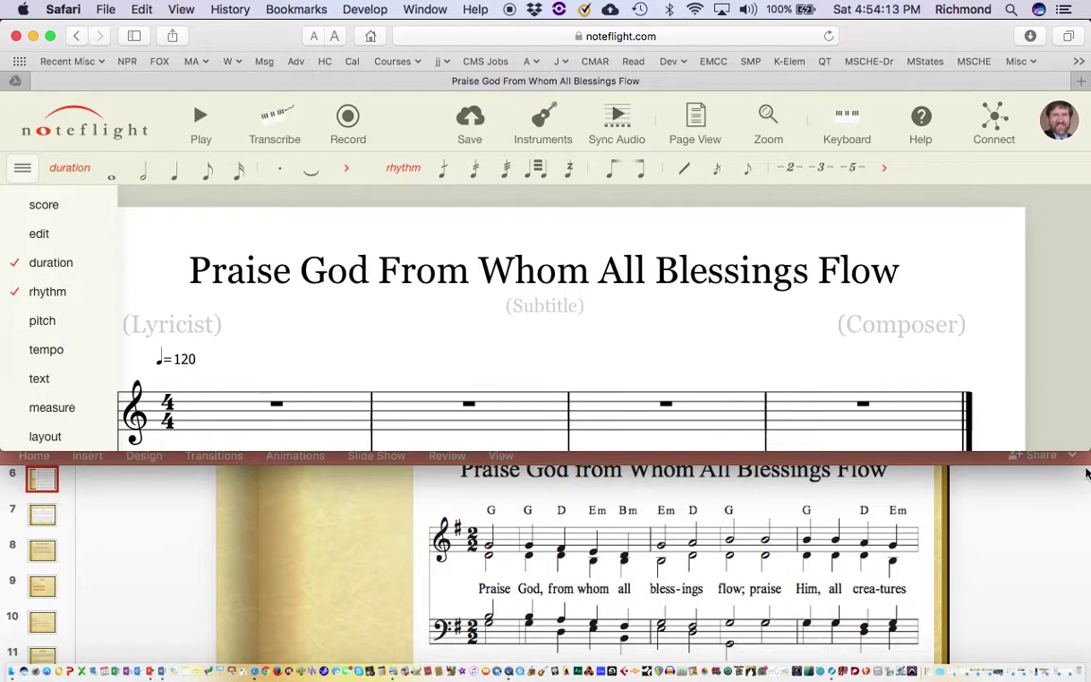
{"action": "left_click_drag", "start_coordinate": [1085, 444], "coordinate": [1087, 494]}
{"action": "scroll", "coordinate": [887, 421], "scroll_direction": "down", "scroll_amount": 3}
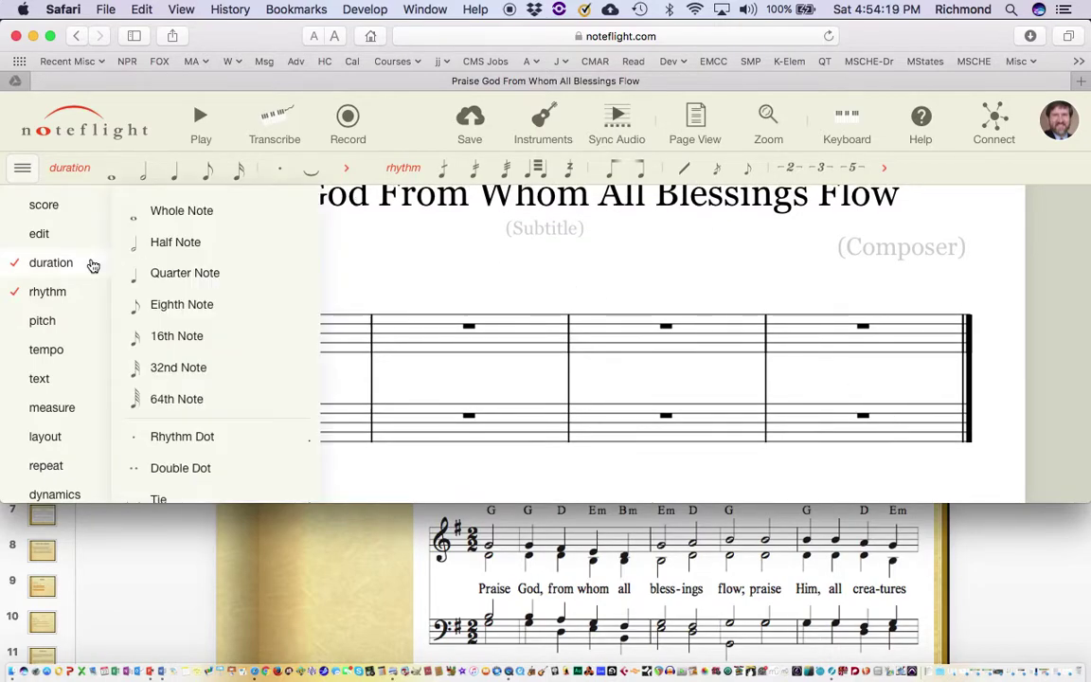
Enter a half rest followed by a half-note G in measure 1 of the treble staff
{"action": "mouse_move", "coordinate": [111, 208]}
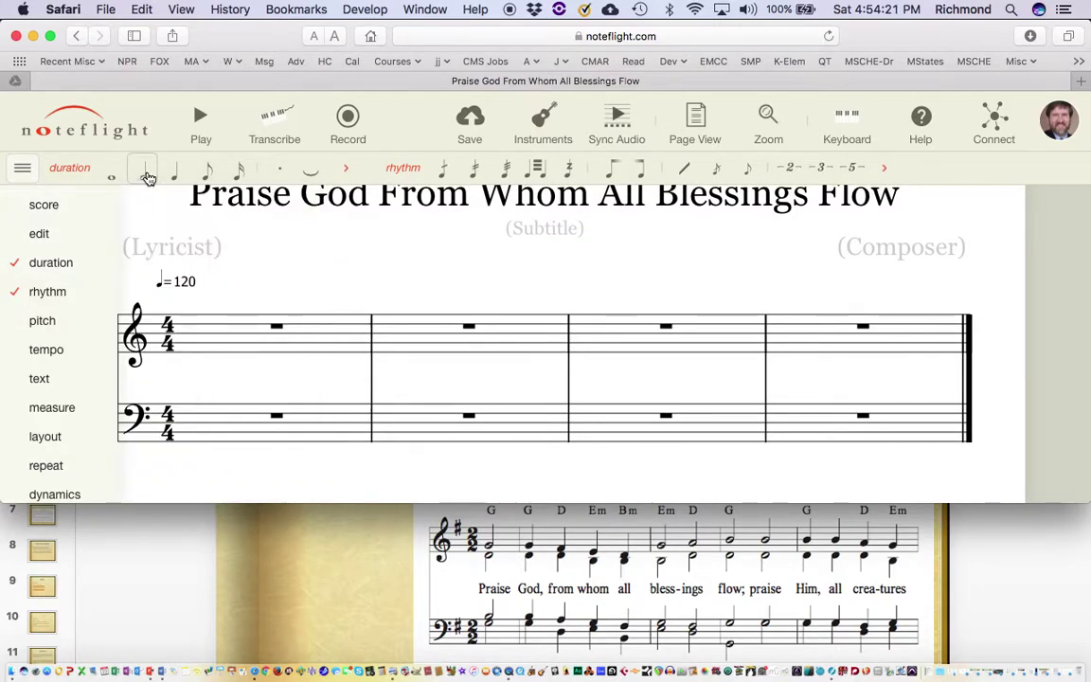
{"action": "left_click", "coordinate": [215, 346]}
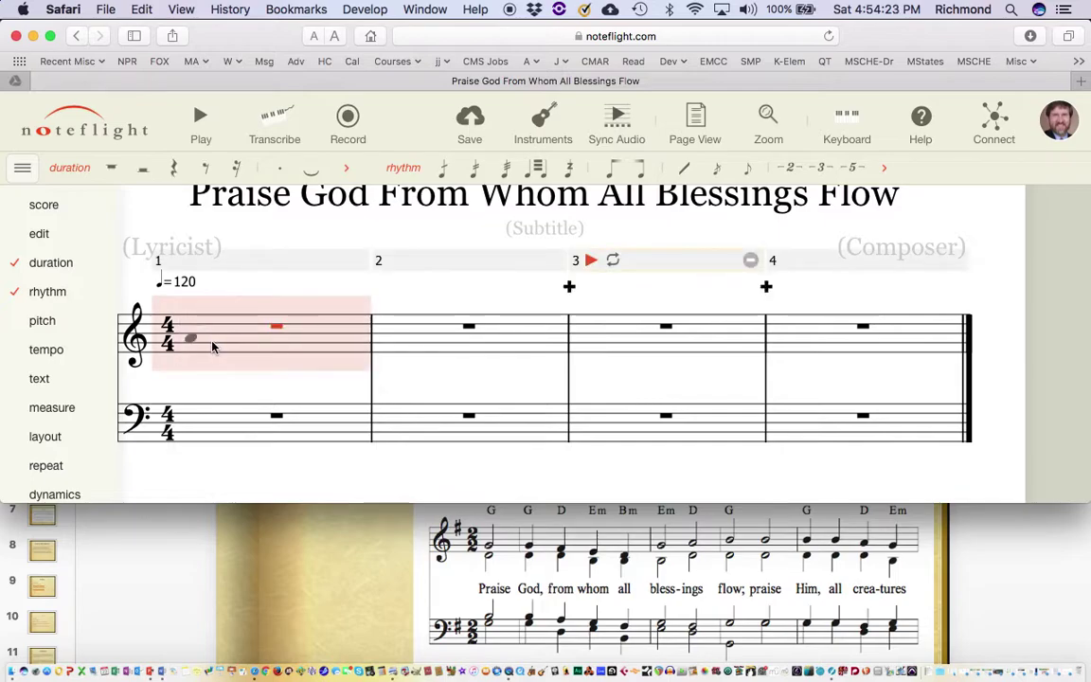
{"action": "left_click", "coordinate": [212, 349]}
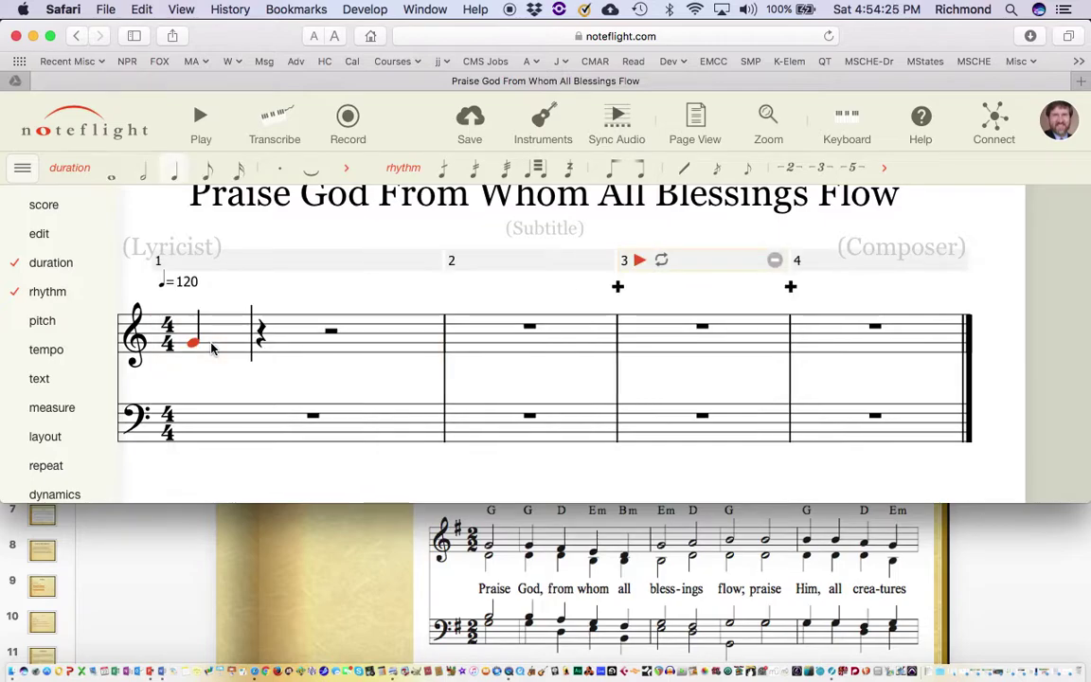
{"action": "left_click", "coordinate": [143, 178]}
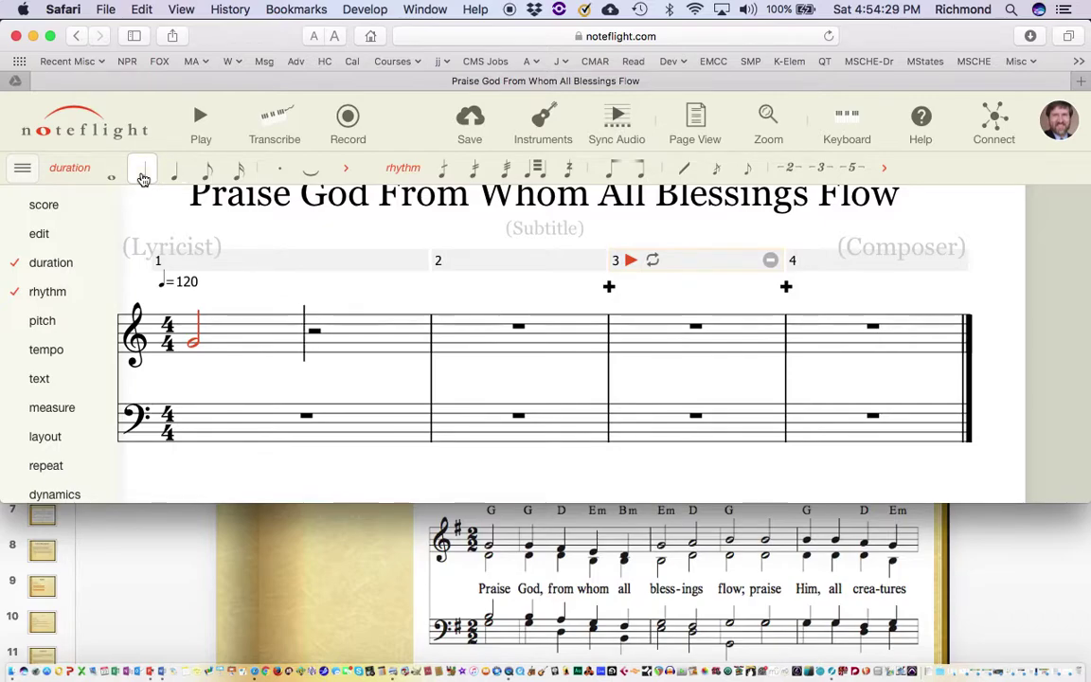
{"action": "key", "text": "r"}
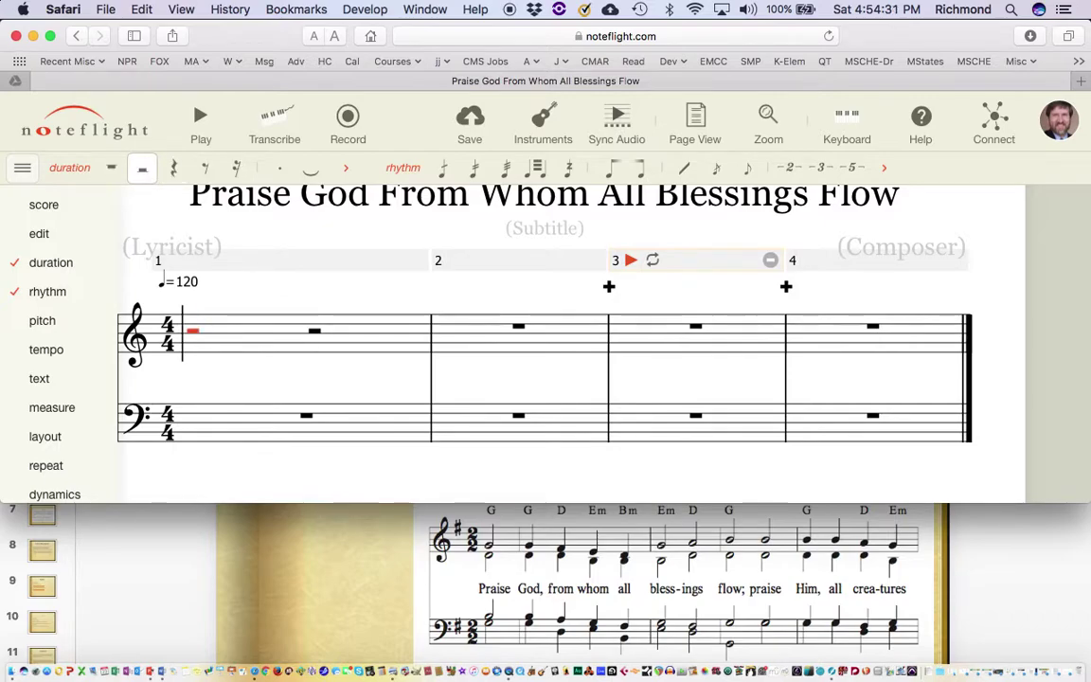
{"action": "key", "text": "Right"}
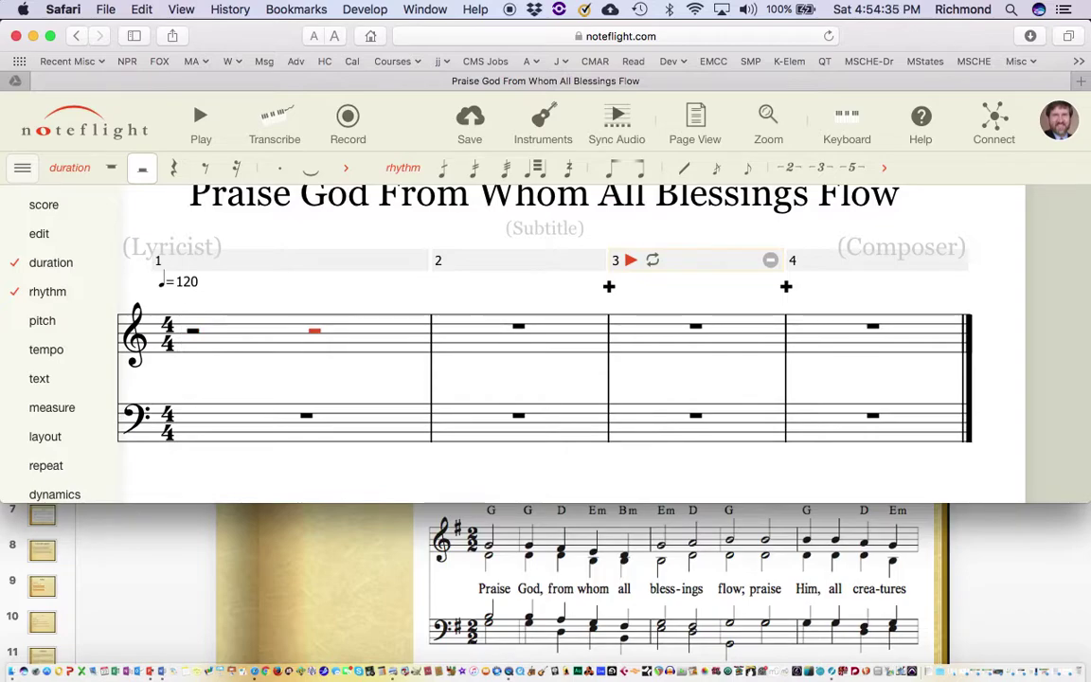
{"action": "key", "text": "g"}
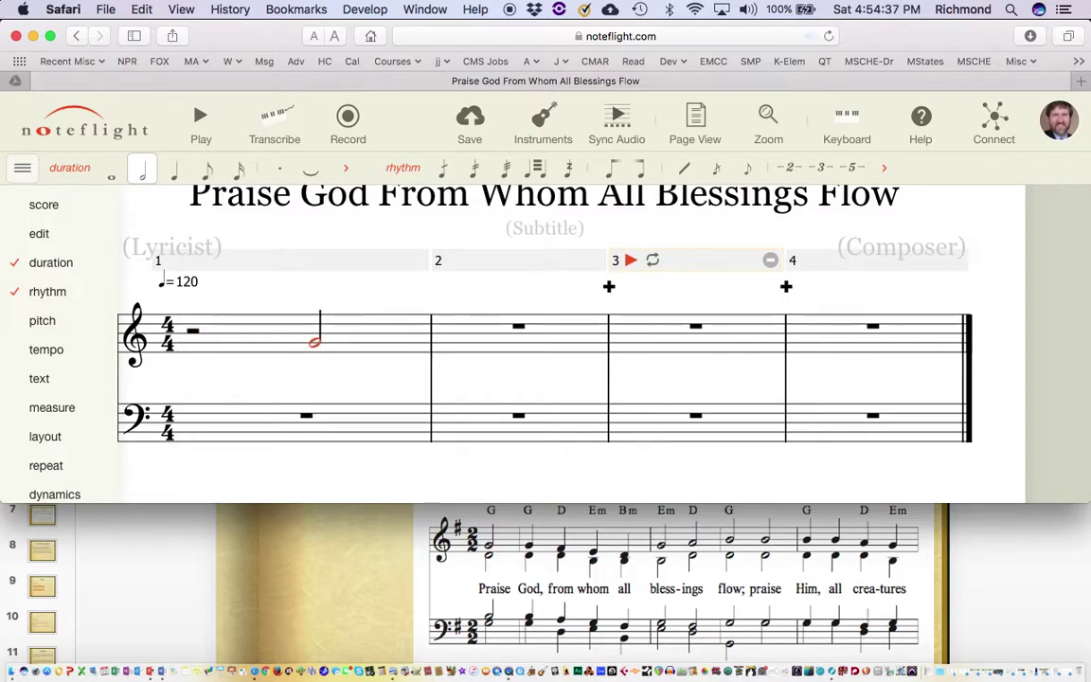
Enter quarter notes G, F, E and D in measure 2 of the treble staff
{"action": "key", "text": "g"}
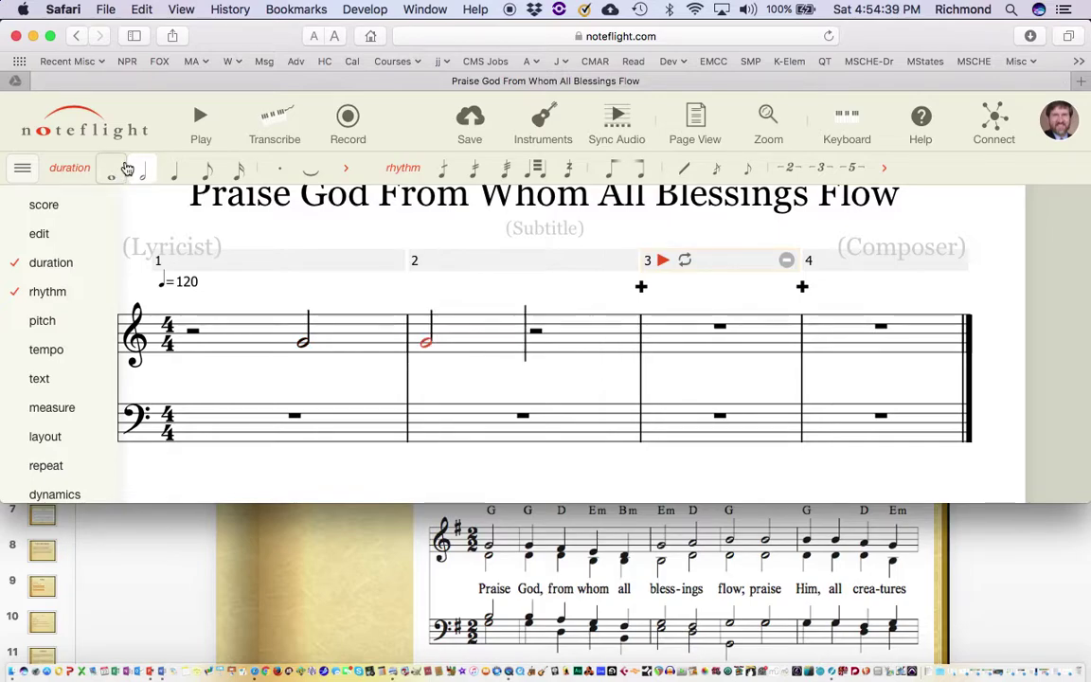
{"action": "left_click", "coordinate": [174, 178]}
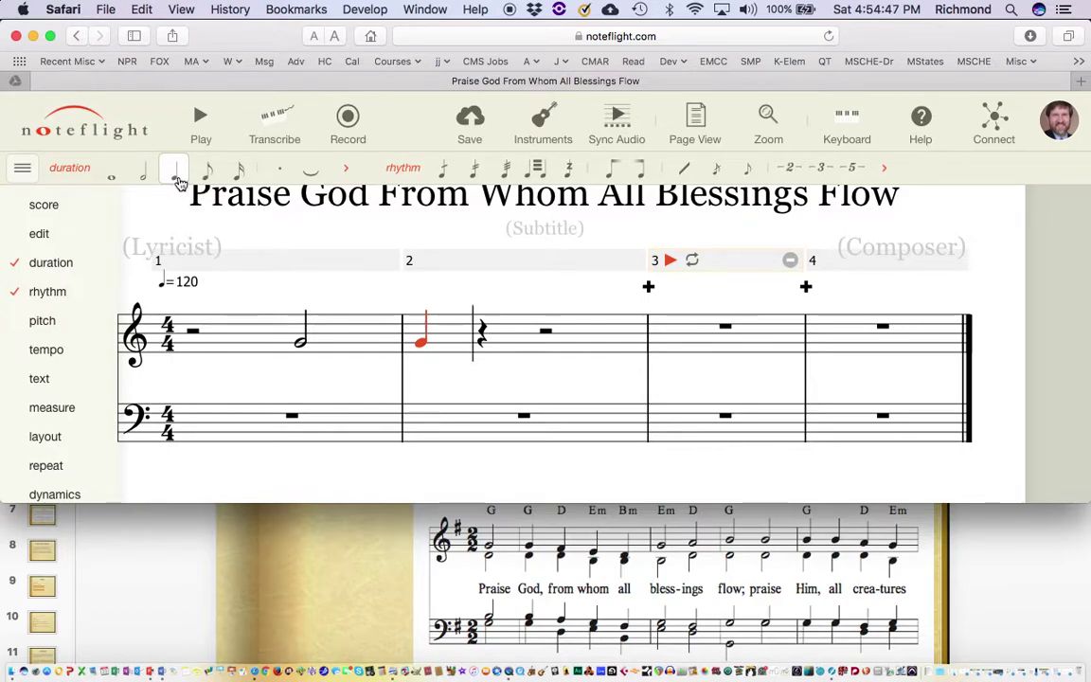
{"action": "key", "text": "f"}
{"action": "key", "text": "e"}
{"action": "key", "text": "f"}
Enter half notes G and A in measure 3 and a half-note B in measure 4 of the treble staff
{"action": "key", "text": "b"}
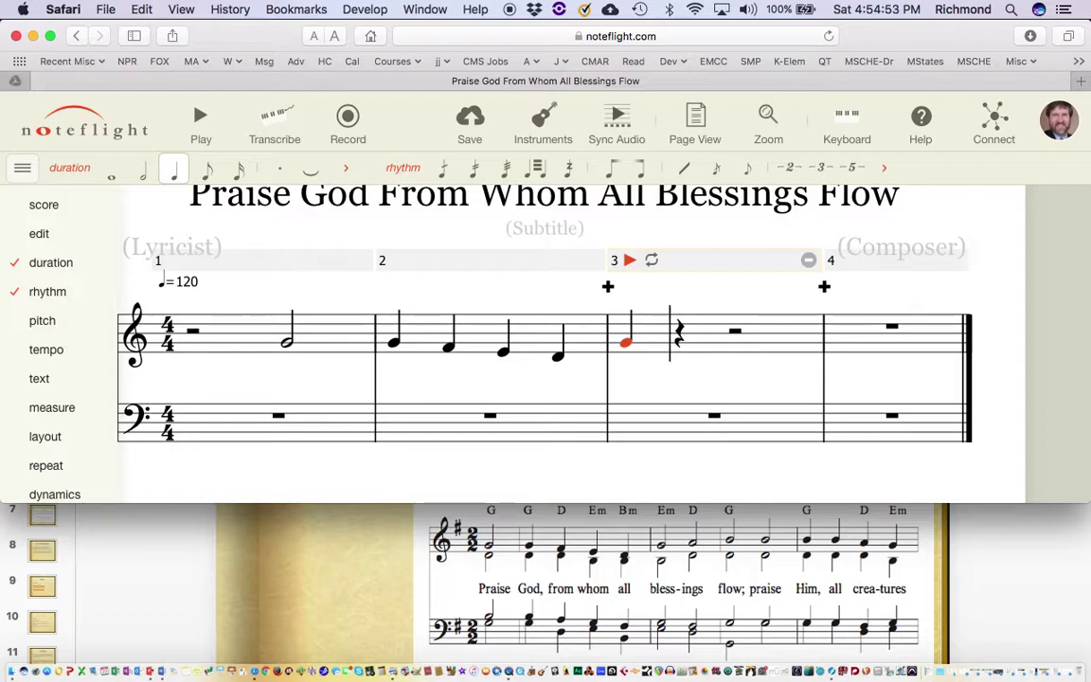
{"action": "key", "text": "6"}
{"action": "key", "text": "a"}
{"action": "key", "text": "b"}
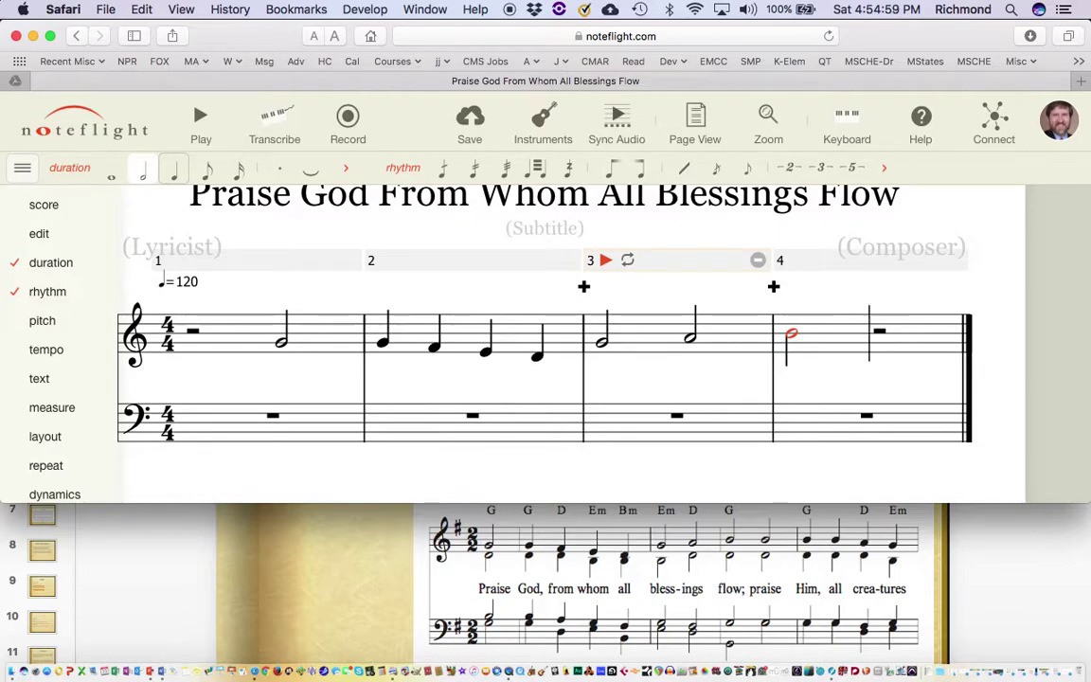
Change the key signature of all four measures to G major
{"action": "left_click", "coordinate": [435, 353]}
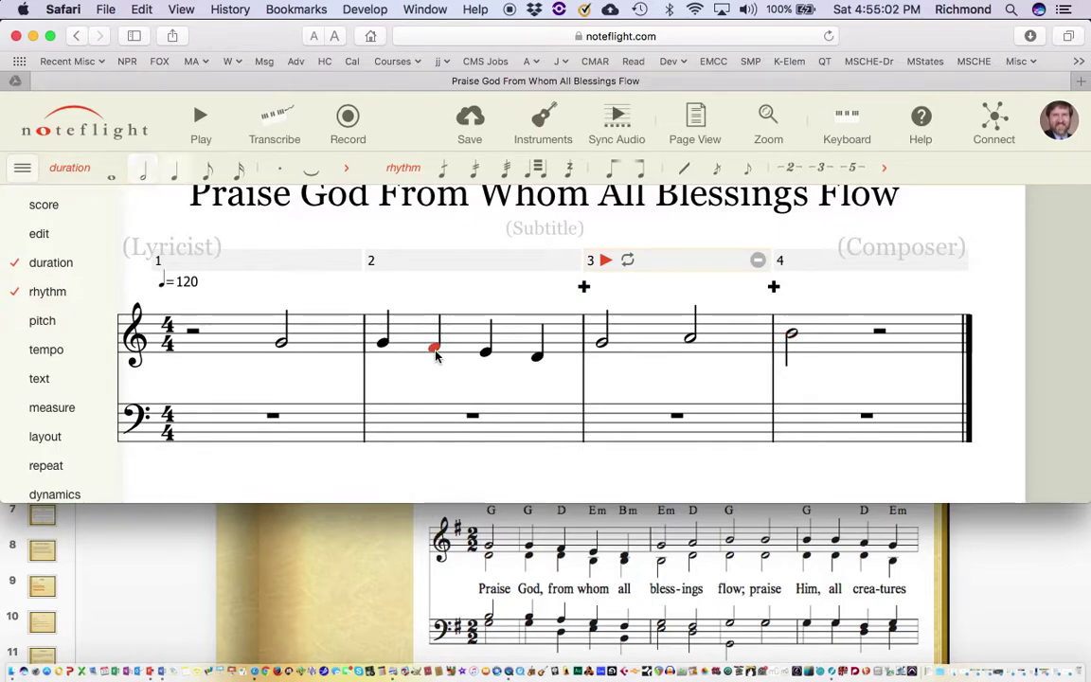
{"action": "left_click", "coordinate": [221, 346]}
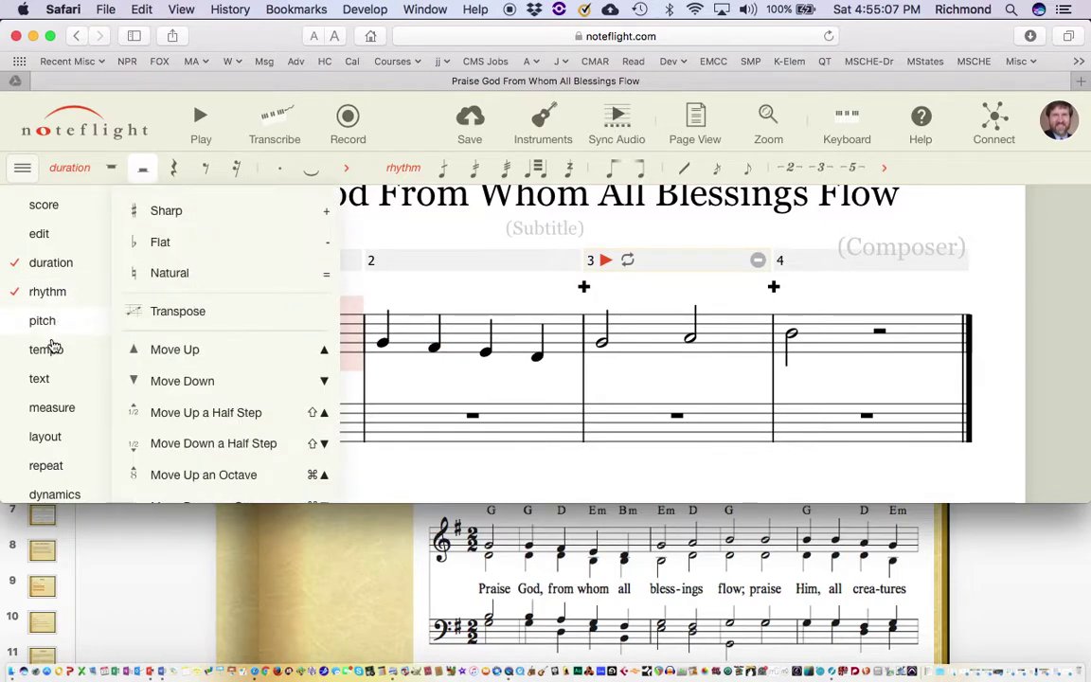
{"action": "mouse_move", "coordinate": [46, 408]}
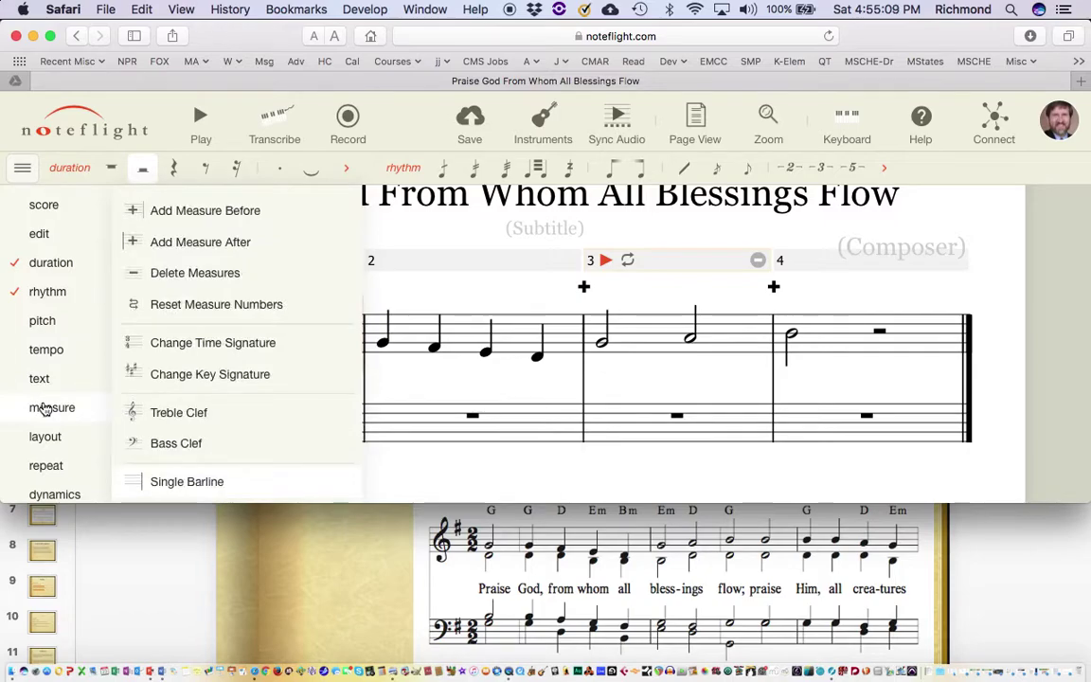
{"action": "left_click", "coordinate": [193, 384]}
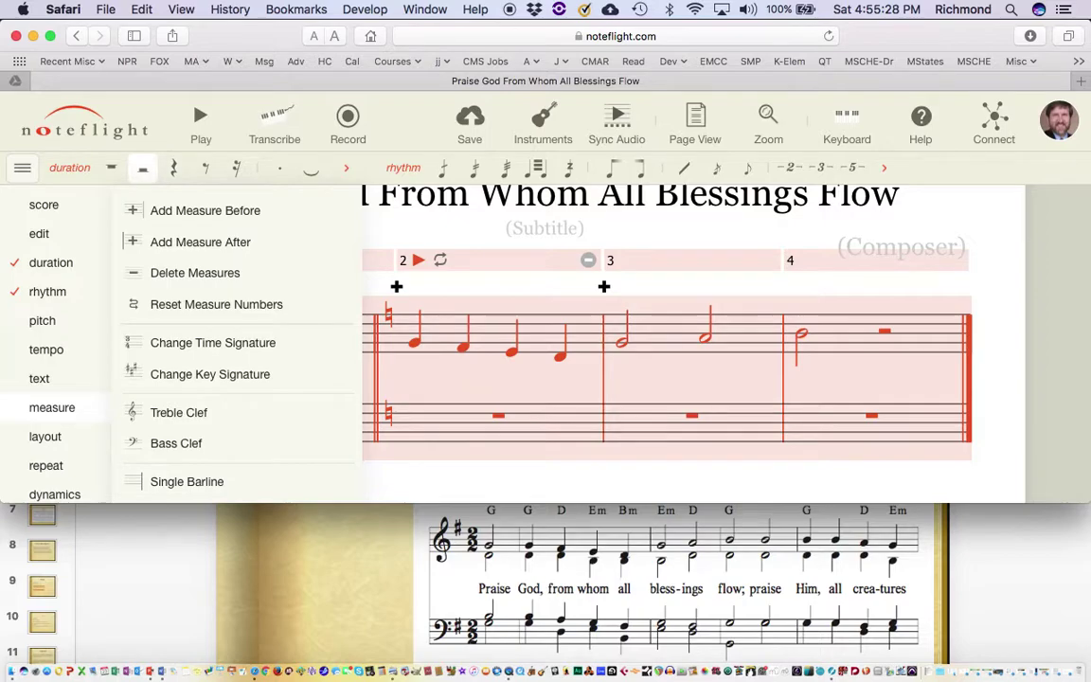
{"action": "left_click", "coordinate": [221, 377]}
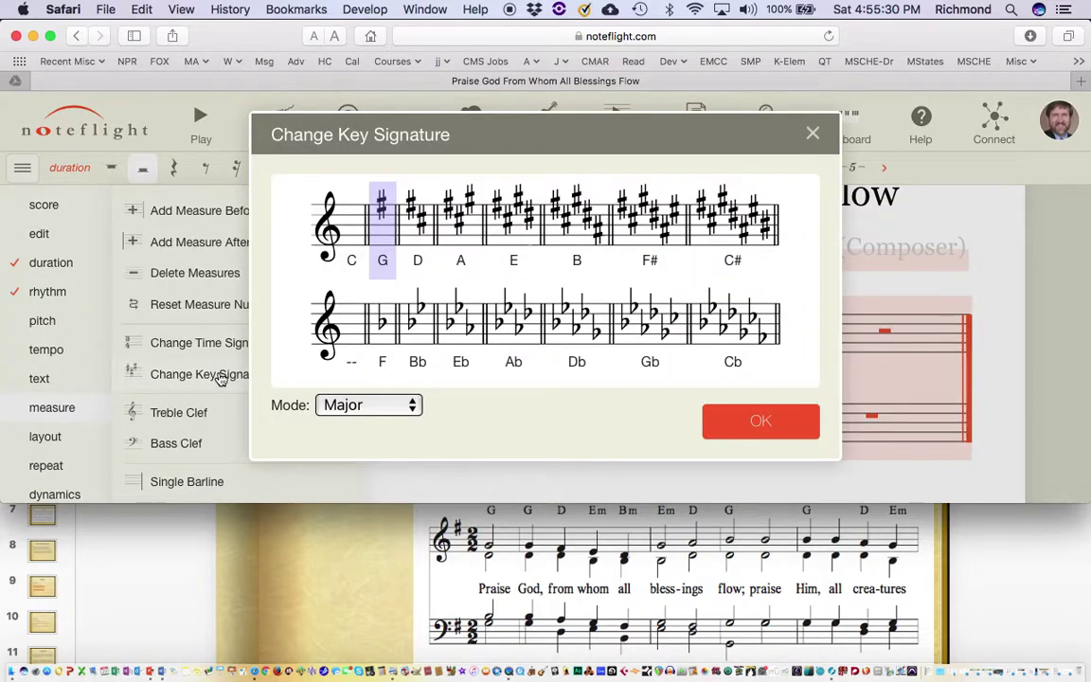
{"action": "left_click_drag", "start_coordinate": [381, 234], "coordinate": [742, 384]}
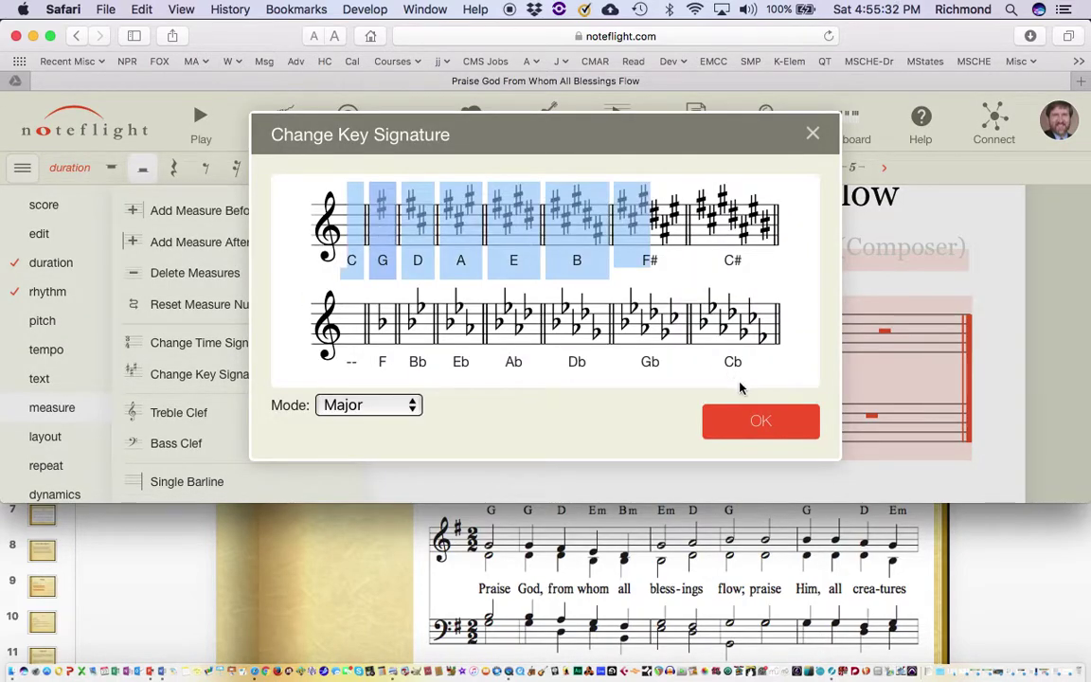
{"action": "left_click", "coordinate": [761, 421]}
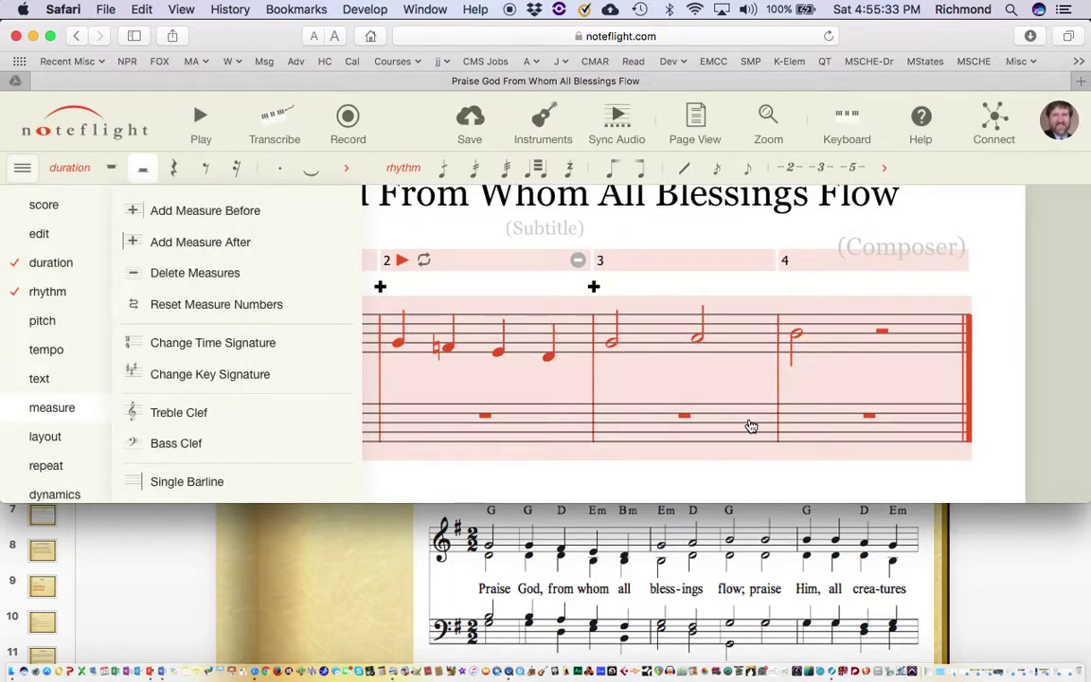
Raise the second note of measure 2 in the treble staff from F-natural to F-sharp
{"action": "left_click", "coordinate": [502, 398]}
{"action": "left_click", "coordinate": [445, 350]}
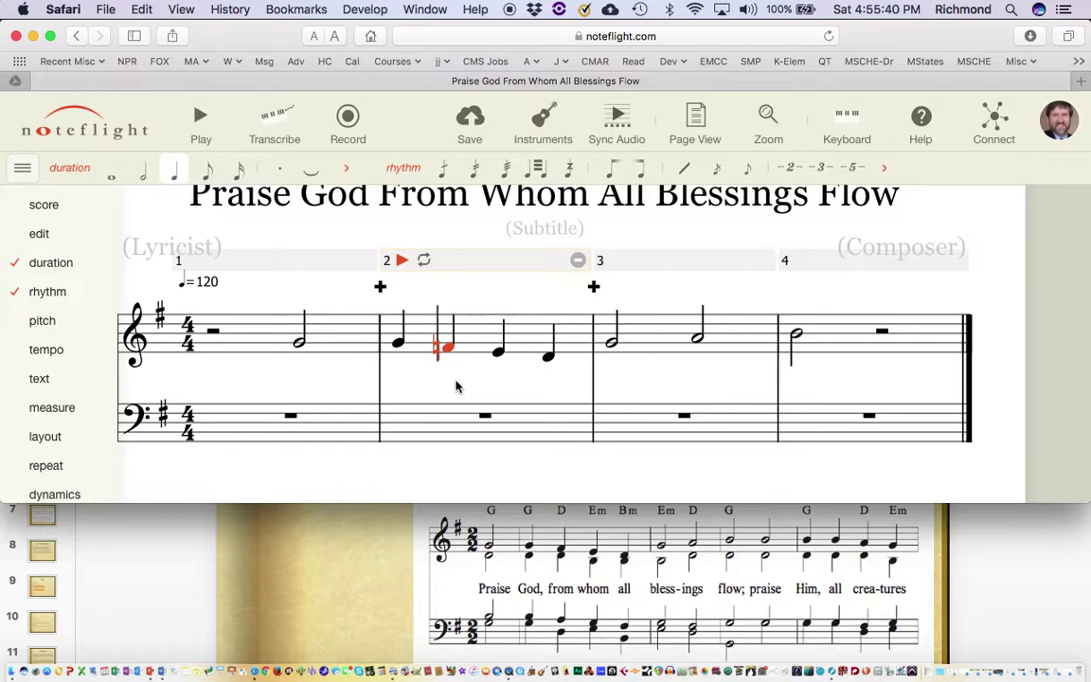
{"action": "key", "text": "Up"}
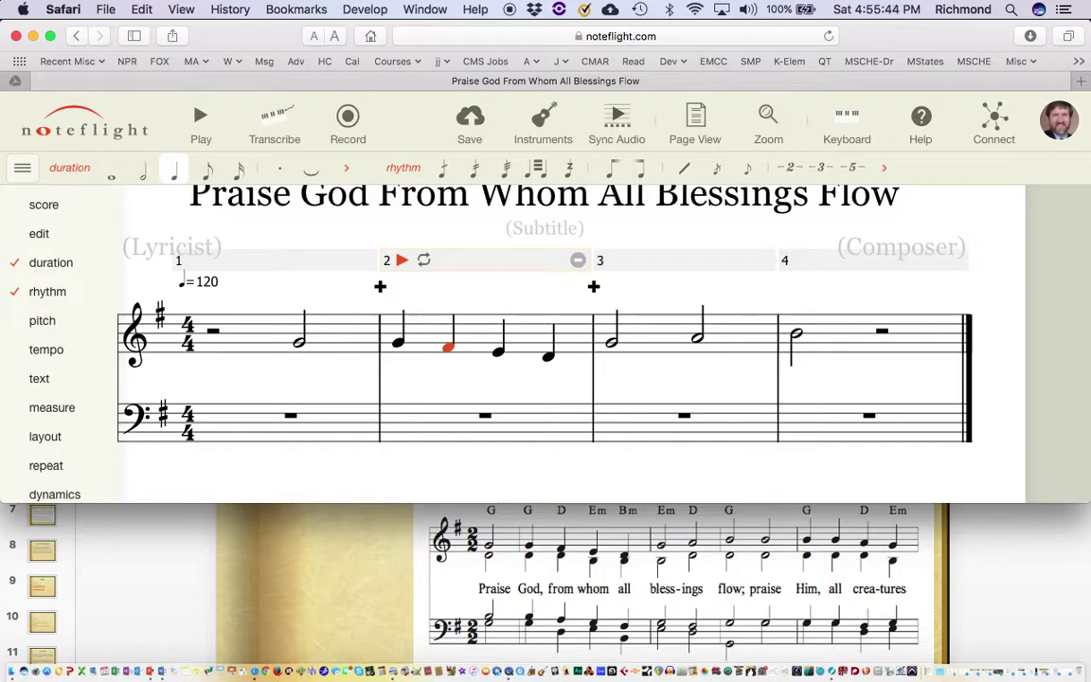
Replace the flatted third note of measure 2 in the treble staff with a quarter-note E
{"action": "key", "text": "Right"}
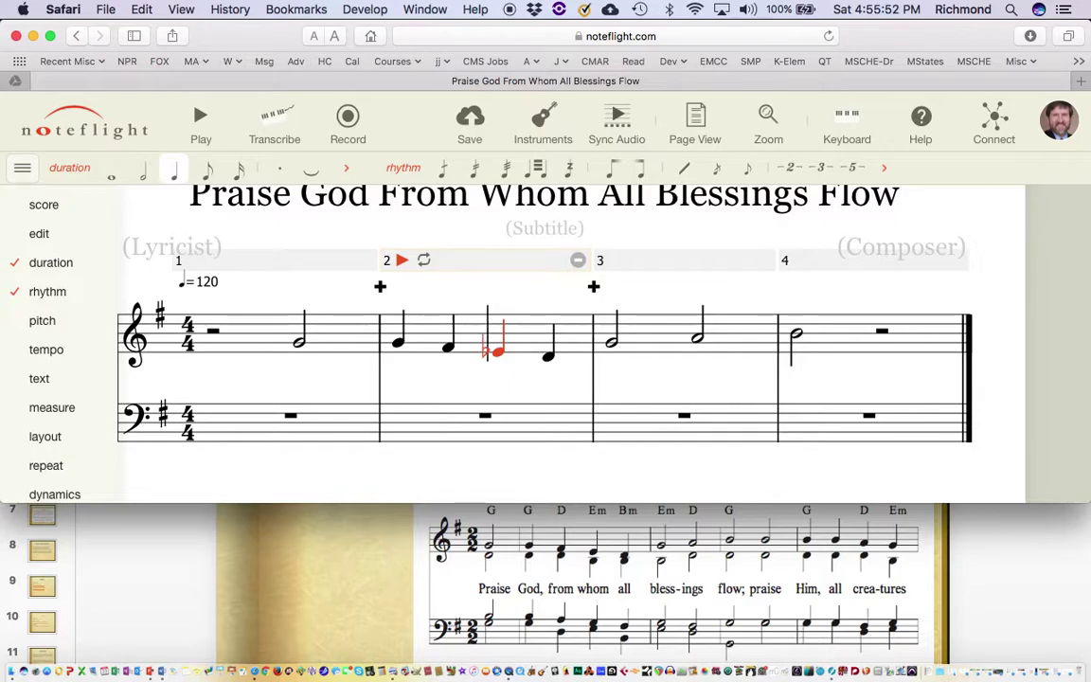
{"action": "key", "text": "Delete"}
{"action": "key", "text": "Left"}
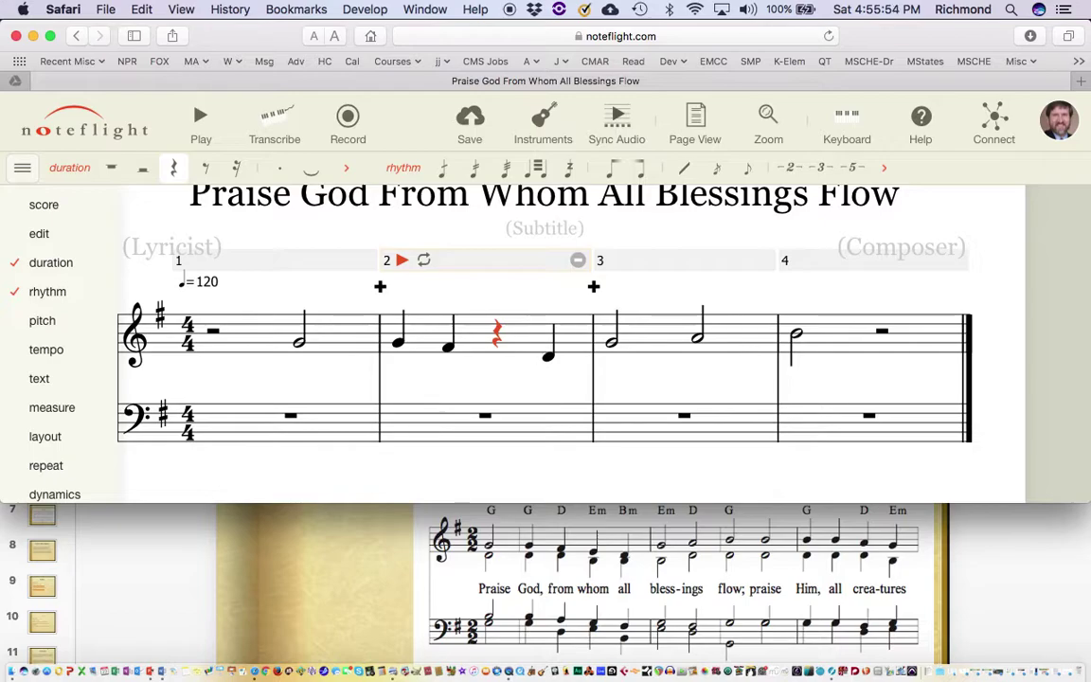
{"action": "key", "text": "f"}
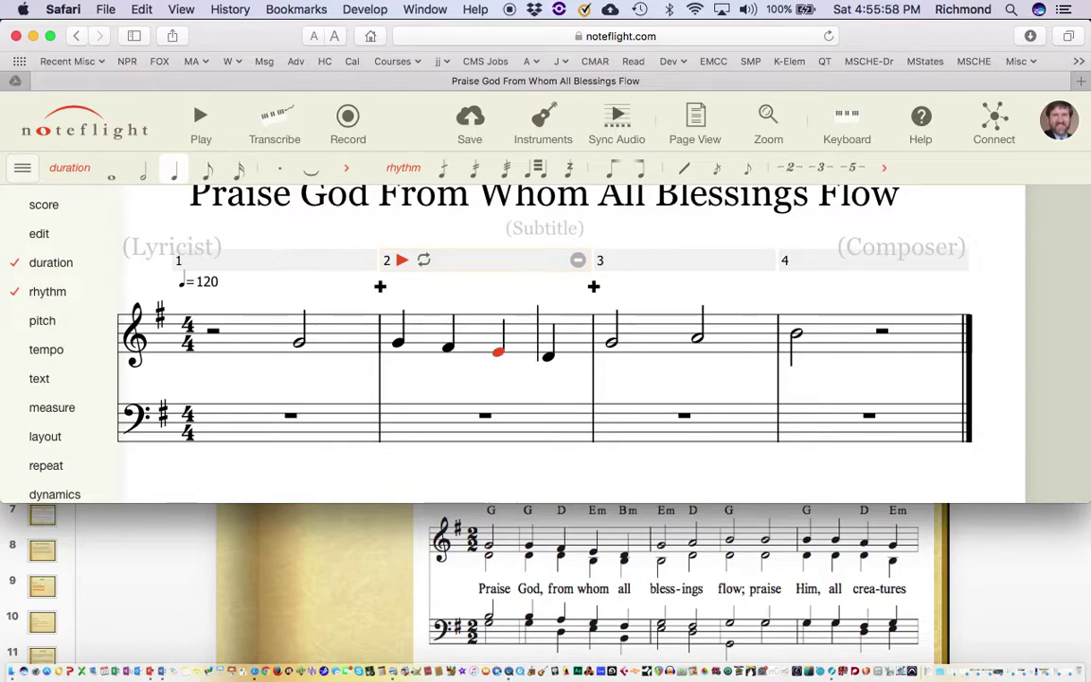
{"action": "key", "text": "Right"}
Add a D below the half-note G in measure 1 of the treble staff
{"action": "left_click", "coordinate": [298, 345]}
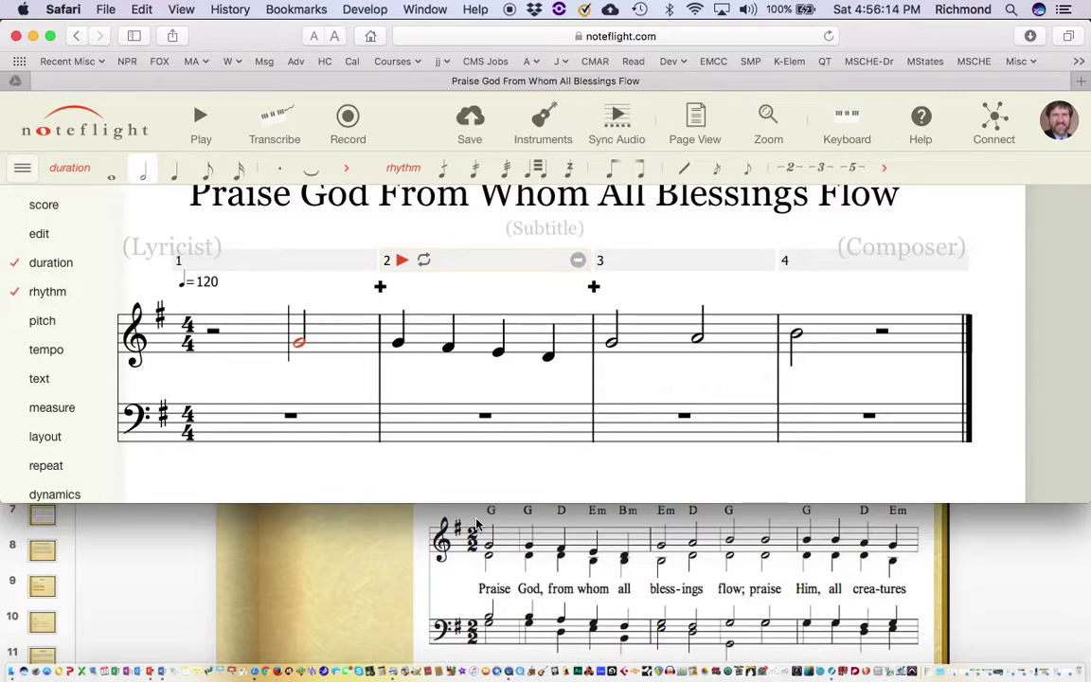
{"action": "key", "text": "Down"}
{"action": "key", "text": "Down"}
{"action": "key", "text": "Down"}
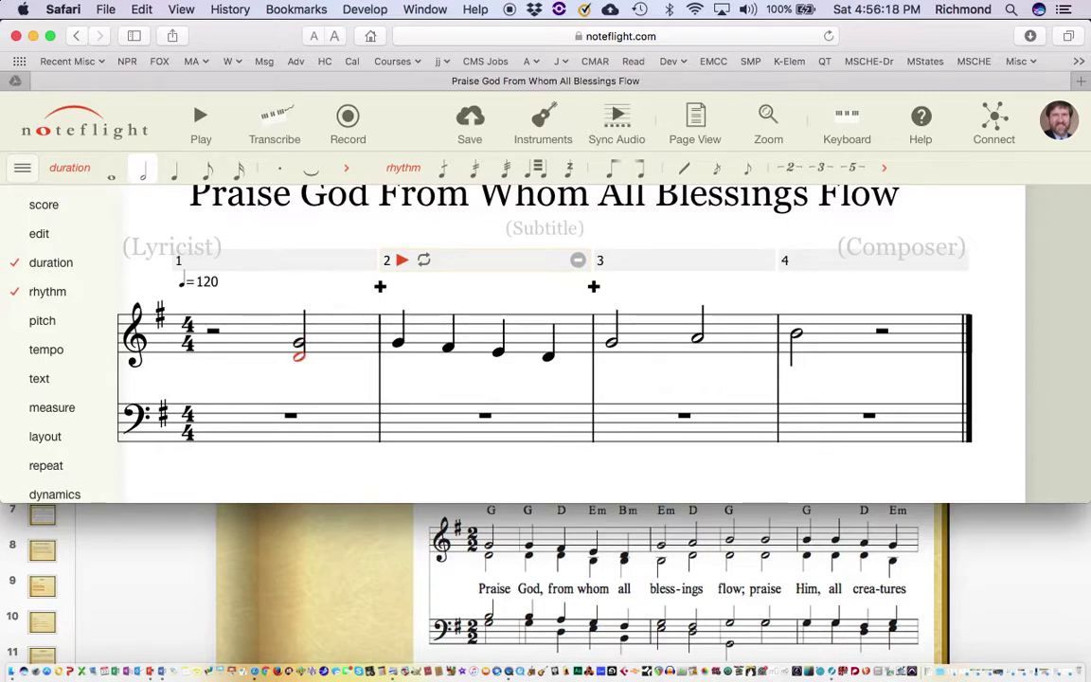
Add D, D, B and B below the four quarter notes in measure 2 of the treble staff
{"action": "key", "text": "Right"}
{"action": "key", "text": "shift+3"}
{"action": "key", "text": "Right"}
{"action": "key", "text": "shift+3"}
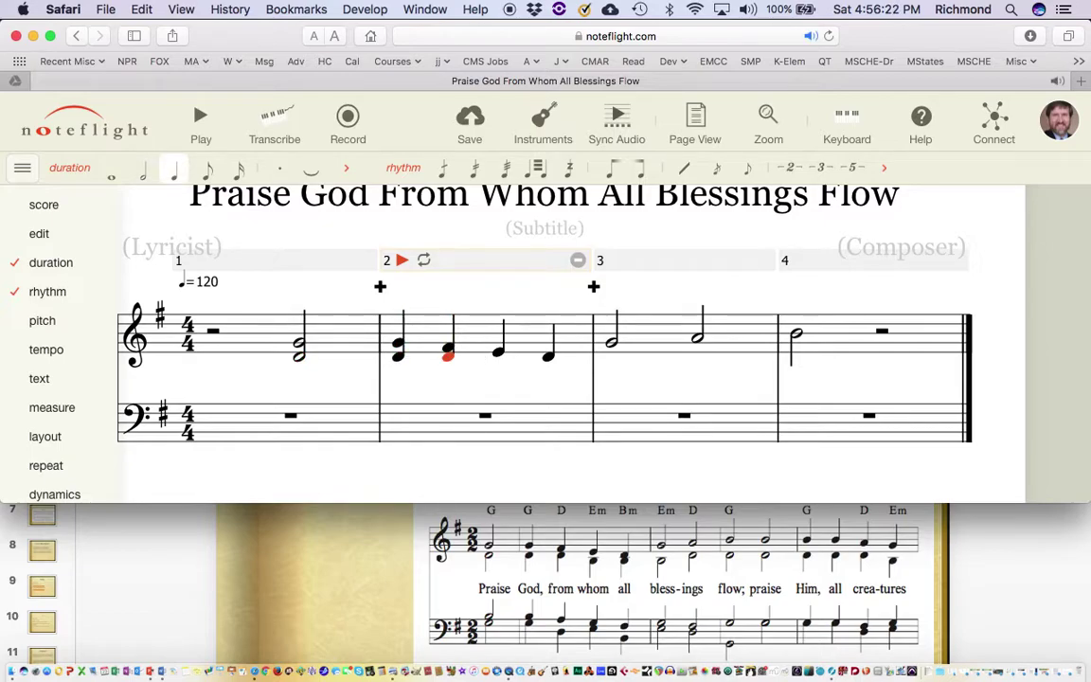
{"action": "key", "text": "Right"}
{"action": "key", "text": "shift+2"}
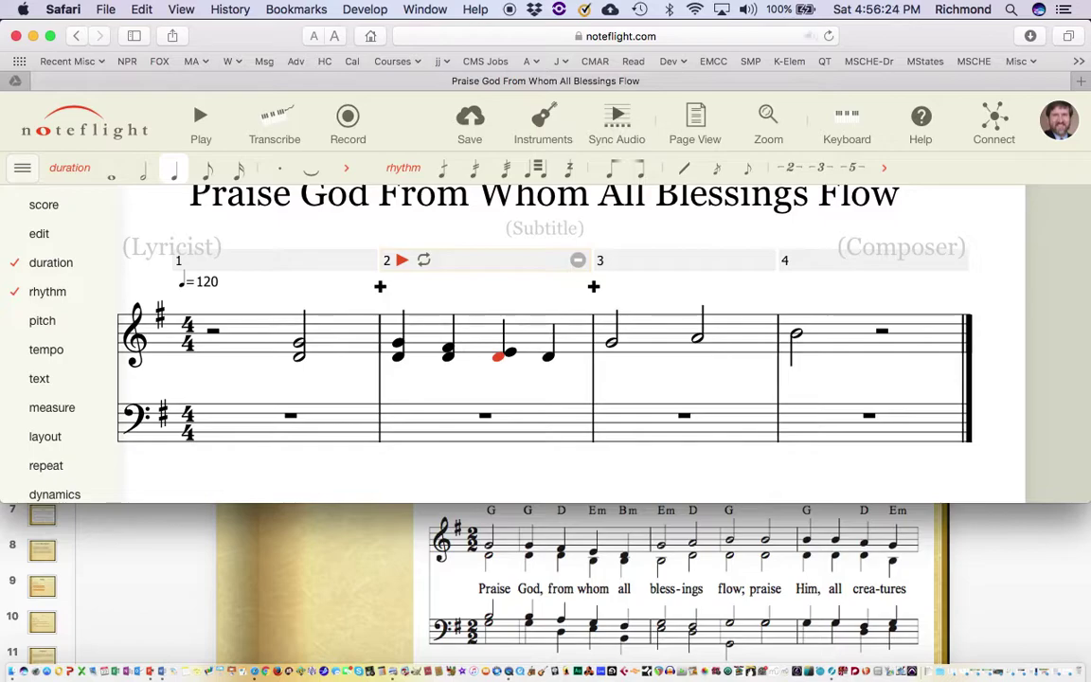
{"action": "key", "text": "Down"}
{"action": "key", "text": "Right"}
{"action": "key", "text": "shift+3"}
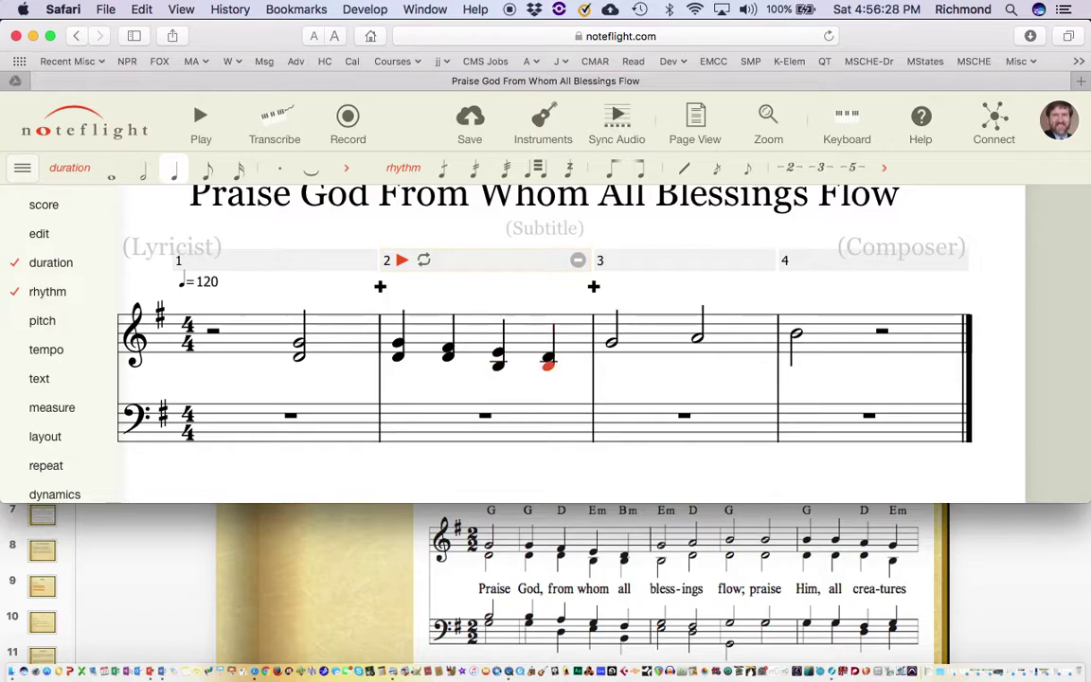
Add B and D below the half notes in measure 3 and D below the half-note B in measure 4 of the treble staff
{"action": "key", "text": "Right"}
{"action": "key", "text": "shift+3"}
{"action": "key", "text": "Right"}
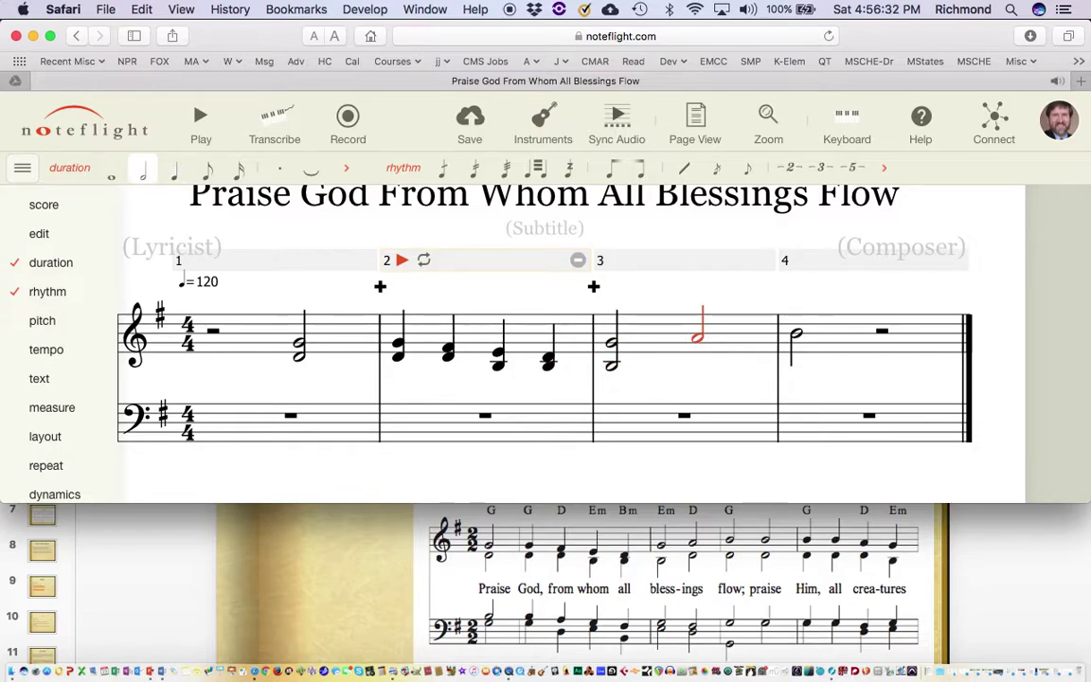
{"action": "key", "text": "shift+3"}
{"action": "key", "text": "Right"}
{"action": "key", "text": "shift+f"}
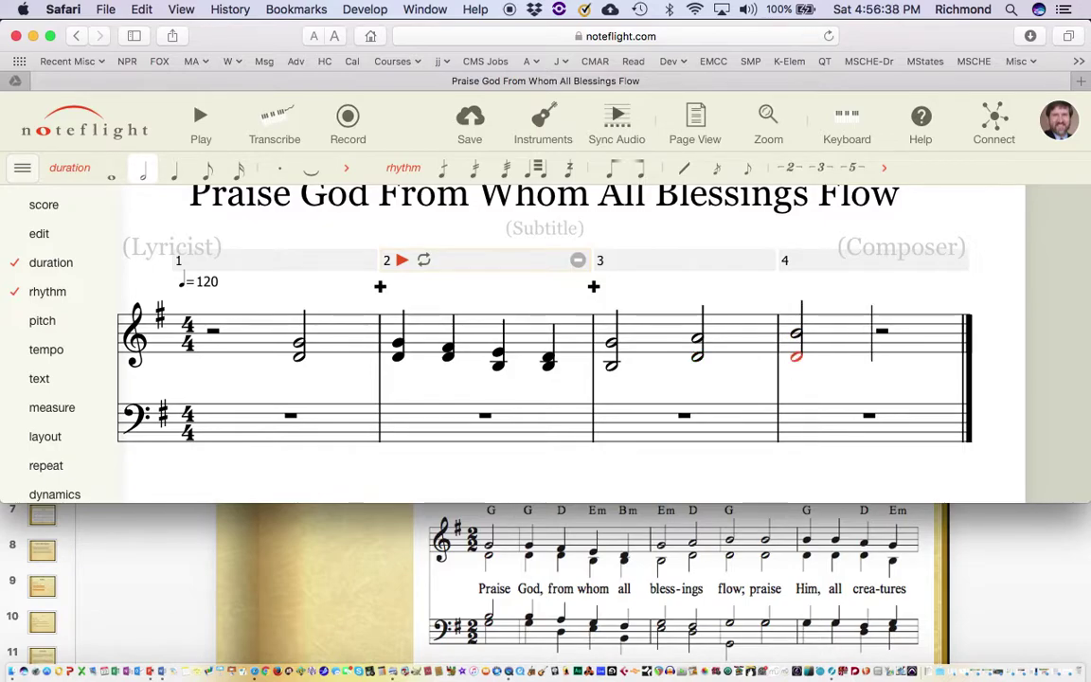
Enter a half rest followed by a half-note B in measure 1 of the bass staff
{"action": "mouse_move", "coordinate": [56, 494]}
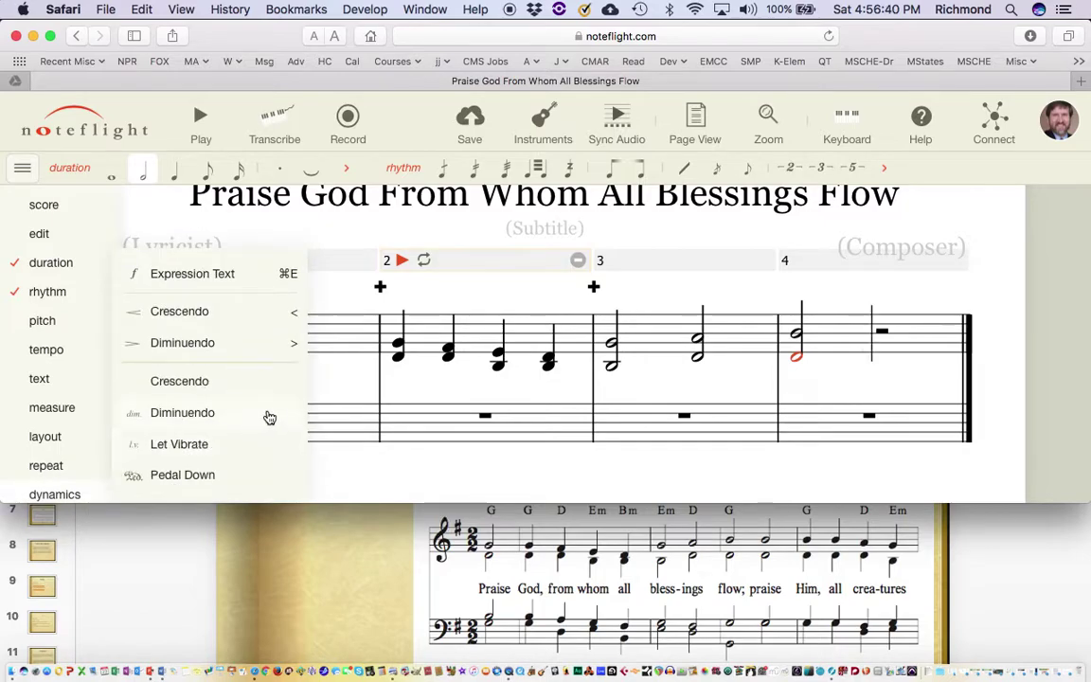
{"action": "left_click", "coordinate": [325, 390]}
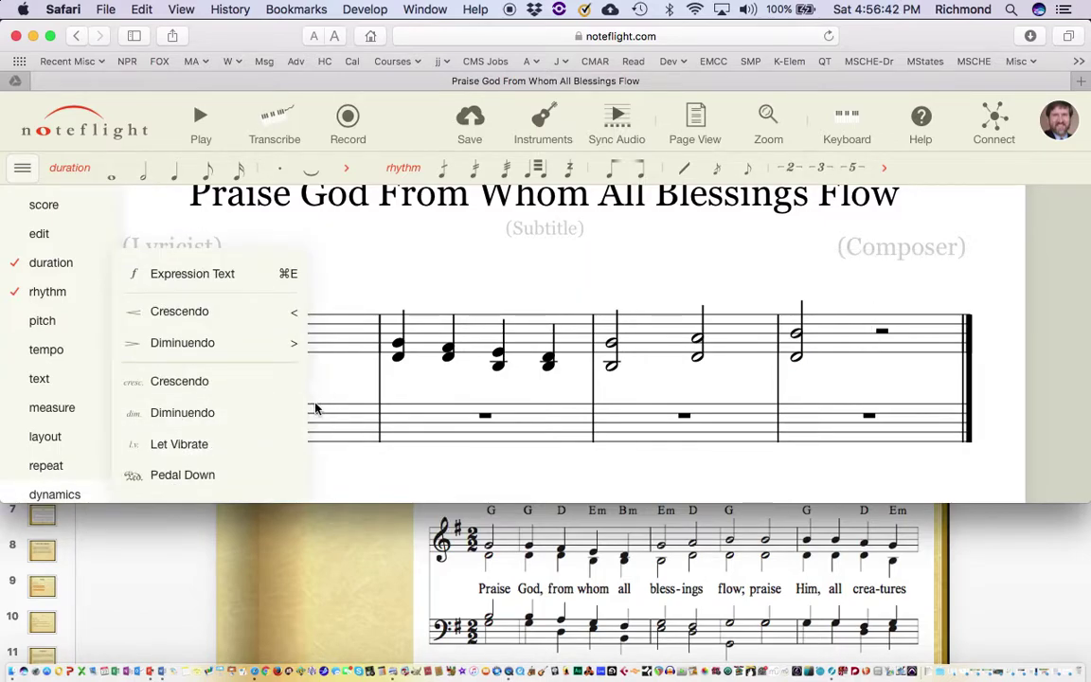
{"action": "left_click", "coordinate": [322, 413]}
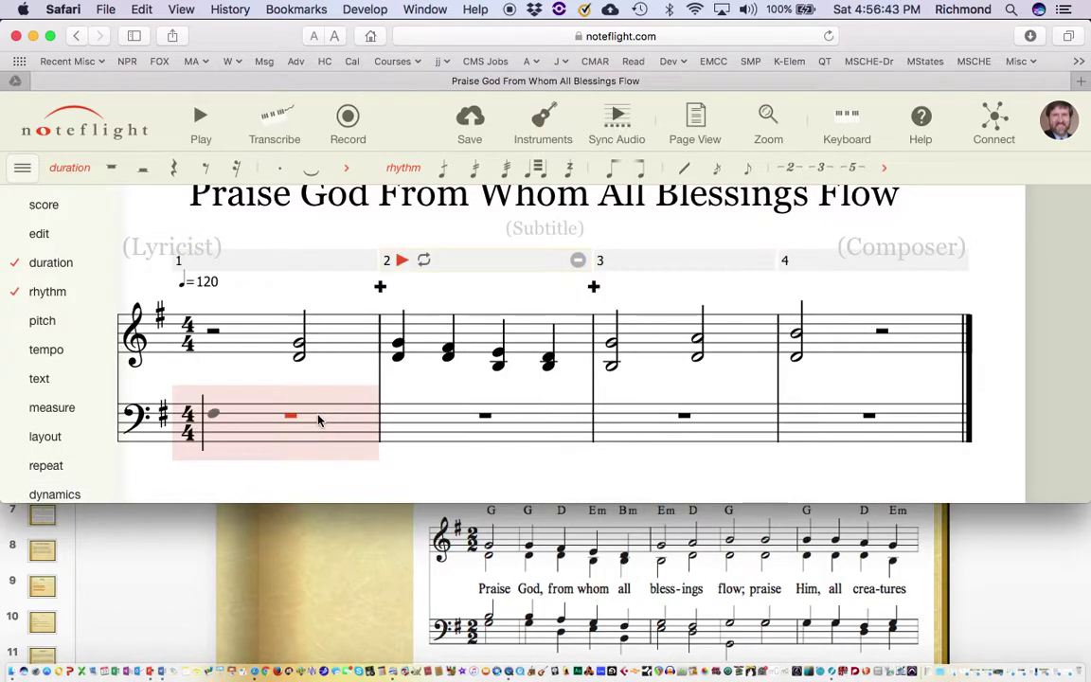
{"action": "left_click", "coordinate": [236, 414]}
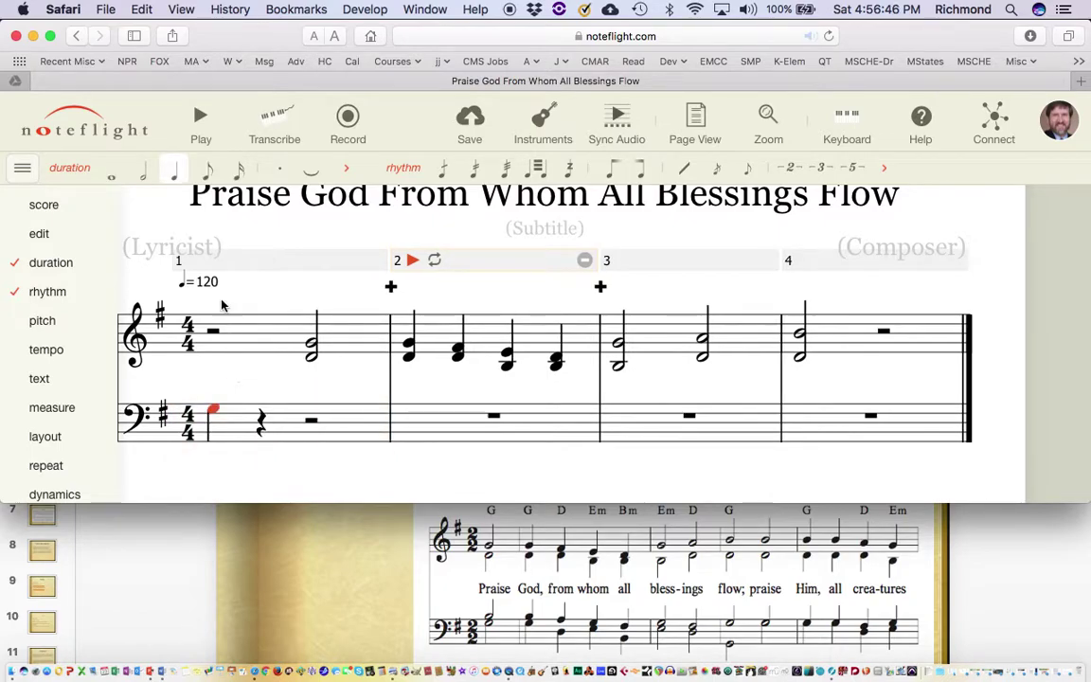
{"action": "left_click", "coordinate": [144, 175]}
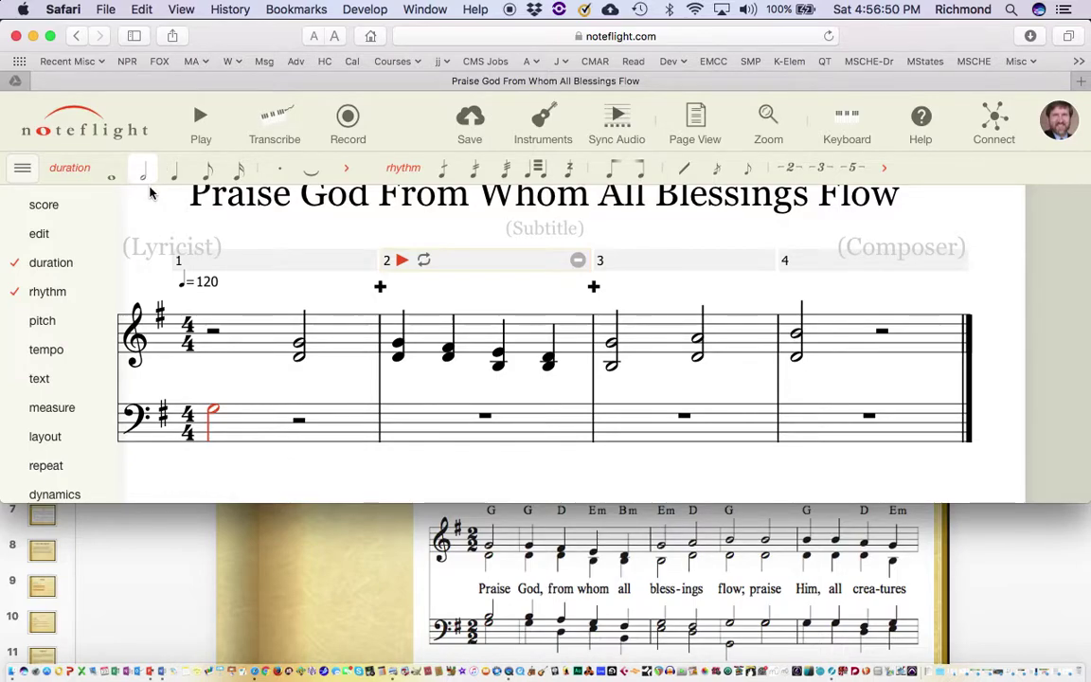
{"action": "key", "text": "r"}
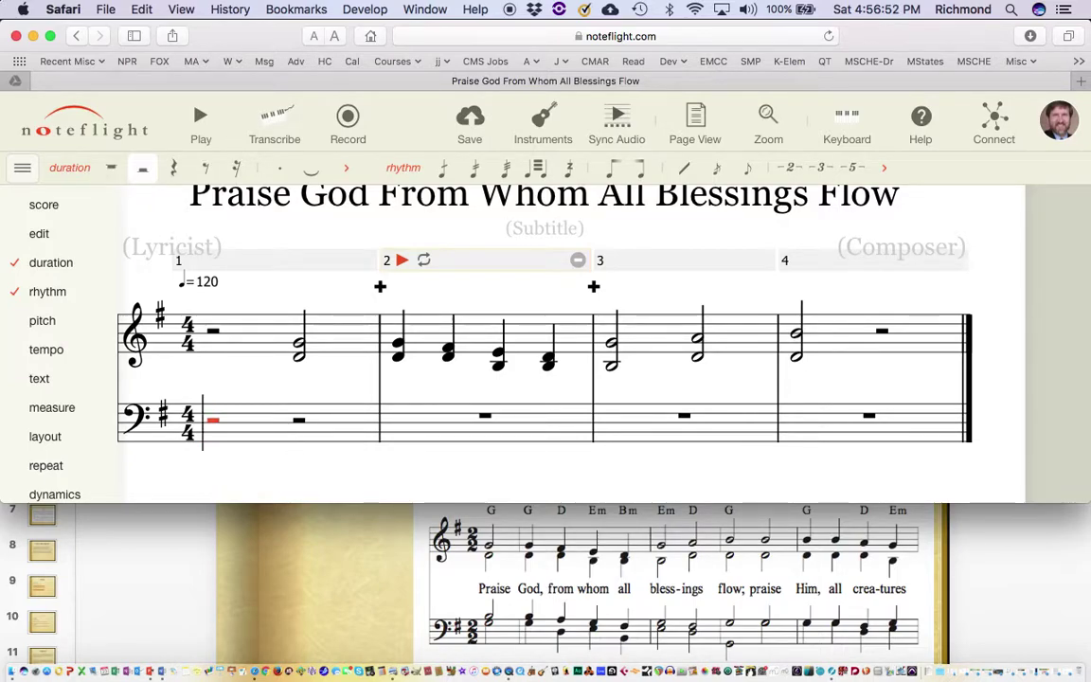
{"action": "key", "text": "Right"}
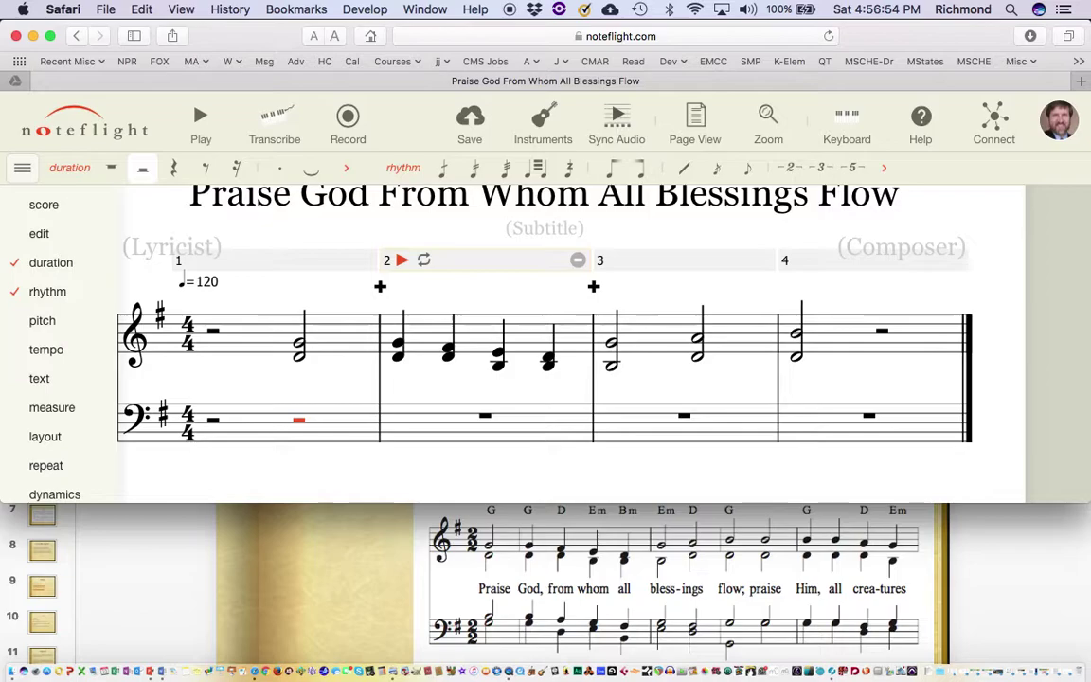
{"action": "key", "text": "g"}
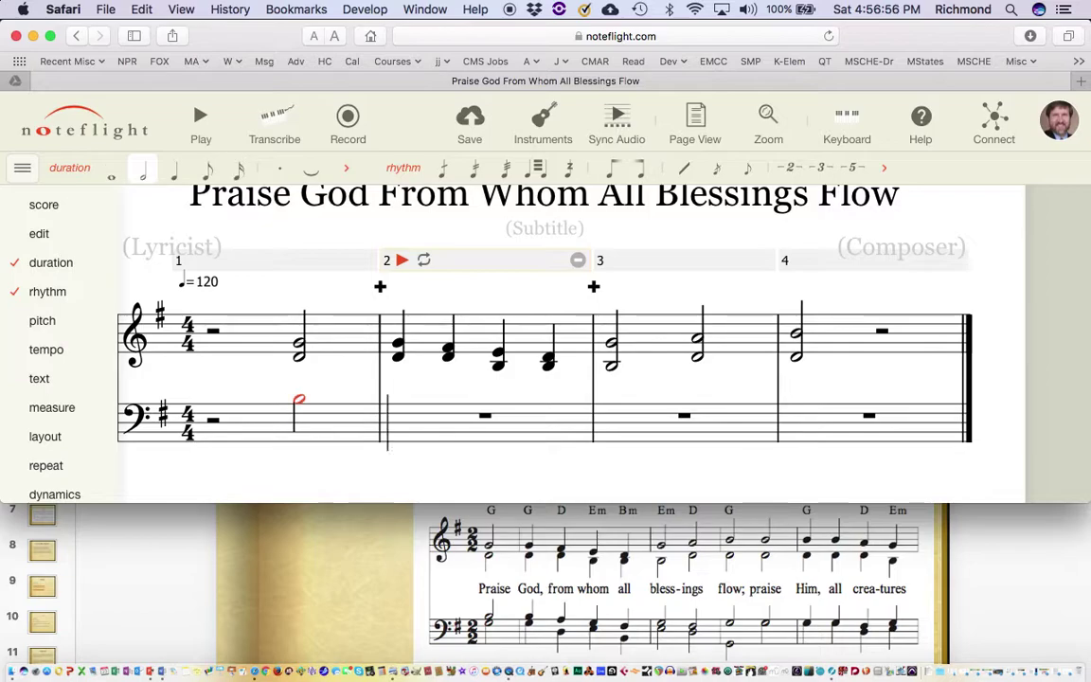
Enter quarter notes B, A, G and F-sharp in measure 2 of the bass staff
{"action": "key", "text": "g"}
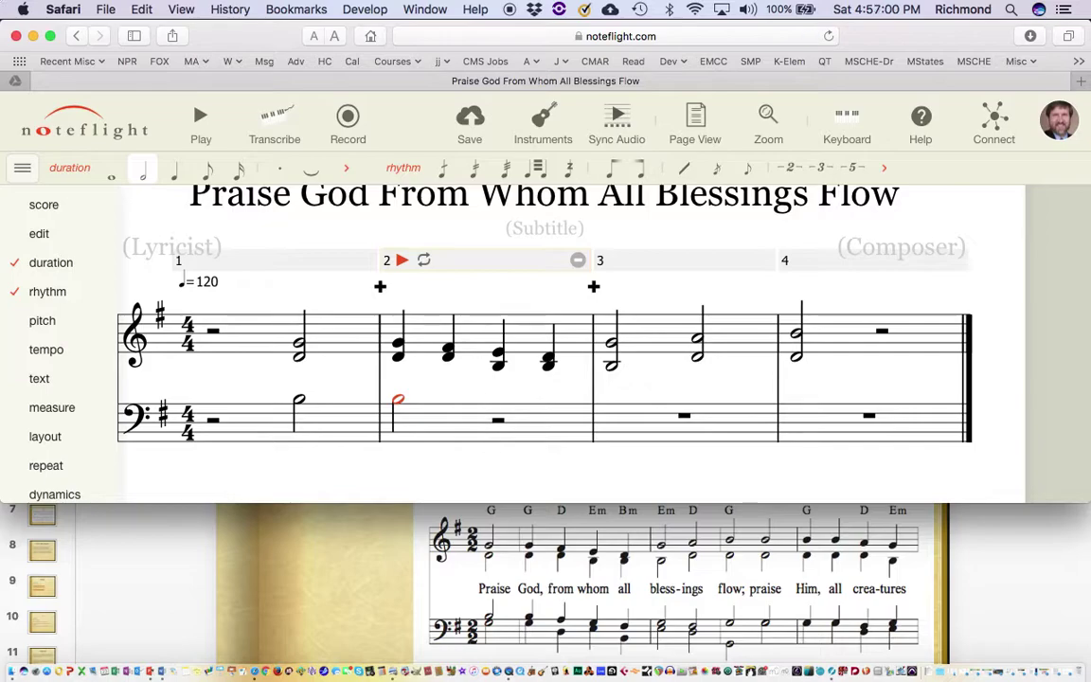
{"action": "key", "text": "5"}
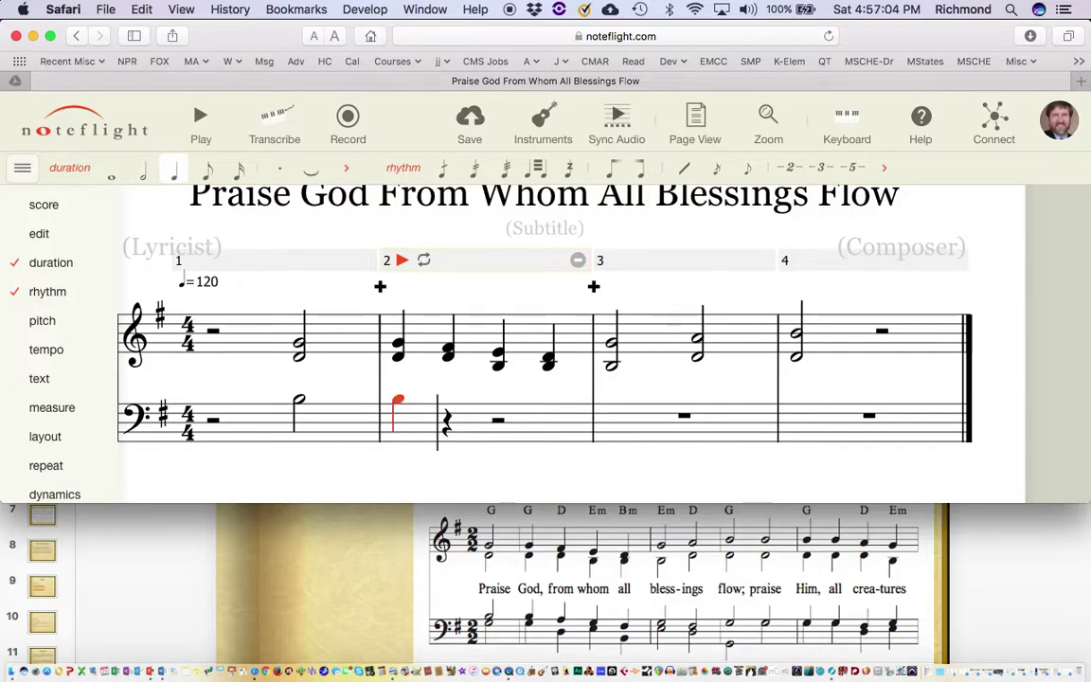
{"action": "key", "text": "g"}
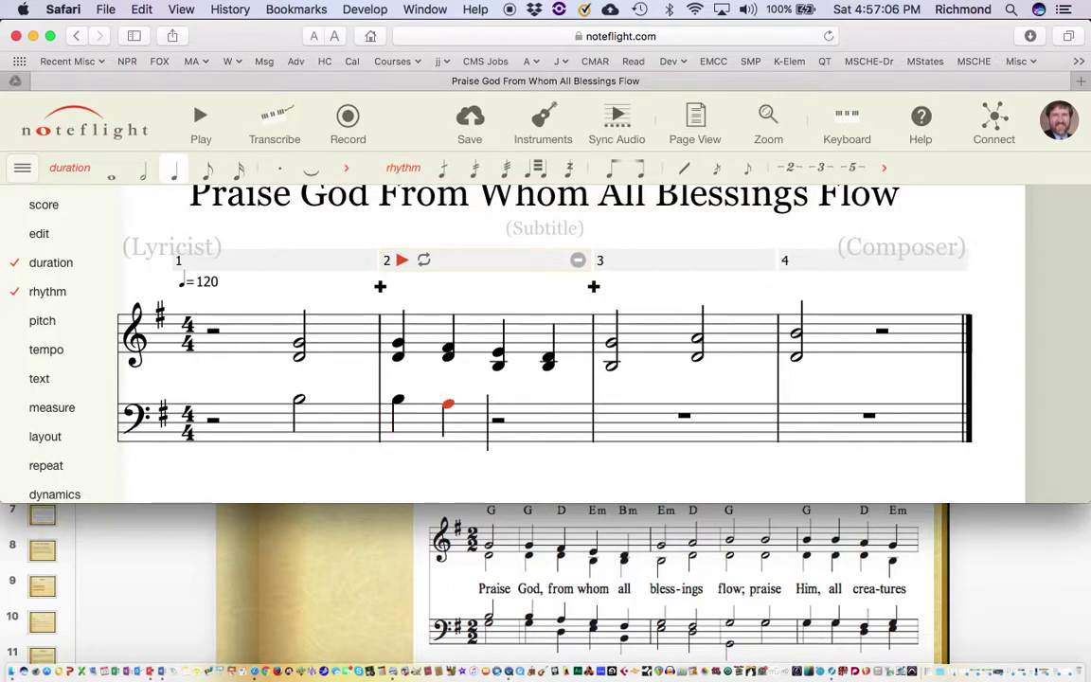
{"action": "key", "text": "f"}
{"action": "key", "text": "e"}
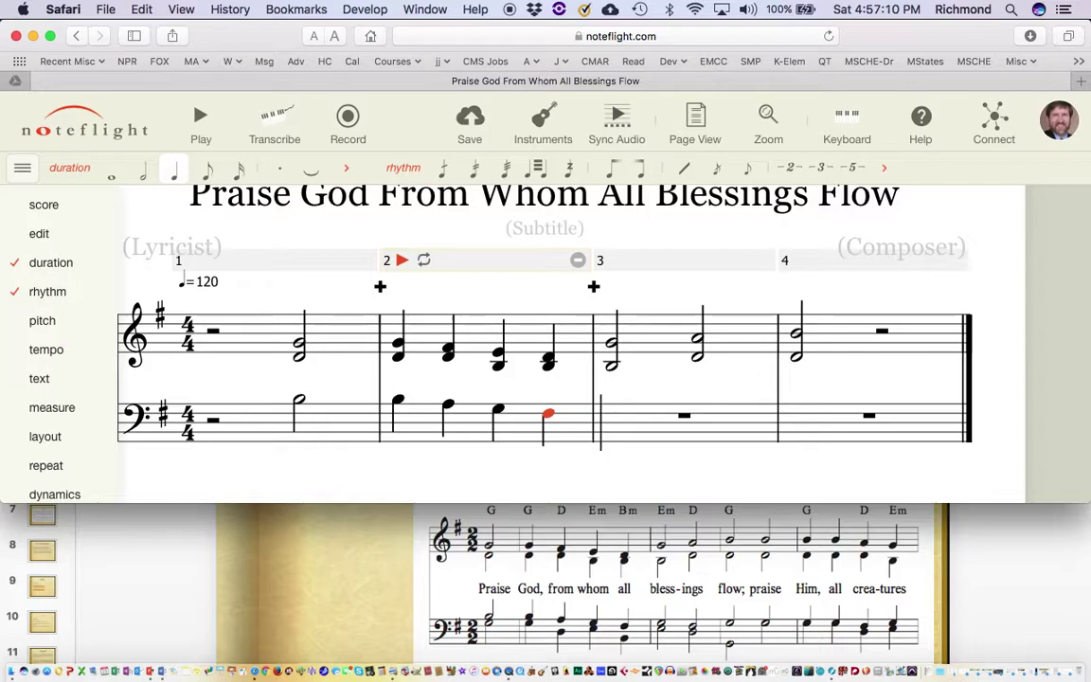
Enter half notes G and F-sharp in measure 3 and a half-note G in measure 4 of the bass staff
{"action": "key", "text": "f"}
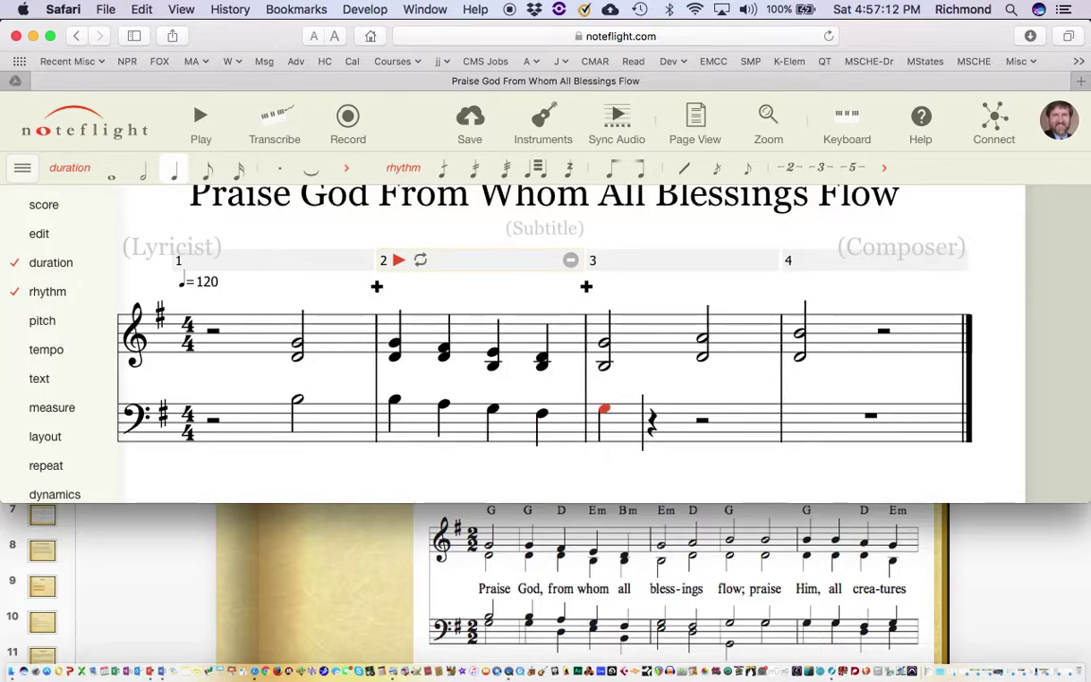
{"action": "left_click", "coordinate": [145, 170]}
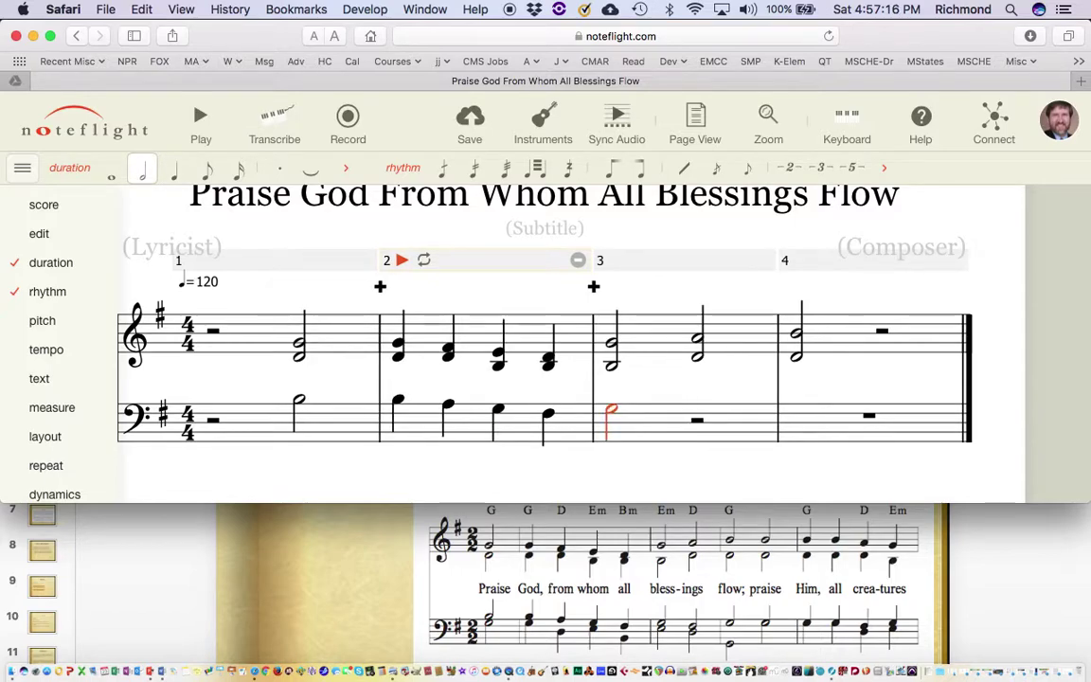
{"action": "key", "text": "d"}
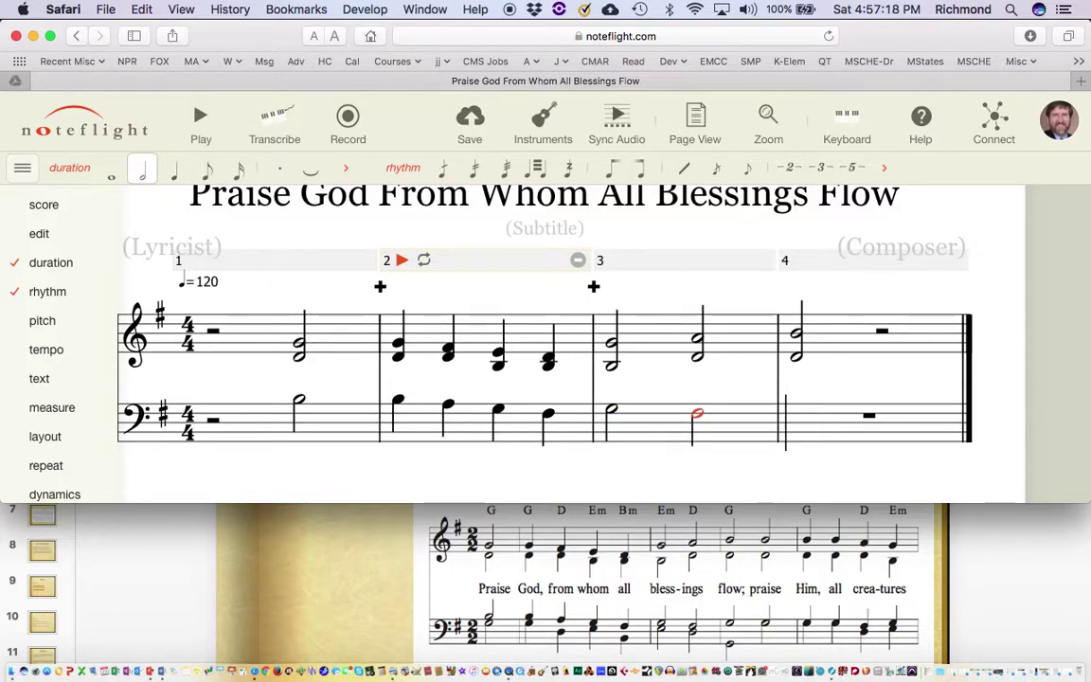
{"action": "key", "text": "e"}
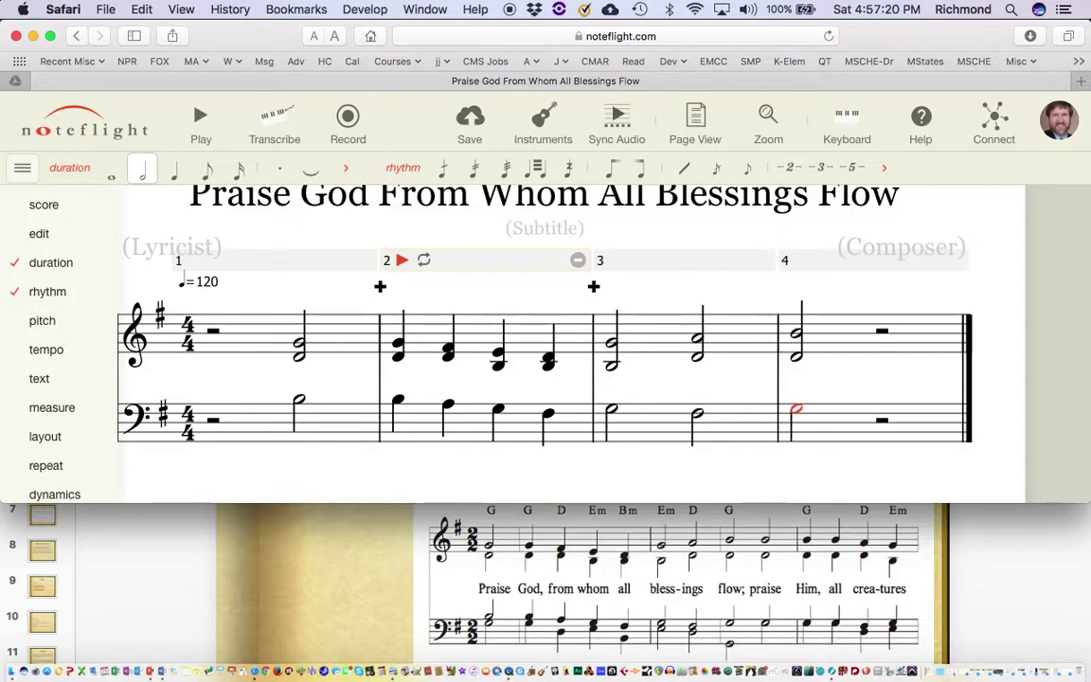
Hide the list of editing palettes and add a G below the half-note B in measure 1 of the bass staff
{"action": "left_click", "coordinate": [72, 169]}
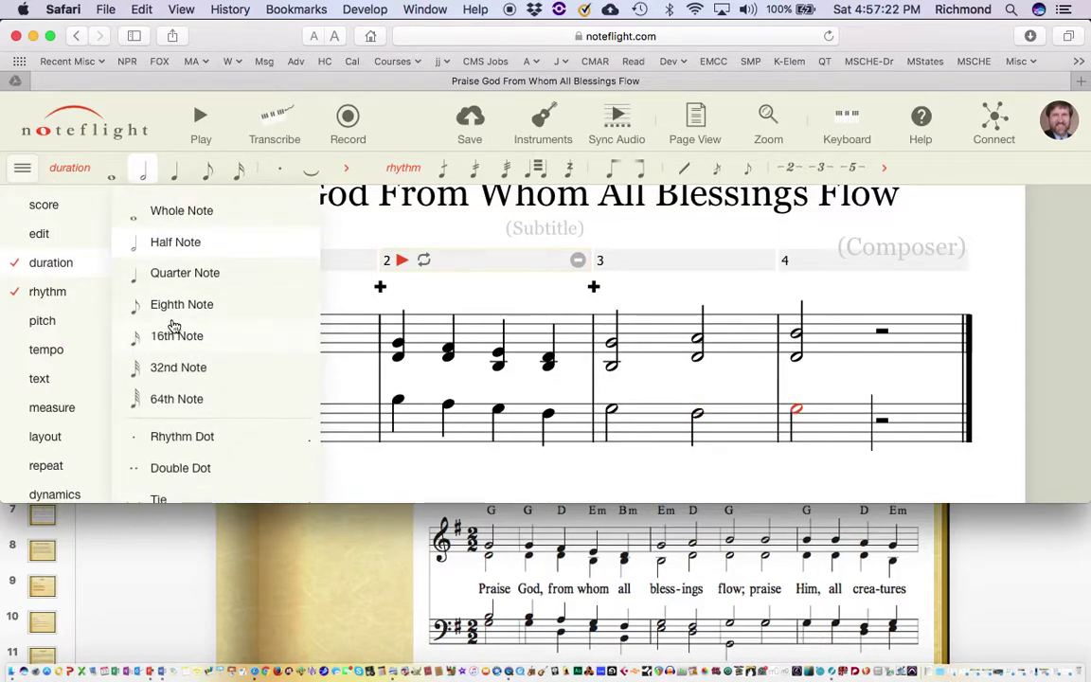
{"action": "mouse_move", "coordinate": [26, 188]}
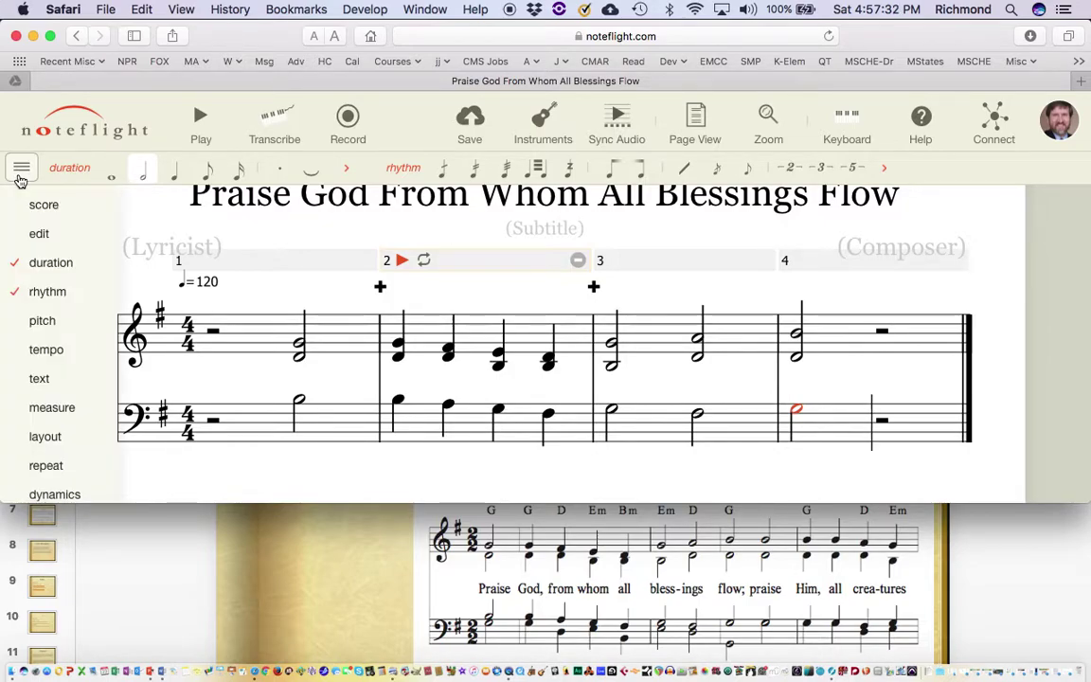
{"action": "left_click", "coordinate": [300, 402]}
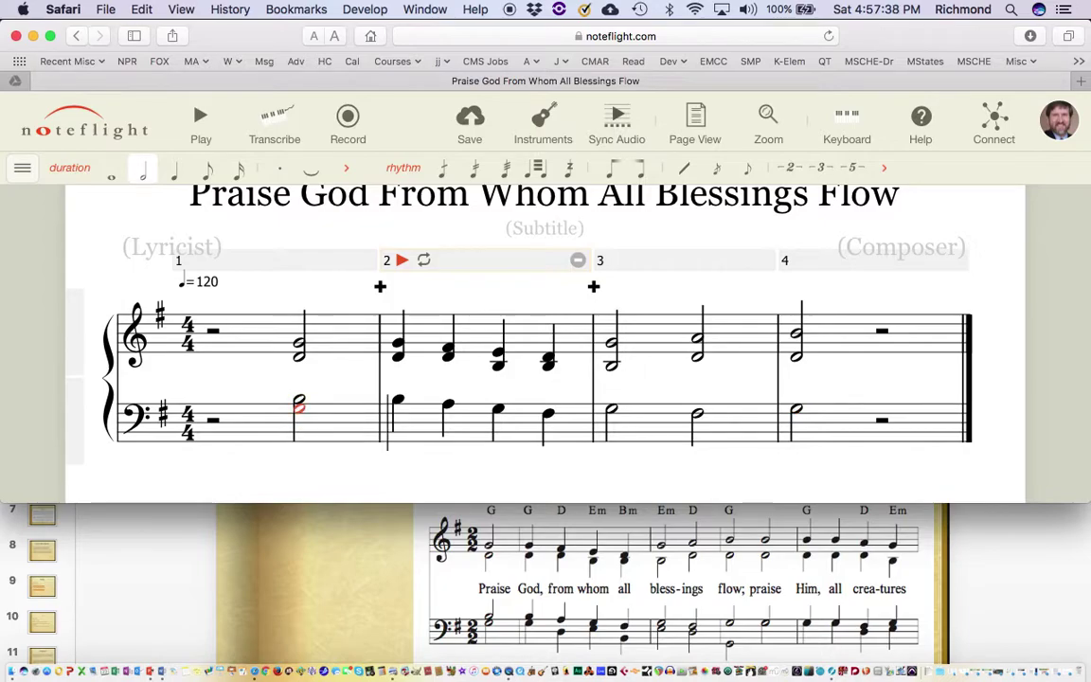
{"action": "key", "text": "3"}
Add G, D, E and B below the four quarter notes in measure 2 of the bass staff
{"action": "key", "text": "Right"}
{"action": "key", "text": "3"}
{"action": "key", "text": "Right"}
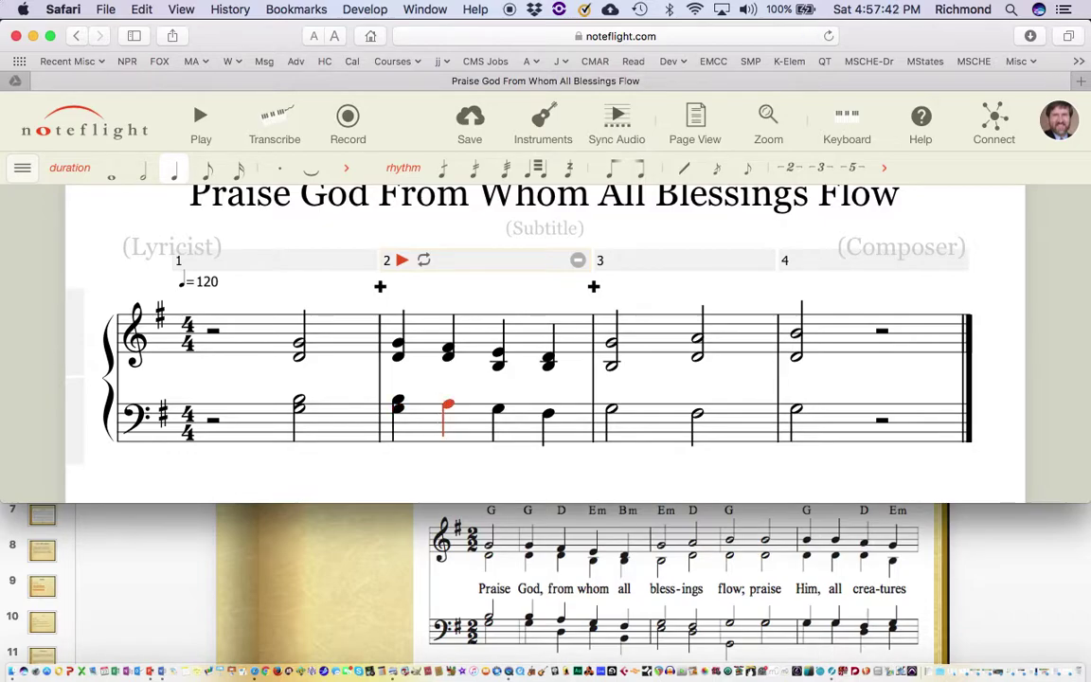
{"action": "key", "text": "shift+4"}
{"action": "key", "text": "Right"}
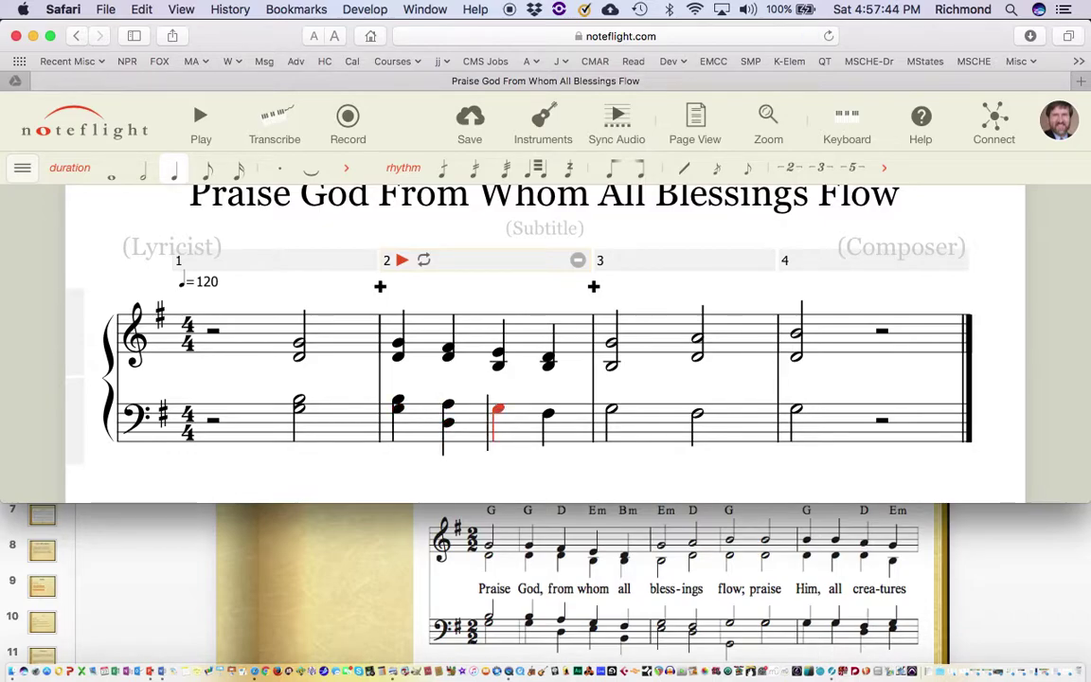
{"action": "key", "text": "shift+2"}
{"action": "key", "text": "Right"}
{"action": "key", "text": "shift+2"}
Add E and D below the two half notes in measure 3 of the bass staff
{"action": "key", "text": "Right"}
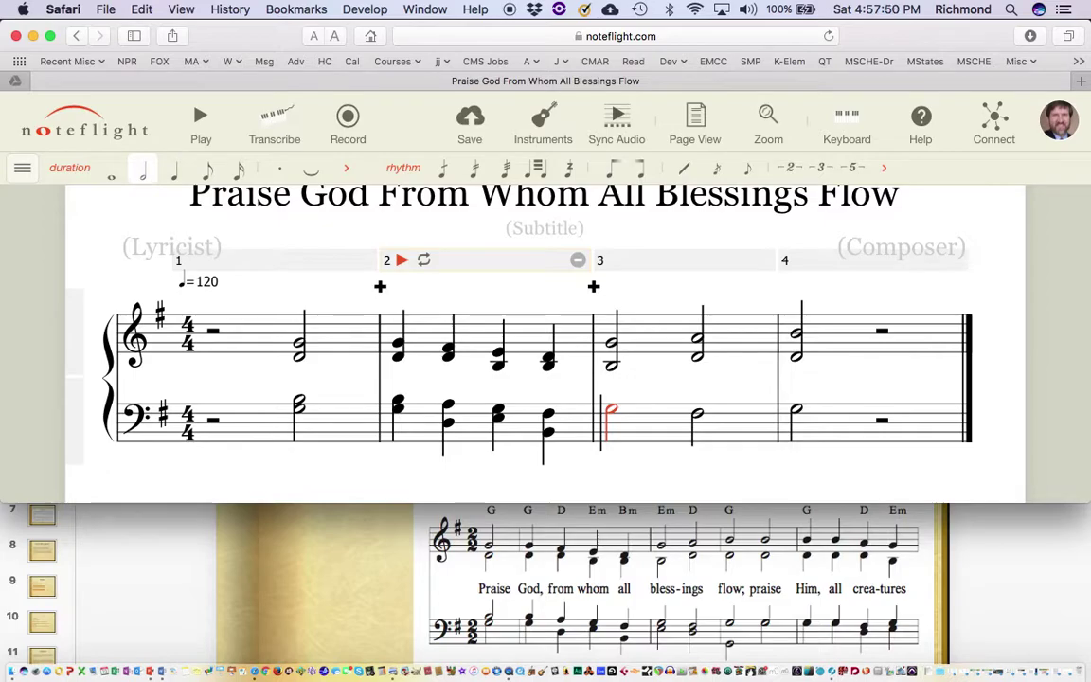
{"action": "key", "text": "shift+2"}
{"action": "key", "text": "Right"}
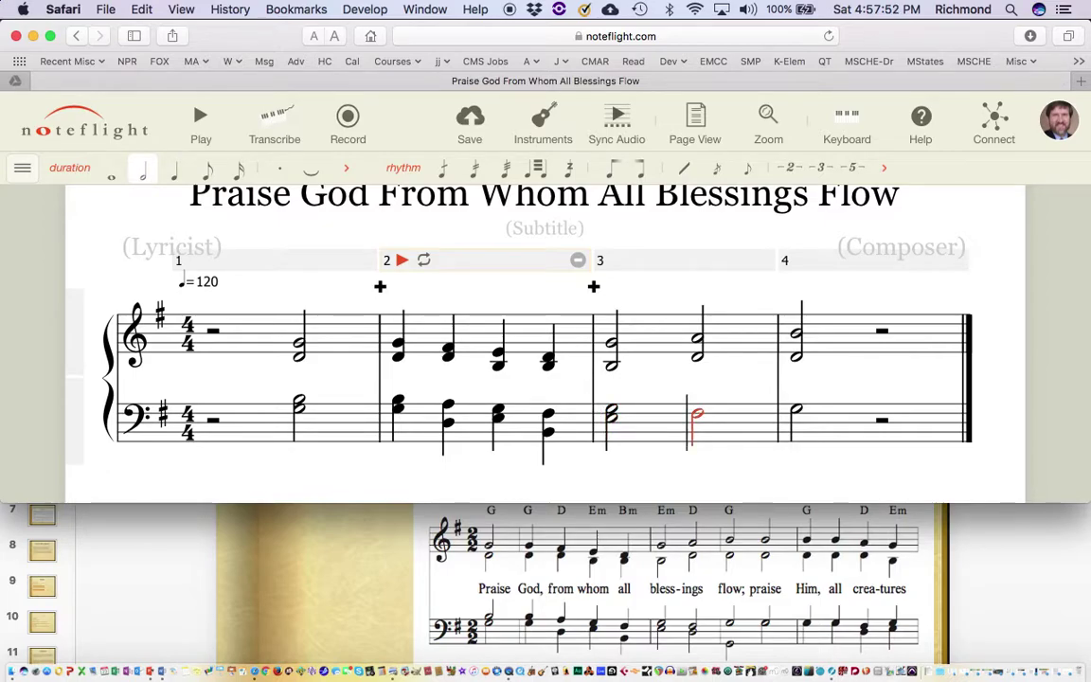
{"action": "key", "text": "shift+2"}
{"action": "key", "text": "Right"}
Add a G one octave below the half-note G in measure 4 of the bass staff
{"action": "key", "text": "shift+2"}
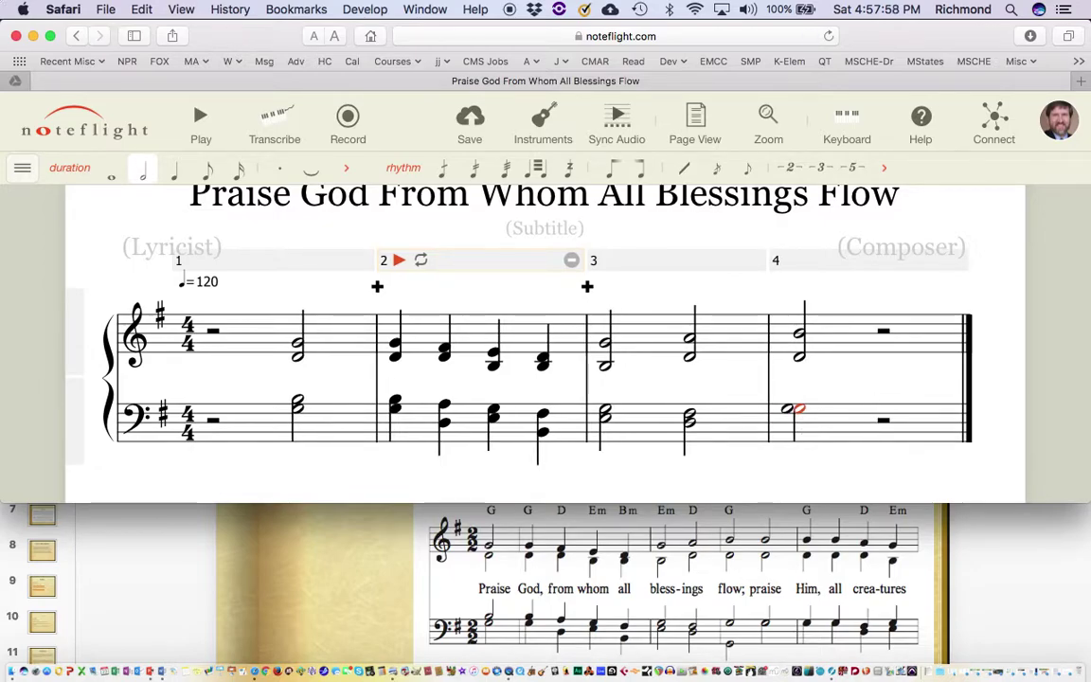
{"action": "key", "text": "Down"}
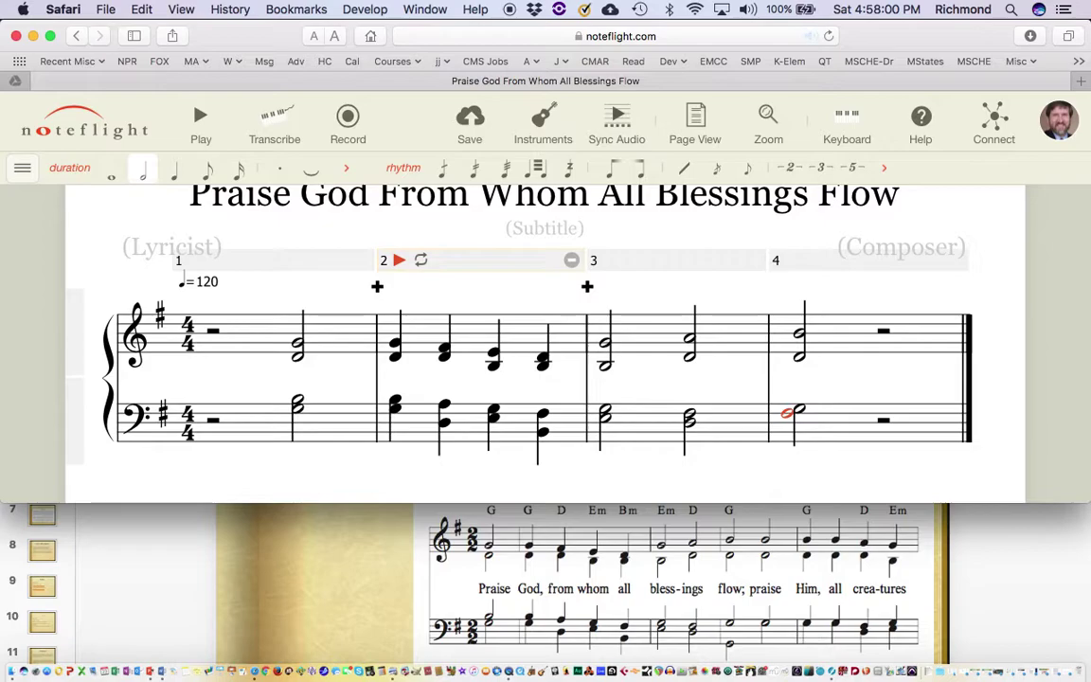
{"action": "key", "text": "Up"}
{"action": "key", "text": "super+Down"}
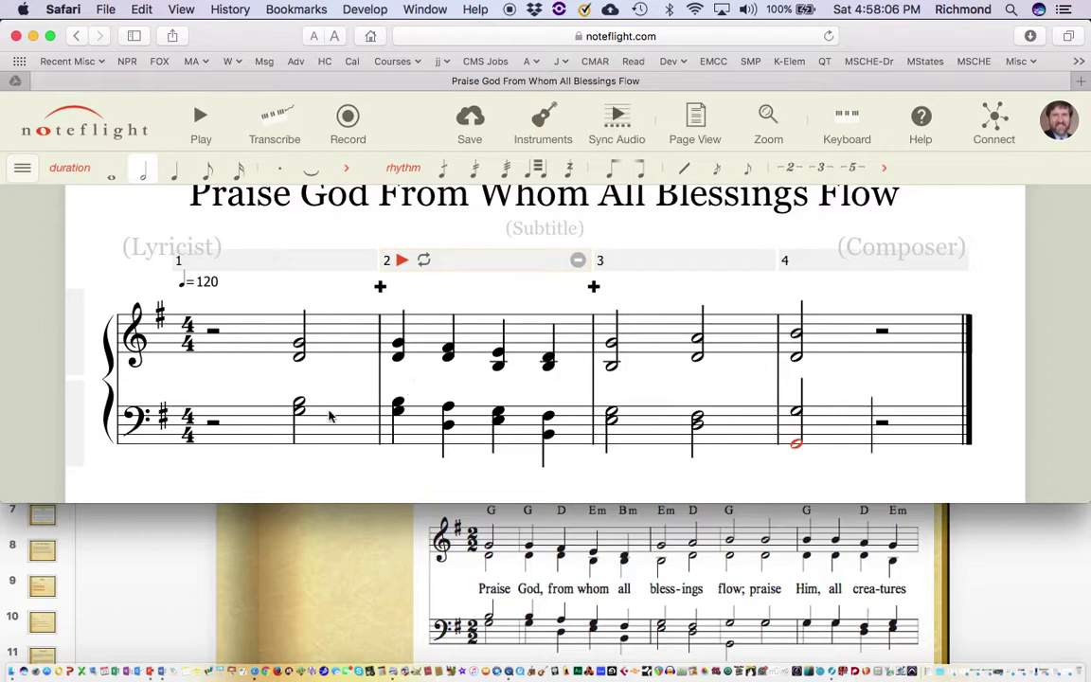
Start a lyric line at the treble half-note chord in measure 1 with the word "Praise"
{"action": "left_click", "coordinate": [300, 360]}
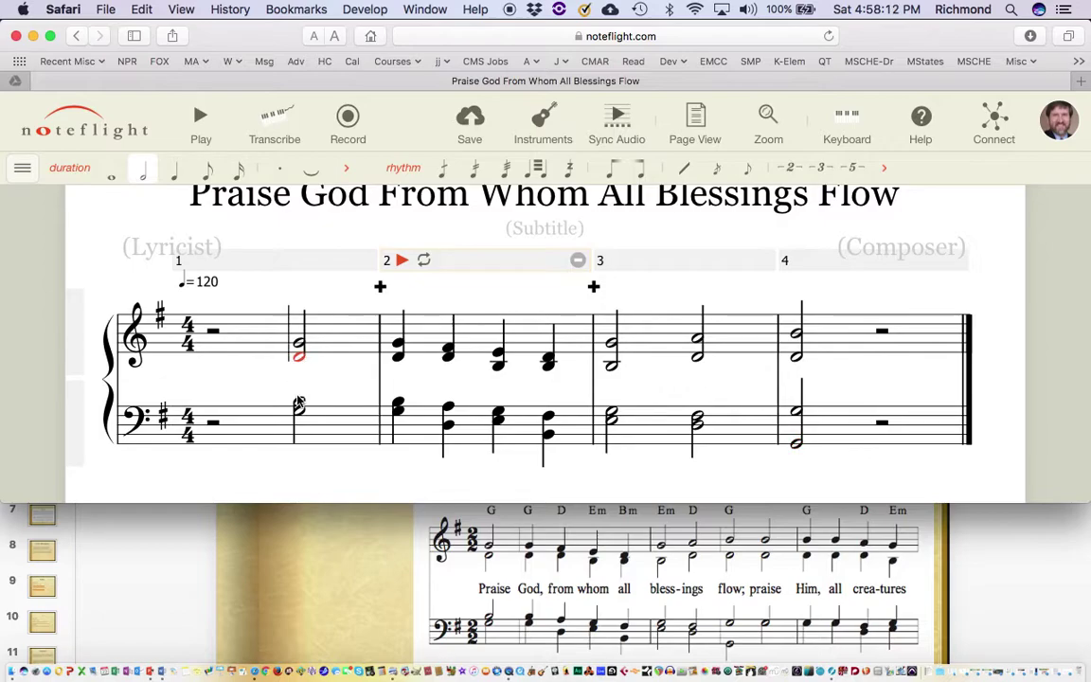
{"action": "left_click", "coordinate": [299, 343]}
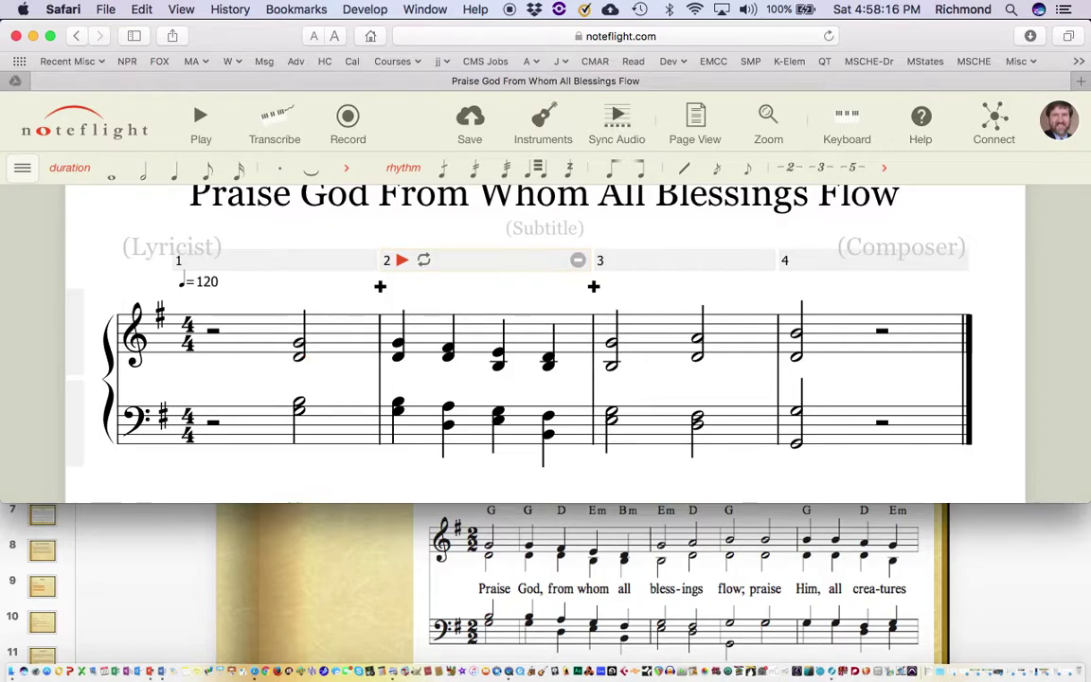
{"action": "left_click", "coordinate": [300, 350]}
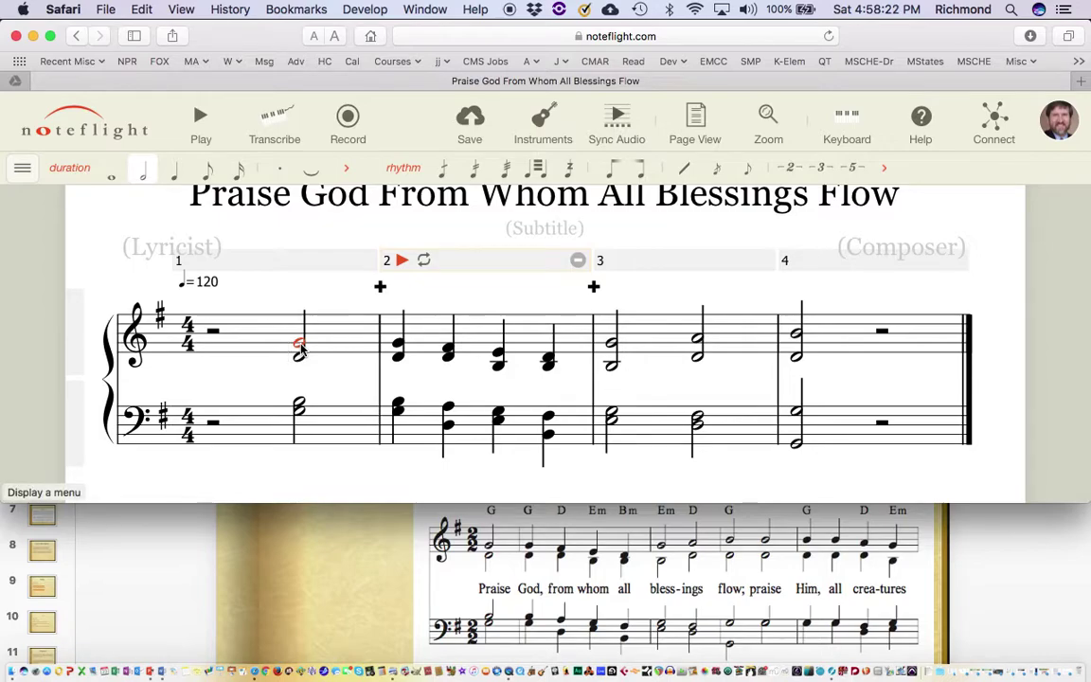
{"action": "key", "text": "Down"}
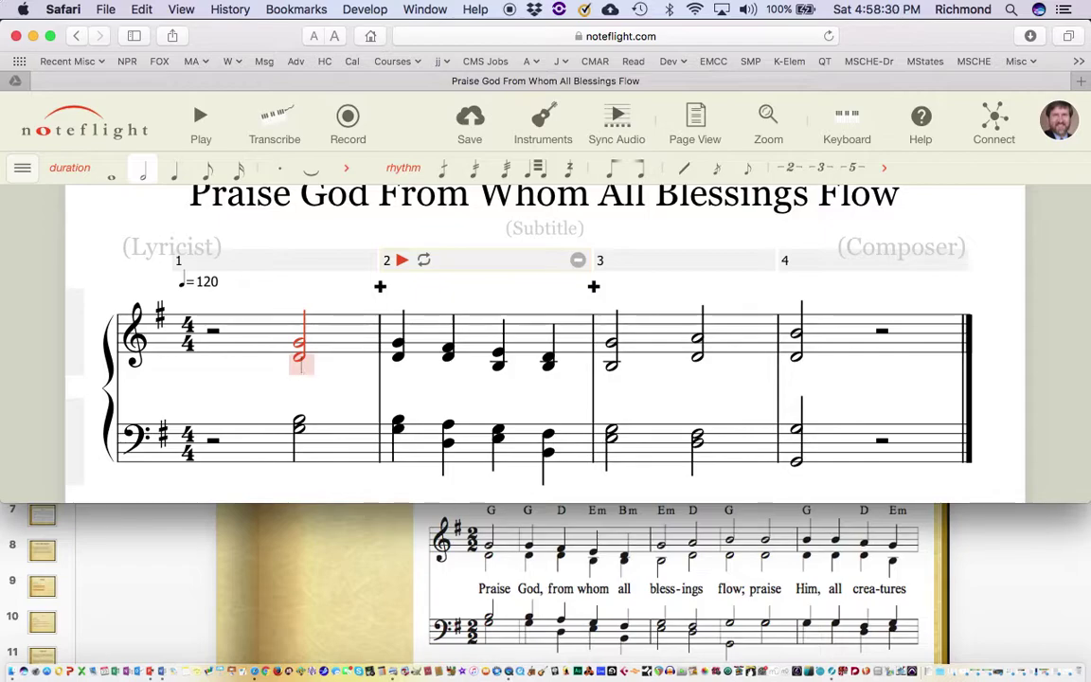
{"action": "key", "text": "super+l"}
{"action": "type", "text": "Praise"}
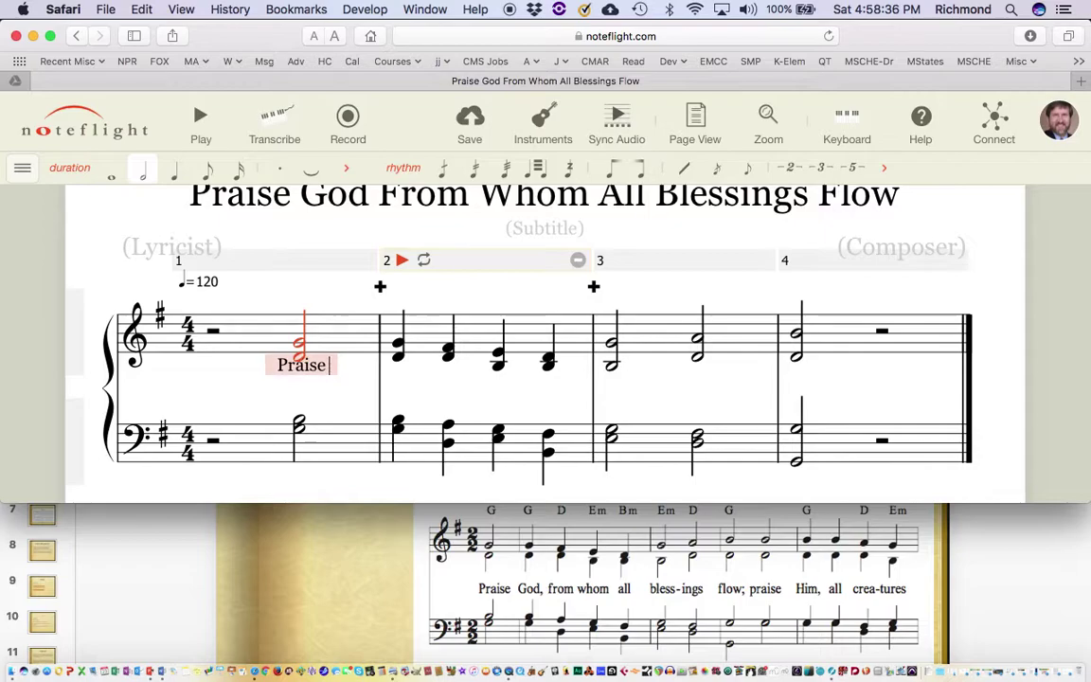
Enter the lyrics "God from whom all" under the four treble quarter-note chords in measure 2
{"action": "key", "text": "space"}
{"action": "type", "text": "God"}
{"action": "key", "text": "space"}
{"action": "type", "text": "from"}
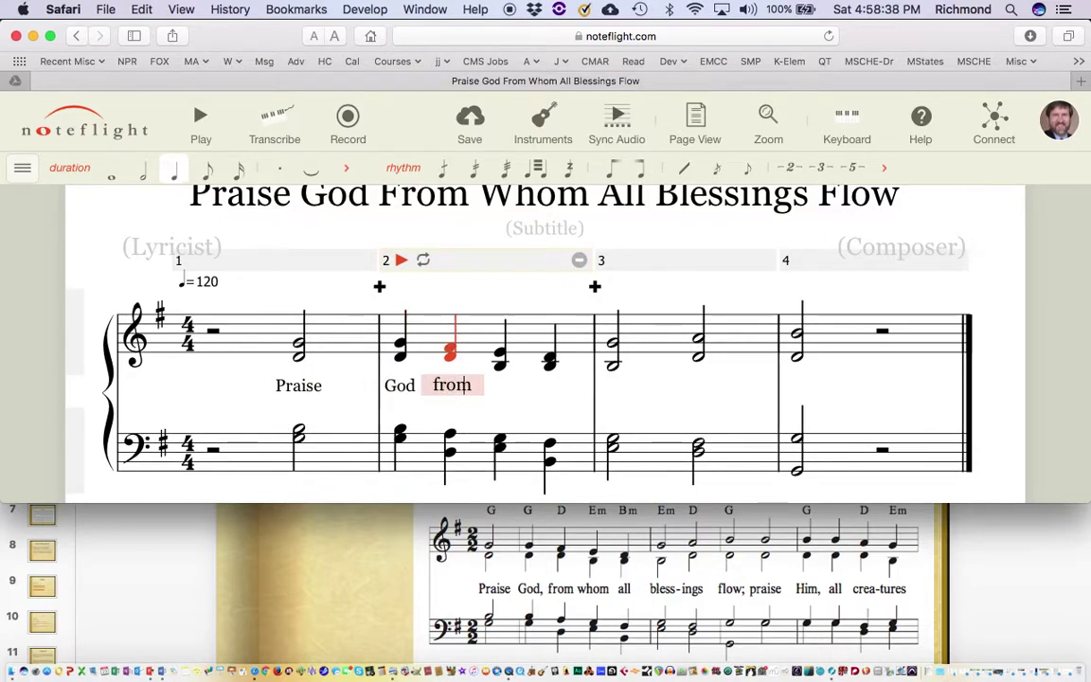
{"action": "key", "text": "space"}
{"action": "type", "text": "whom"}
{"action": "key", "text": "space"}
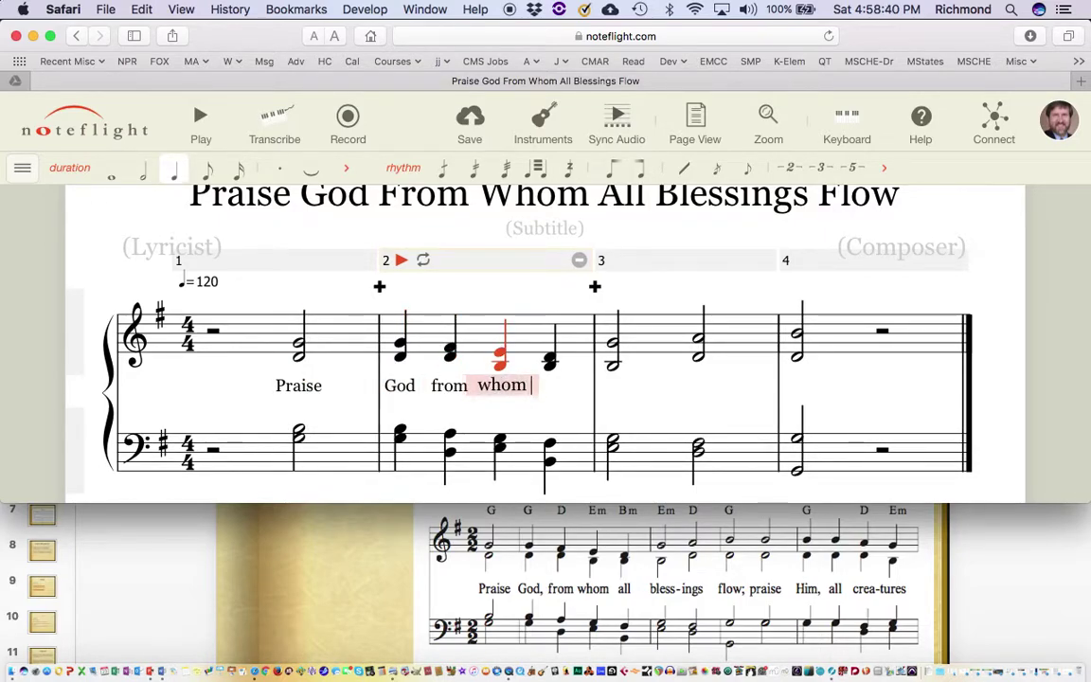
{"action": "type", "text": "all"}
Enter the hyphenated lyric "bless-ings" under measure 3 and "flow;" under measure 4, and finish lyric entry
{"action": "key", "text": "space"}
{"action": "type", "text": "bless"}
{"action": "key", "text": "minus"}
{"action": "type", "text": "ings"}
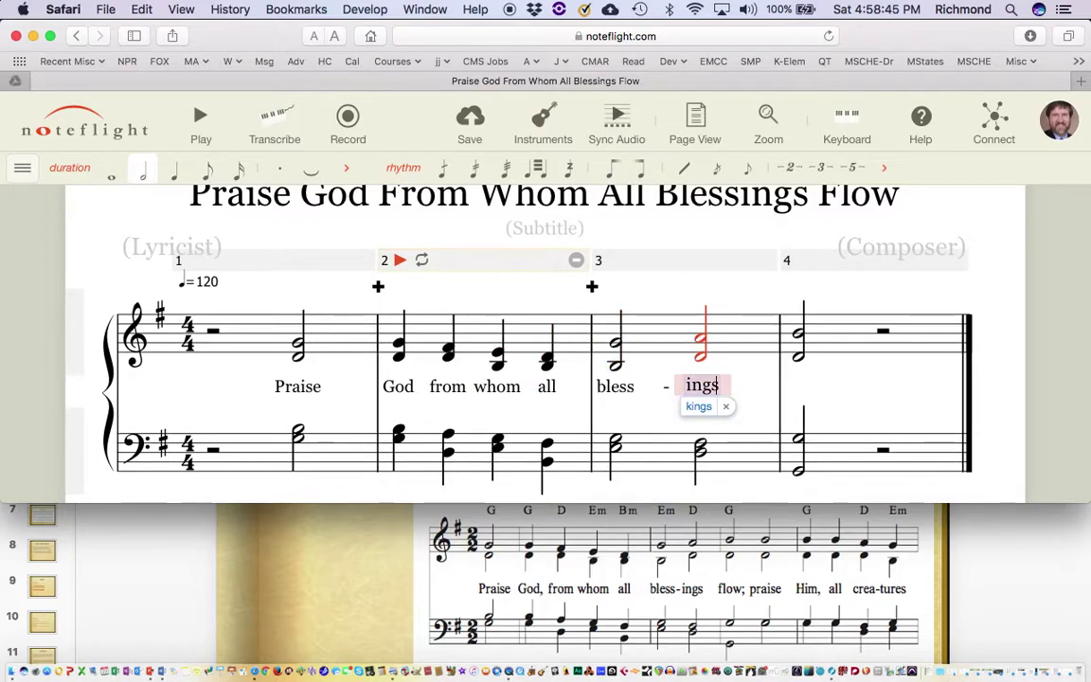
{"action": "key", "text": "space"}
{"action": "type", "text": "fl"}
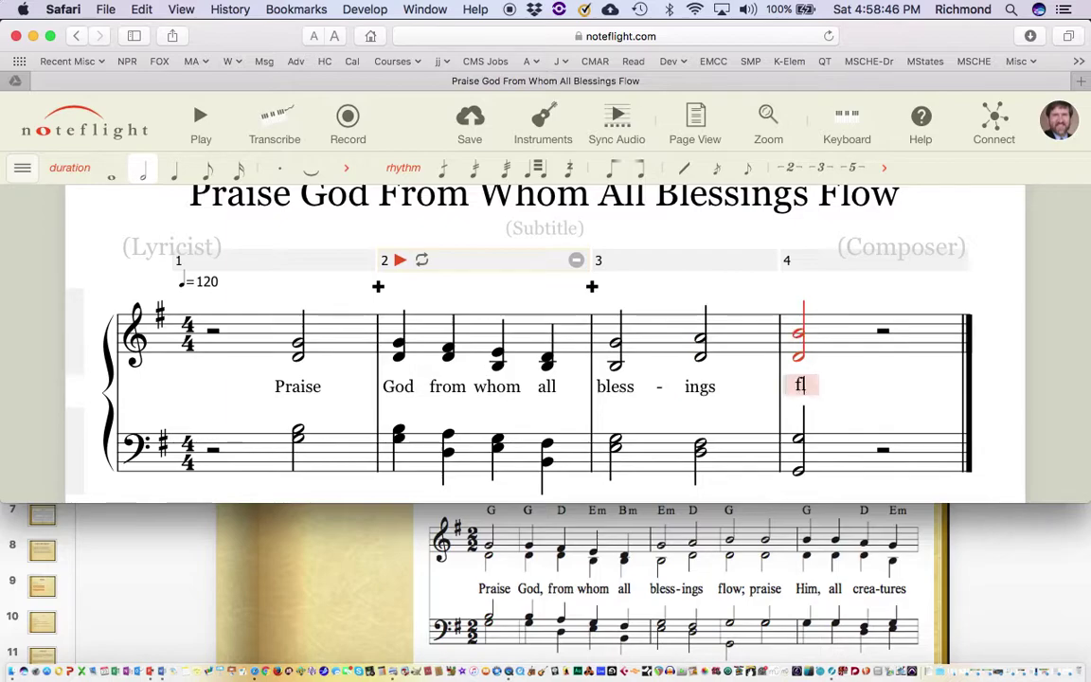
{"action": "type", "text": "ow;"}
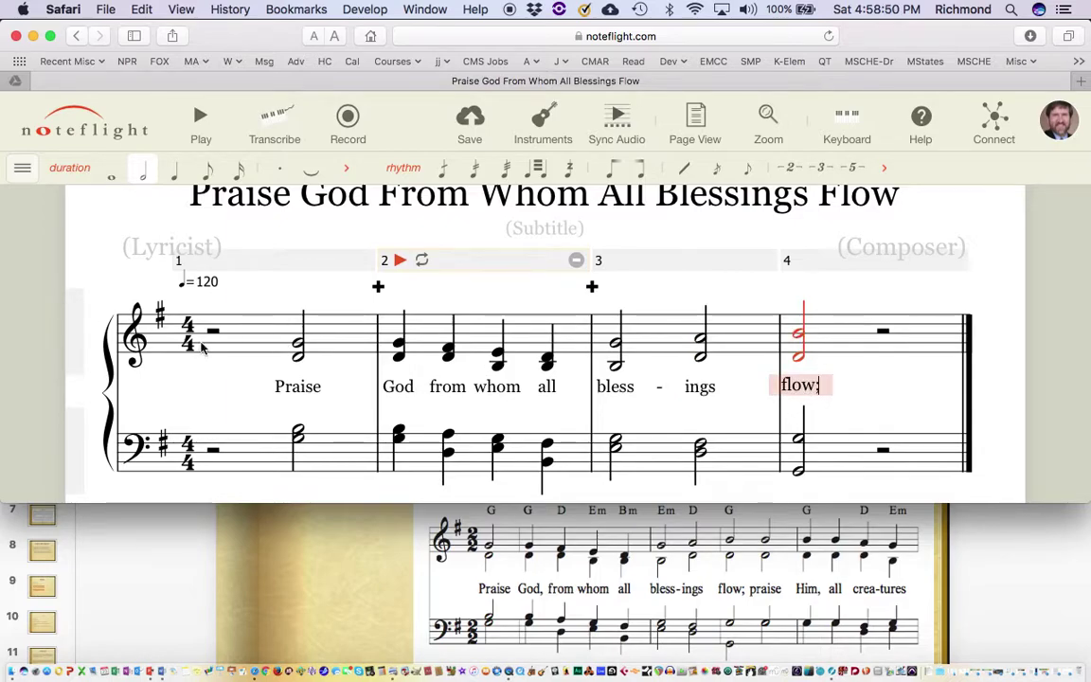
{"action": "left_click", "coordinate": [234, 405]}
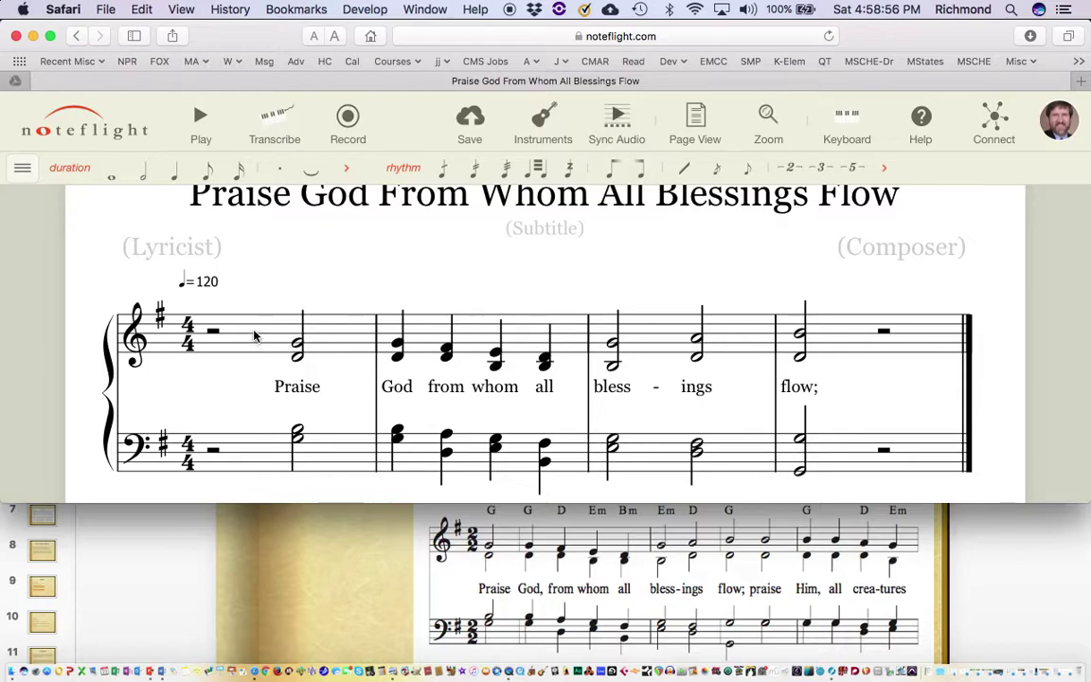
Select measure 1 on both staves and play the score from there
{"action": "left_click", "coordinate": [294, 353]}
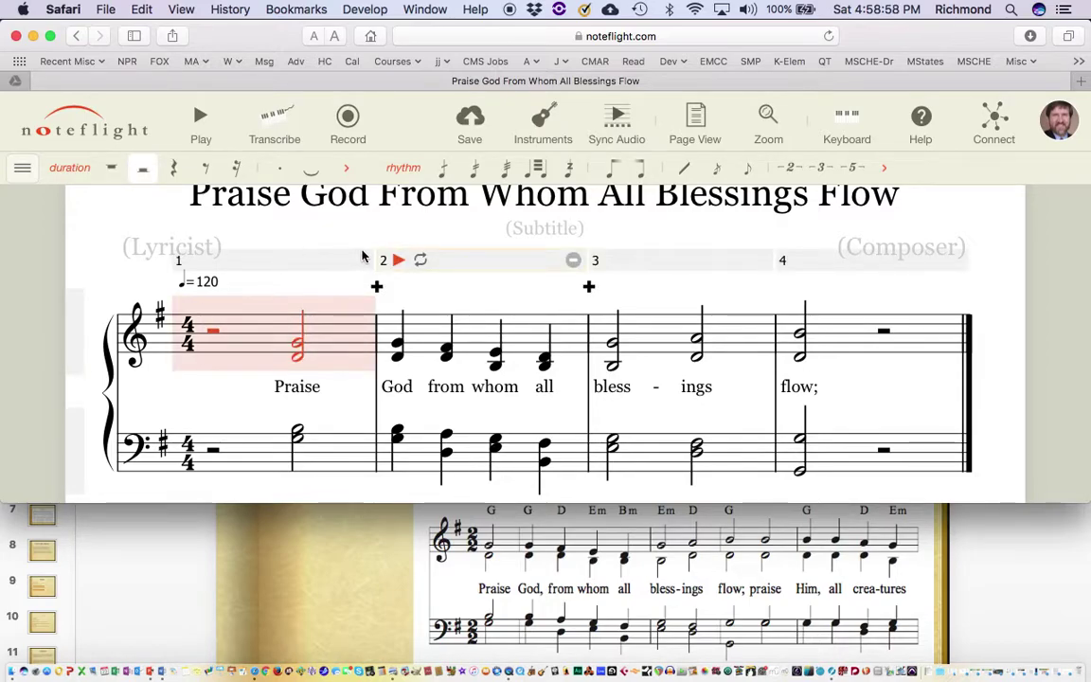
{"action": "left_click", "coordinate": [302, 264]}
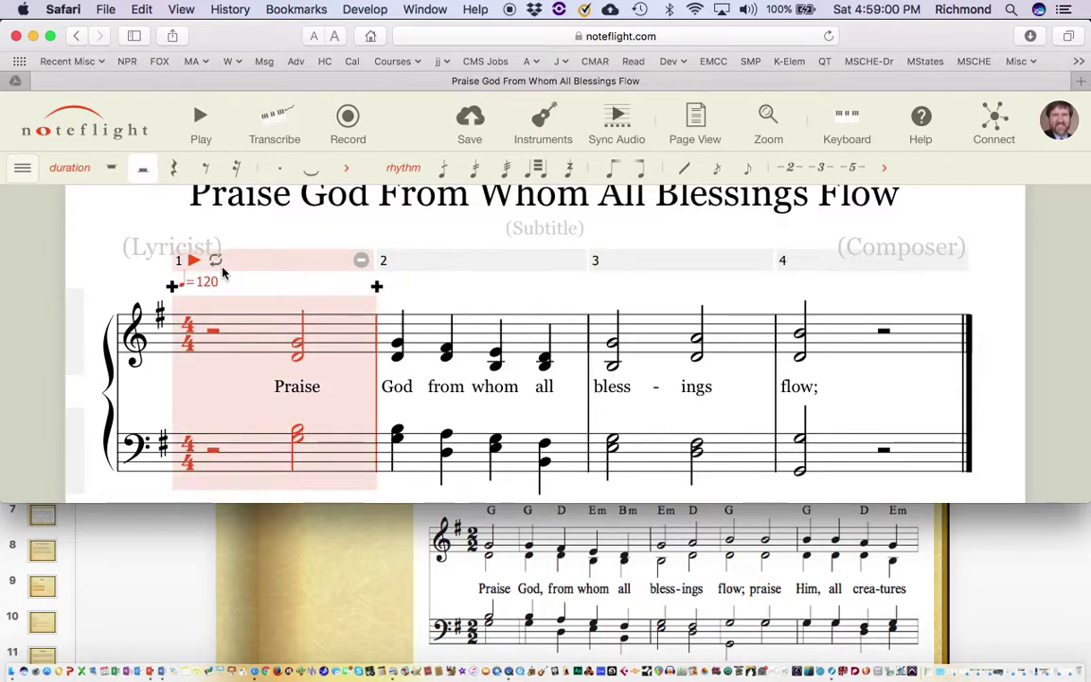
{"action": "left_click", "coordinate": [191, 259]}
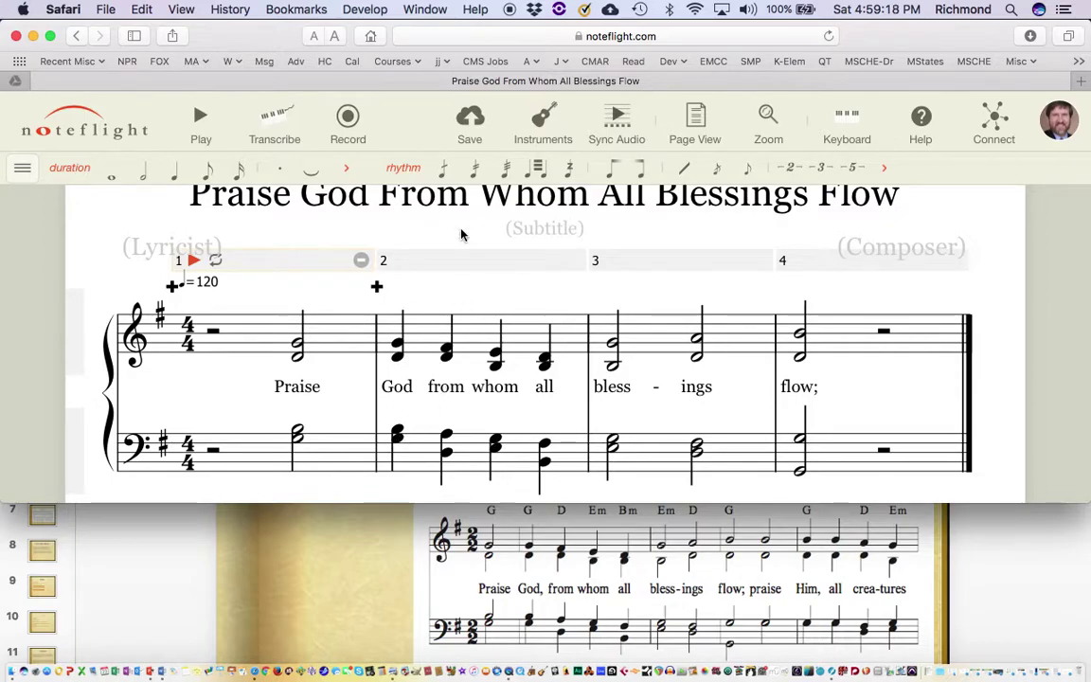
Save the score and reopen "Praise God From Whom All Blessings Flow" from the list of your scores
{"action": "left_click", "coordinate": [472, 121]}
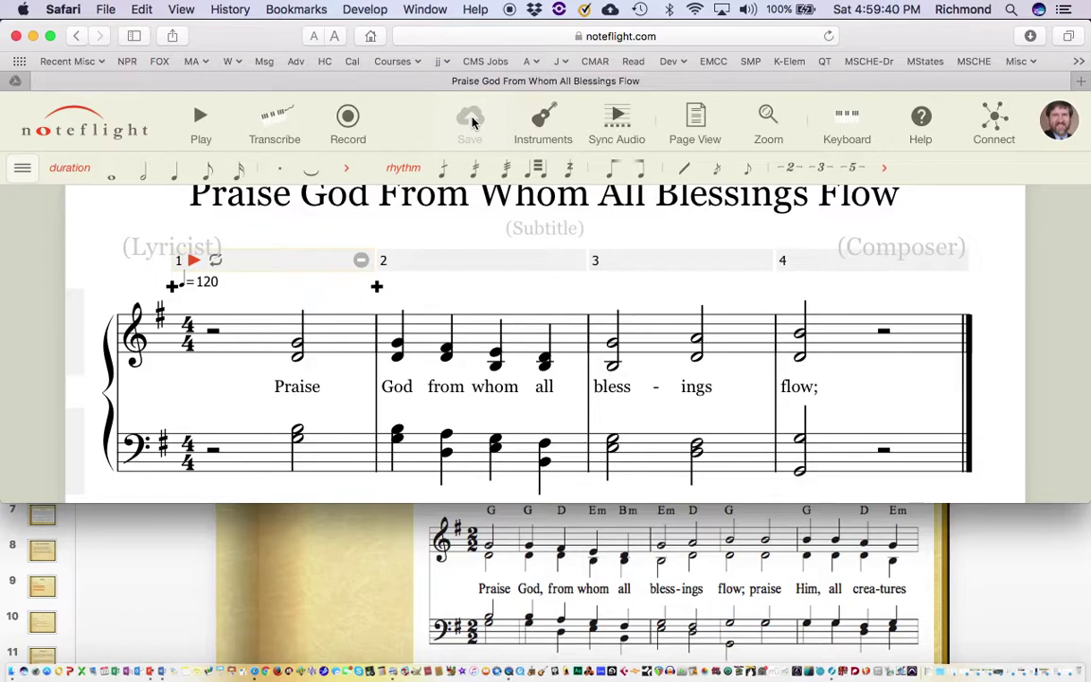
{"action": "left_click", "coordinate": [76, 128]}
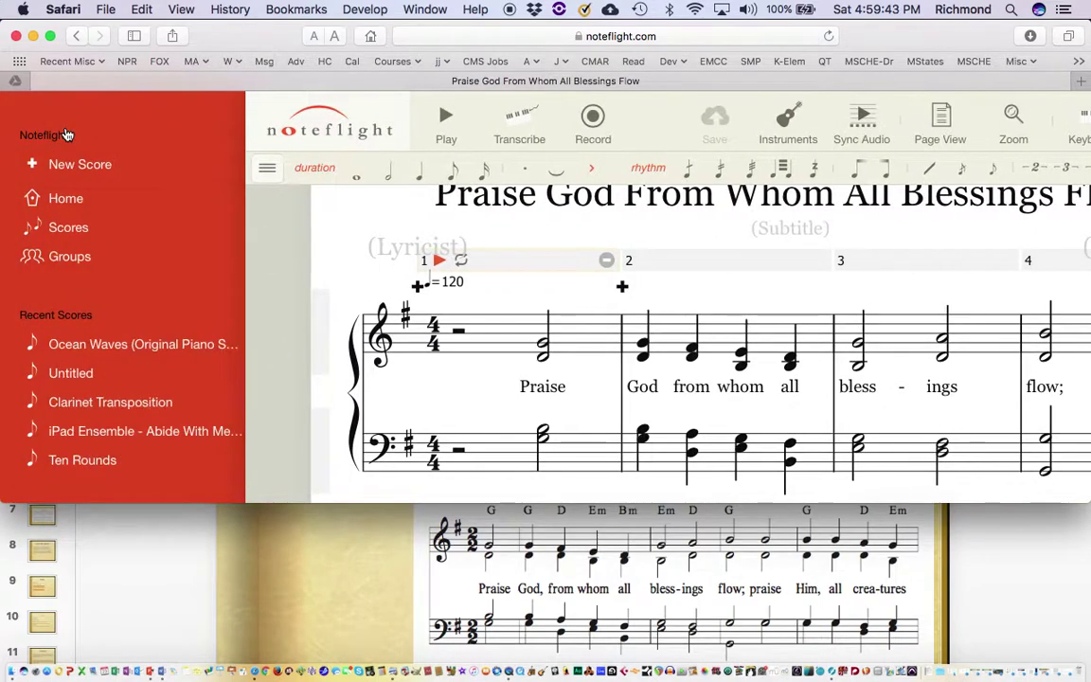
{"action": "left_click", "coordinate": [69, 207]}
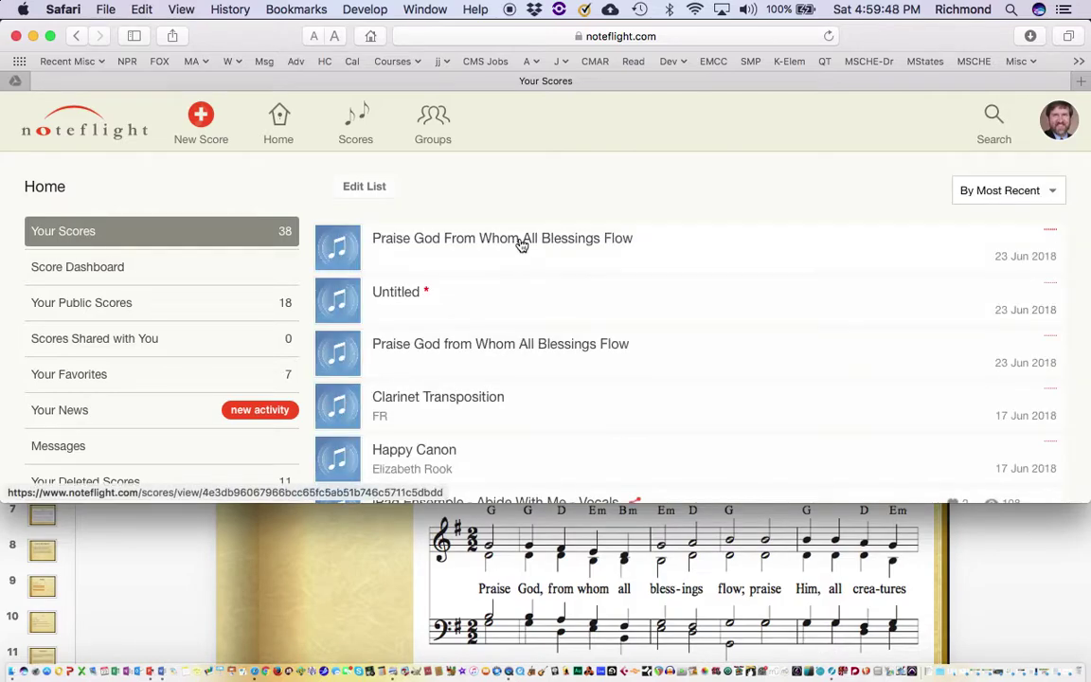
{"action": "left_click", "coordinate": [520, 244]}
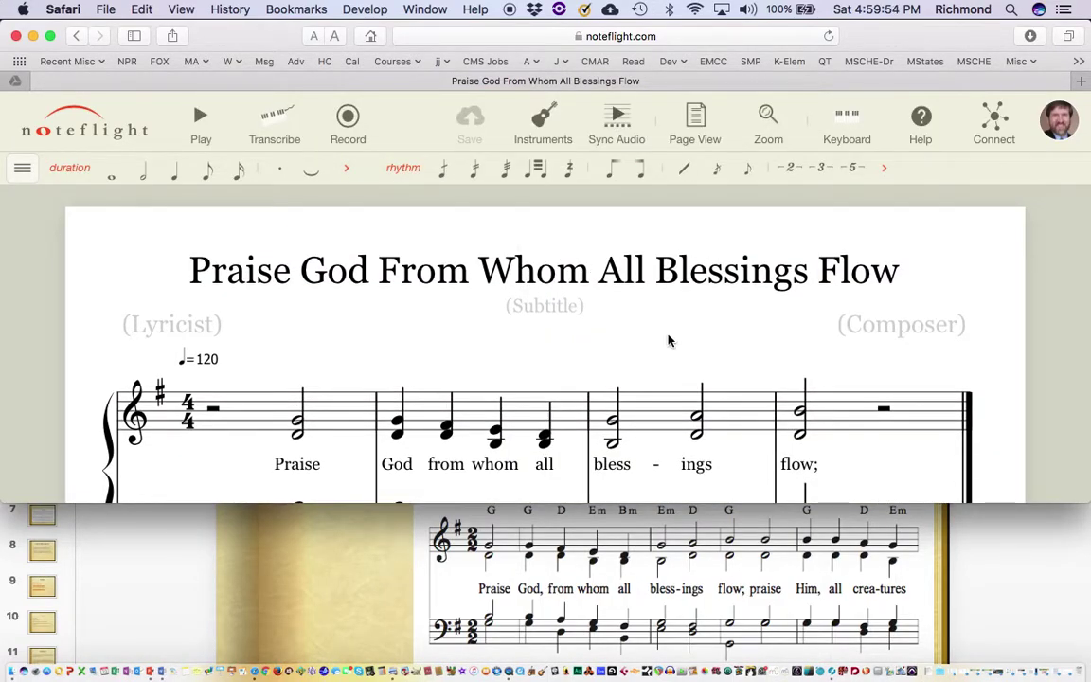
{"action": "scroll", "coordinate": [647, 341], "scroll_direction": "down", "scroll_amount": 3}
{"action": "scroll", "coordinate": [646, 341], "scroll_direction": "up", "scroll_amount": 1}
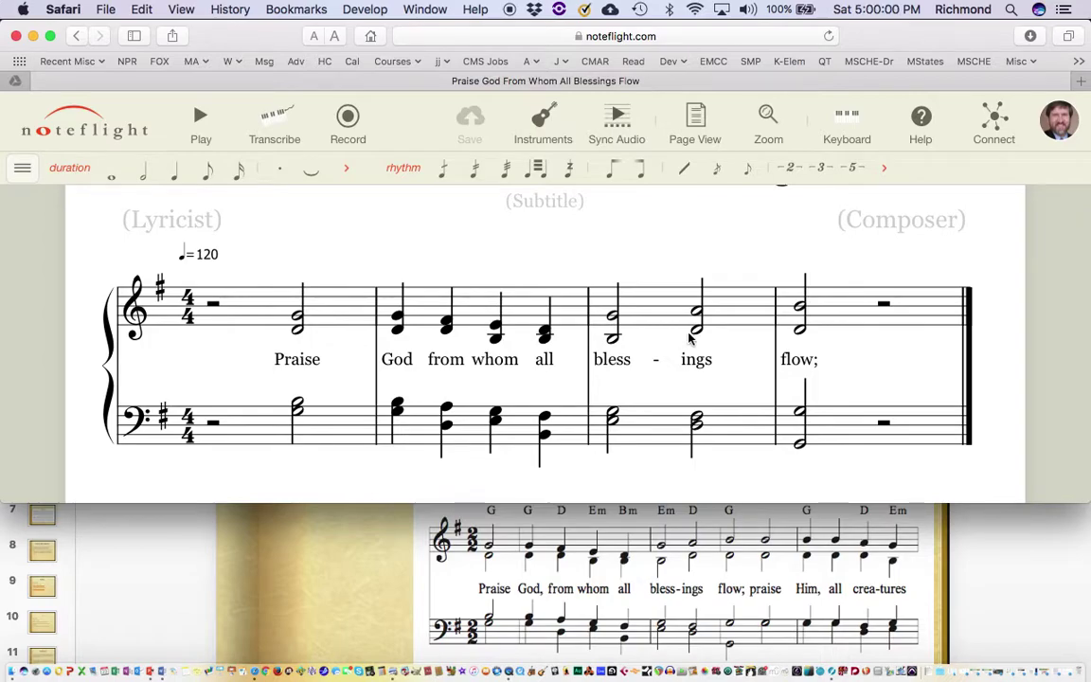
{"action": "scroll", "coordinate": [906, 358], "scroll_direction": "down", "scroll_amount": 2}
{"action": "scroll", "coordinate": [906, 357], "scroll_direction": "up", "scroll_amount": 2}
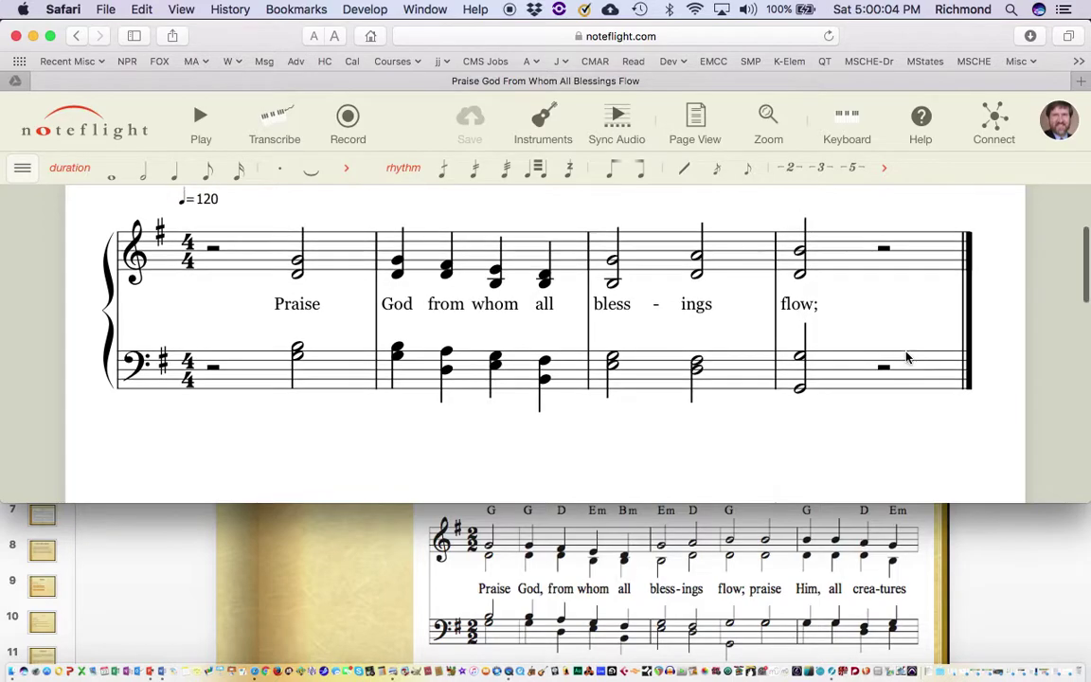
{"action": "scroll", "coordinate": [906, 358], "scroll_direction": "down", "scroll_amount": 2}
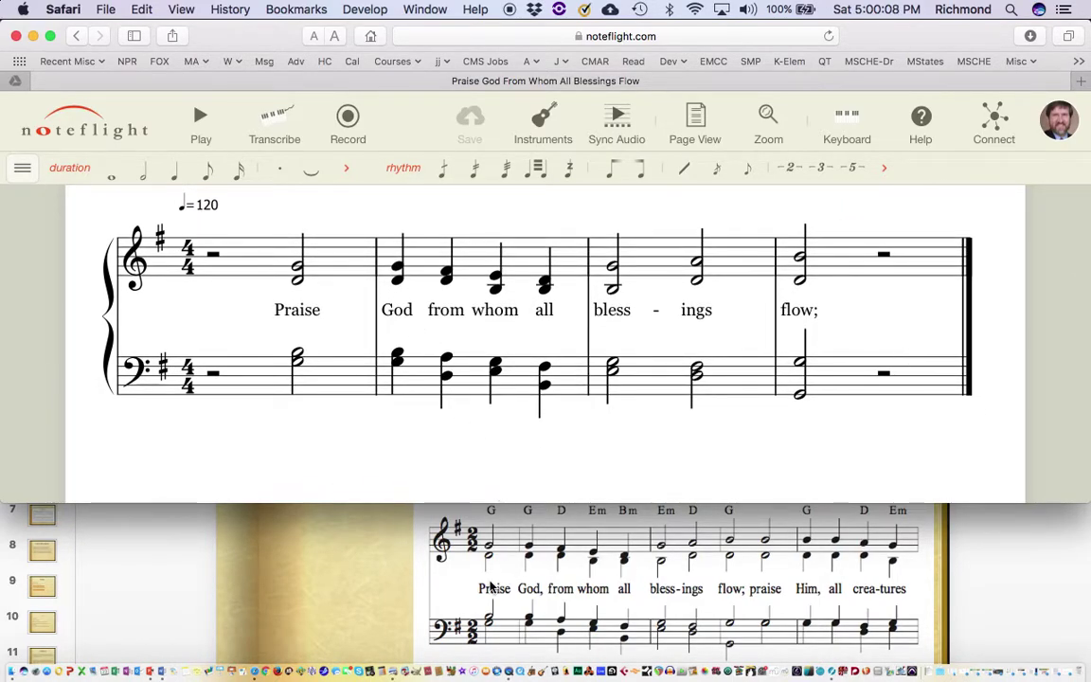
Switch to the PowerPoint presentation and move its window up and to the right to show the complete hymn slide
{"action": "left_click", "coordinate": [387, 582]}
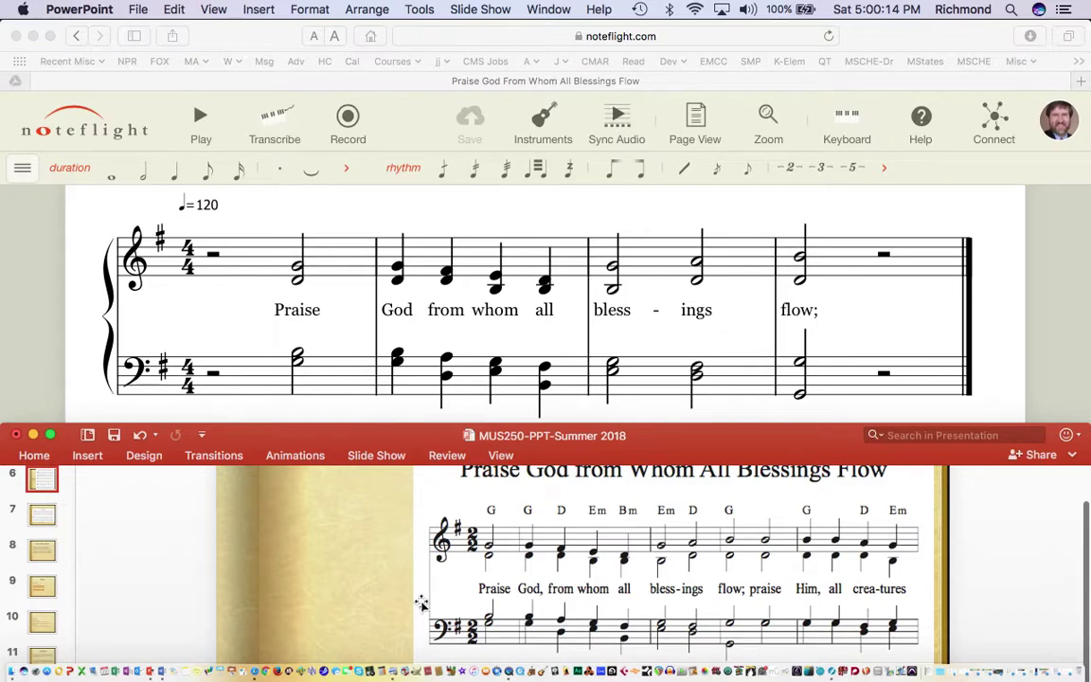
{"action": "left_click_drag", "start_coordinate": [781, 447], "coordinate": [783, 104]}
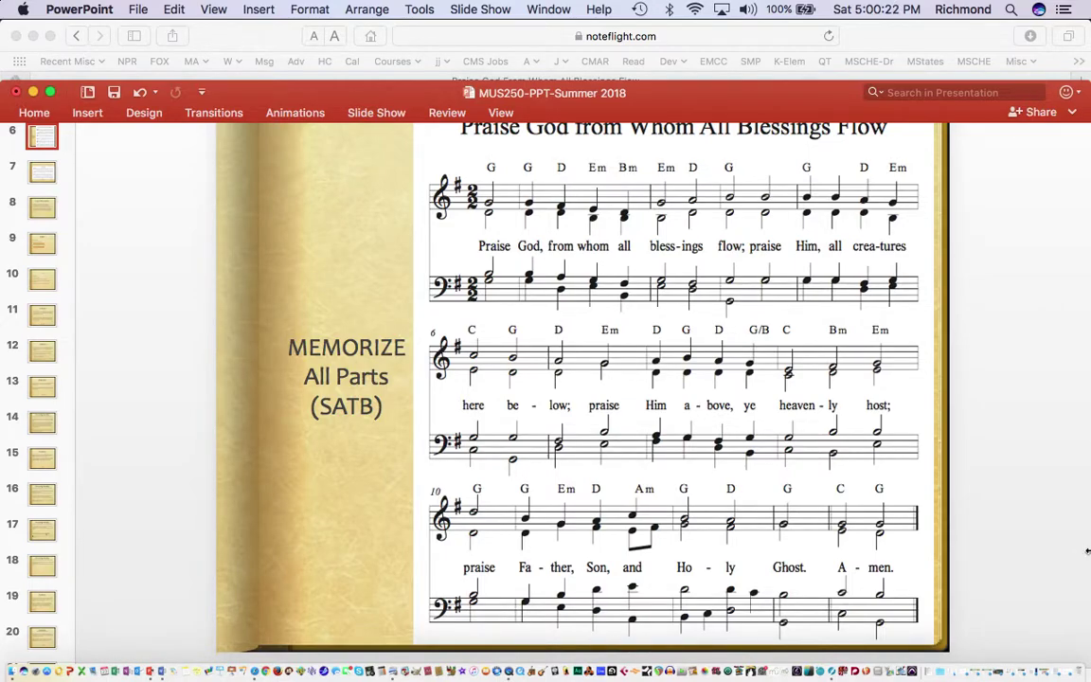
{"action": "scroll", "coordinate": [1029, 467], "scroll_direction": "up", "scroll_amount": 1}
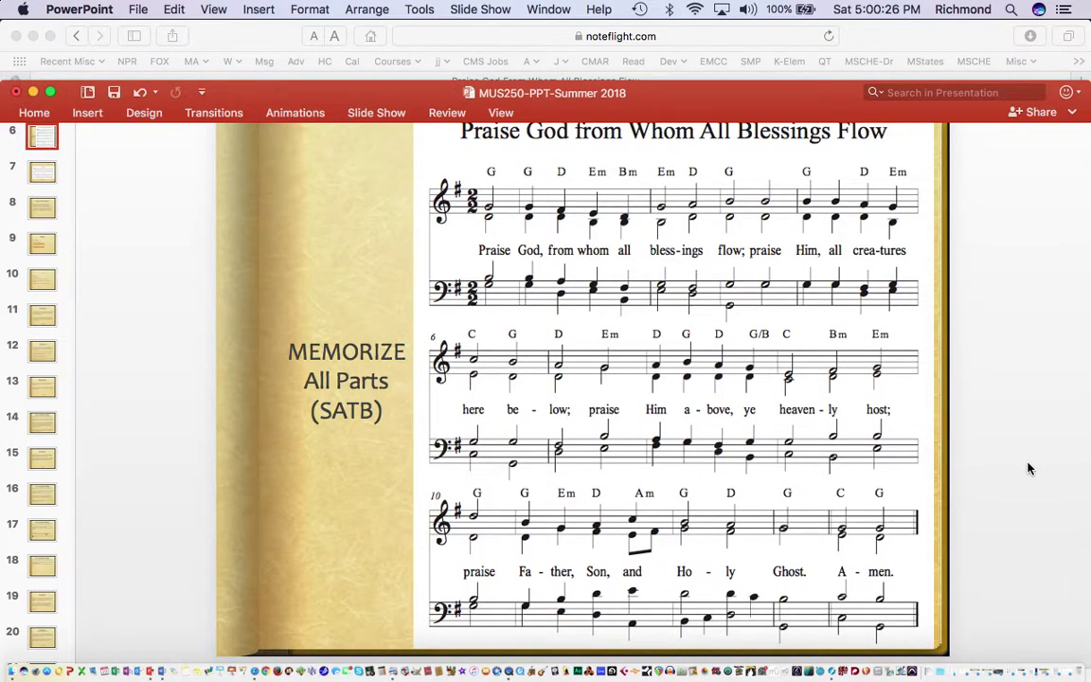
{"action": "left_click_drag", "start_coordinate": [260, 28], "coordinate": [421, 24]}
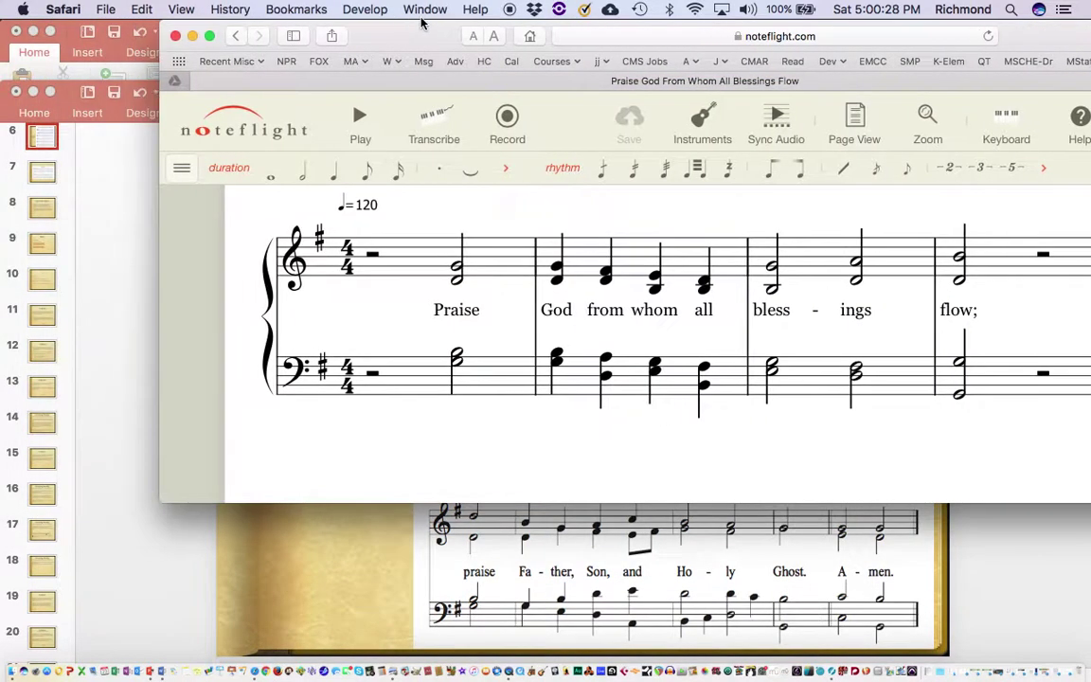
{"action": "left_click", "coordinate": [113, 171]}
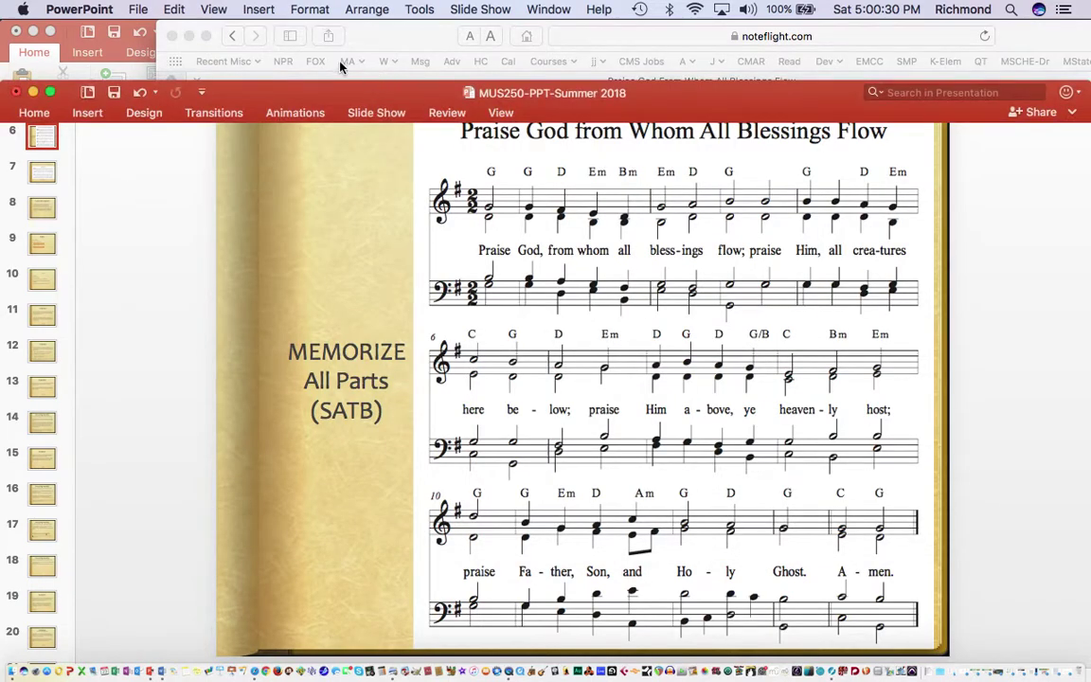
{"action": "left_click_drag", "start_coordinate": [345, 92], "coordinate": [492, 96]}
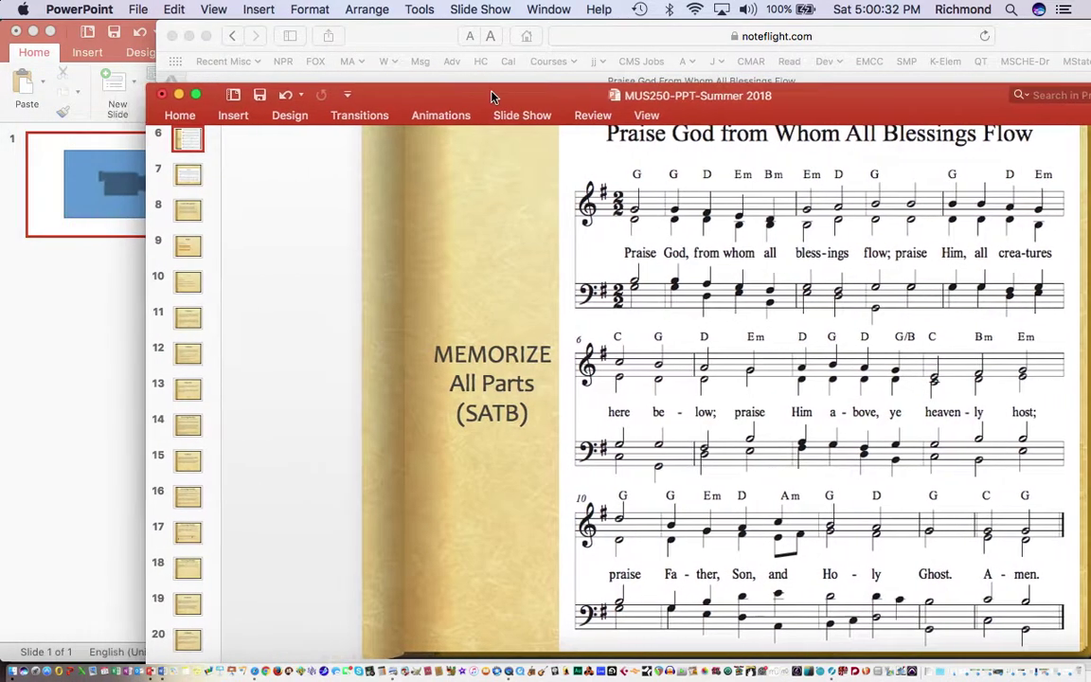
Switch back to the Noteflight browser window and resize it to fill the left half of the screen beside the slide
{"action": "left_click", "coordinate": [436, 38]}
{"action": "left_click_drag", "start_coordinate": [1005, 36], "coordinate": [855, 36]}
{"action": "left_click_drag", "start_coordinate": [1085, 491], "coordinate": [556, 659]}
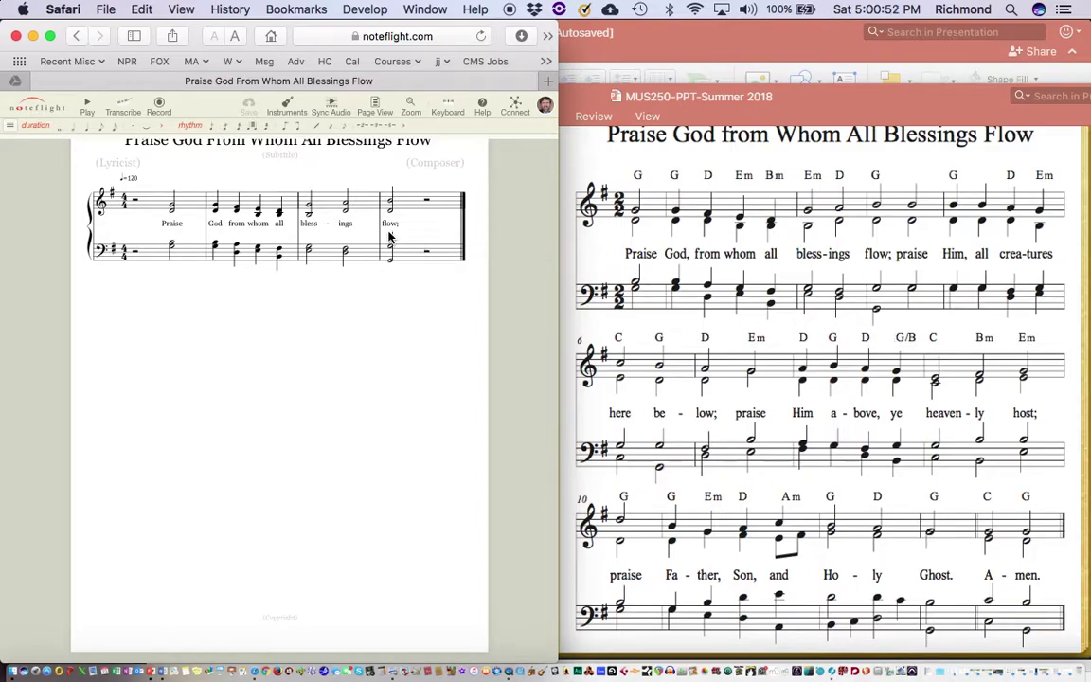
Add an empty measure after measure 4
{"action": "left_click", "coordinate": [442, 208]}
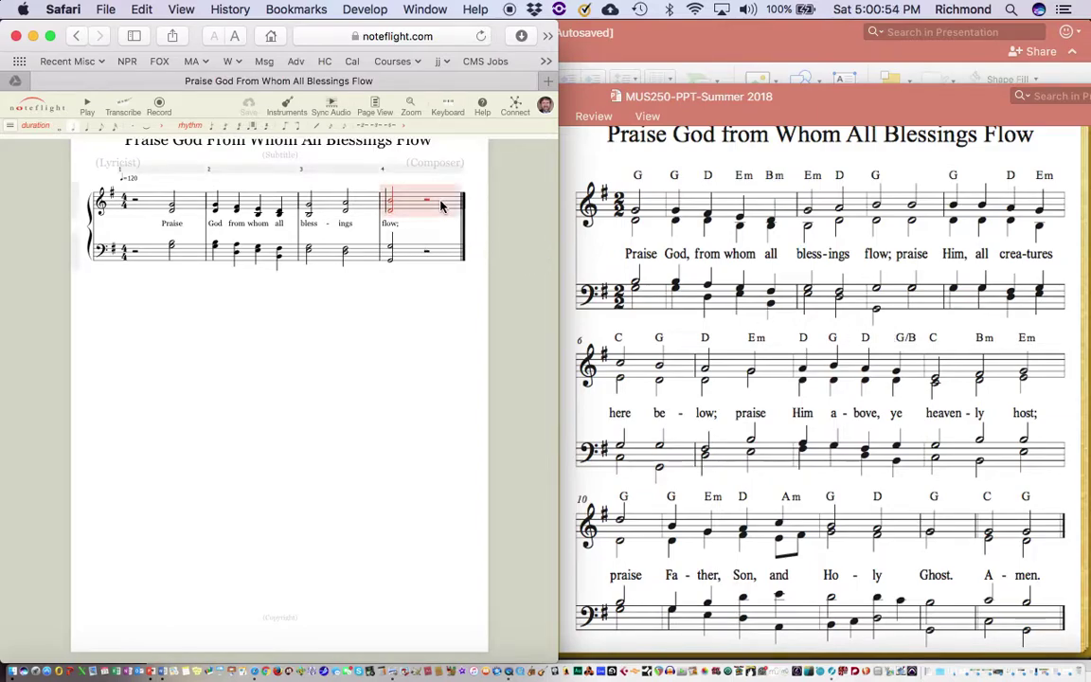
{"action": "left_click", "coordinate": [422, 177]}
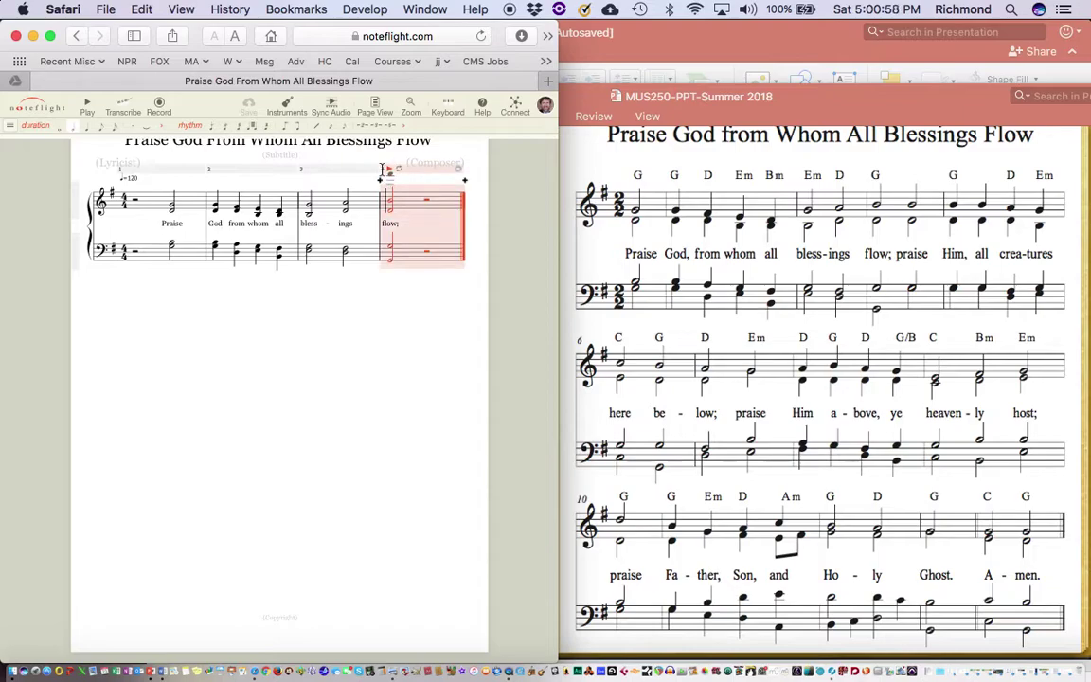
{"action": "left_click", "coordinate": [385, 168]}
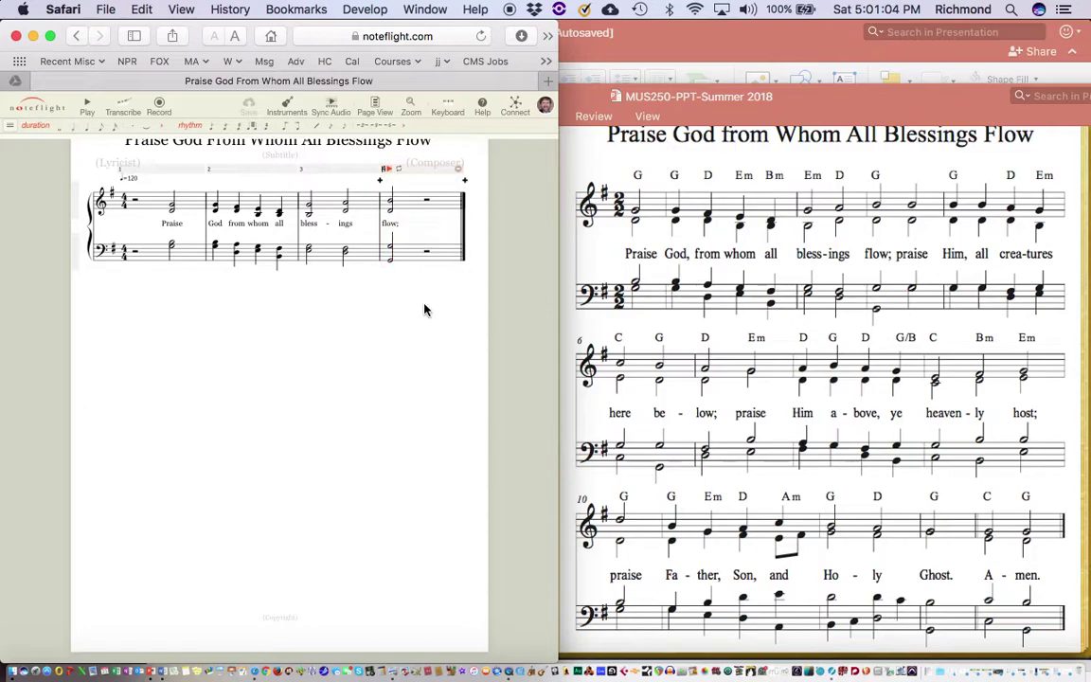
{"action": "key", "text": "super+equal"}
{"action": "key", "text": "super+equal"}
{"action": "key", "text": "super+equal"}
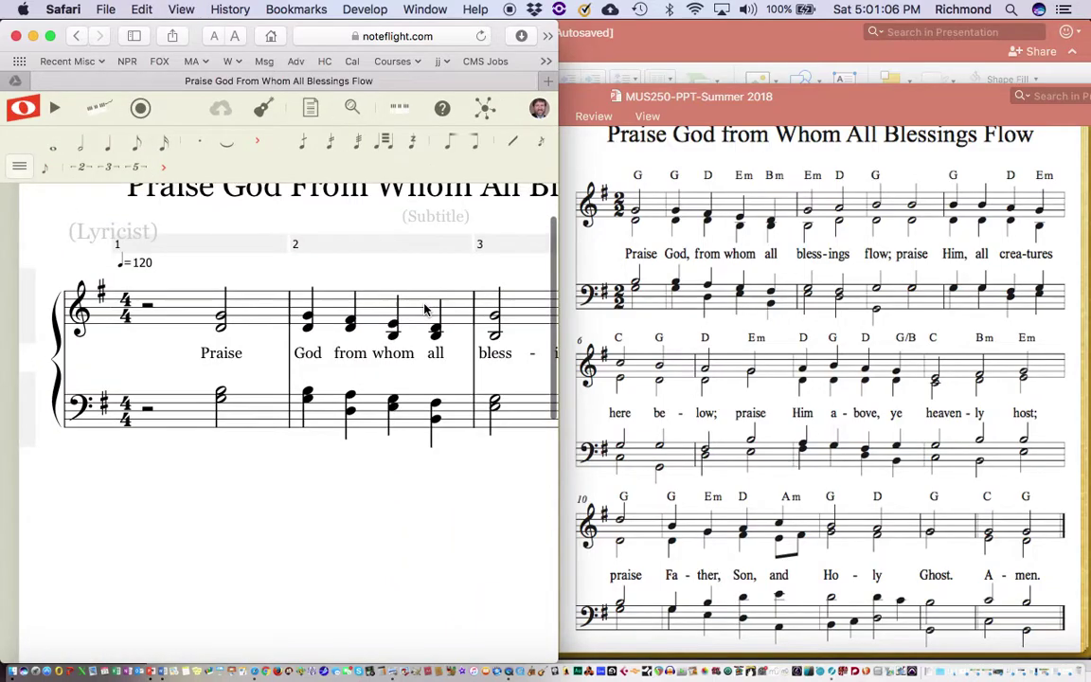
{"action": "scroll", "coordinate": [434, 288], "scroll_direction": "right", "scroll_amount": 5}
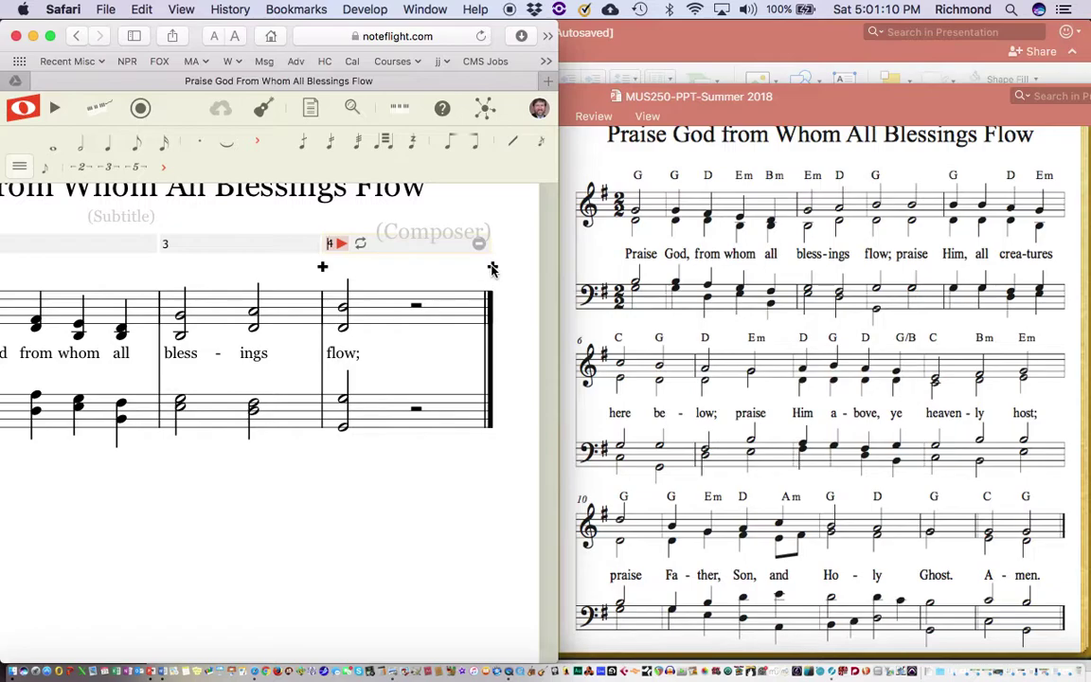
{"action": "left_click", "coordinate": [491, 269]}
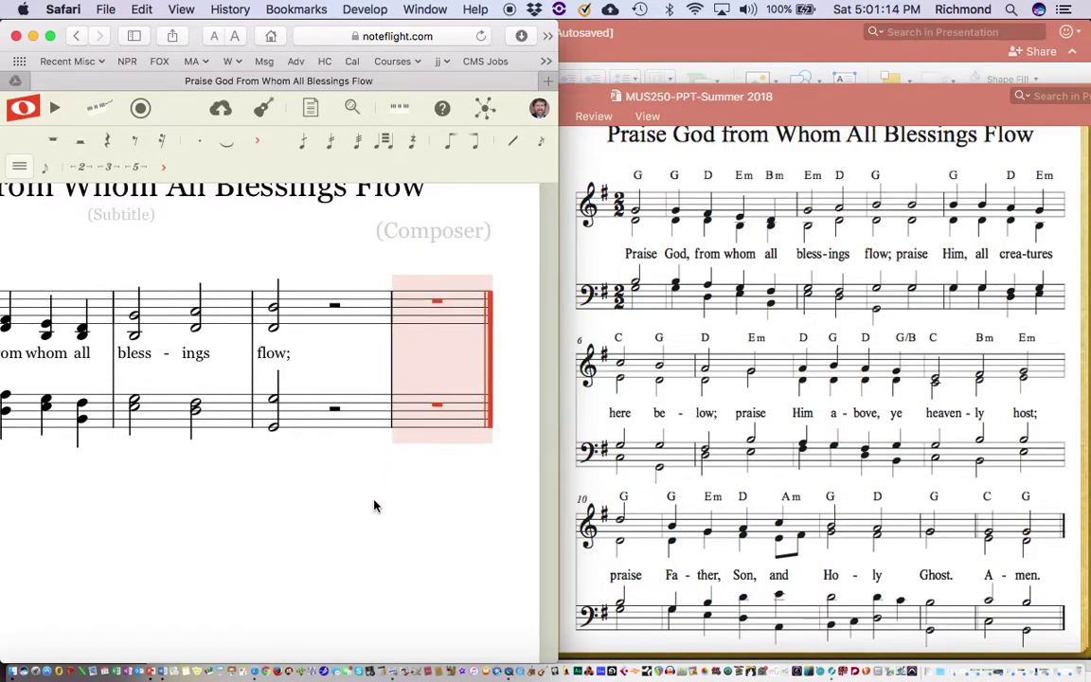
{"action": "left_click", "coordinate": [393, 364]}
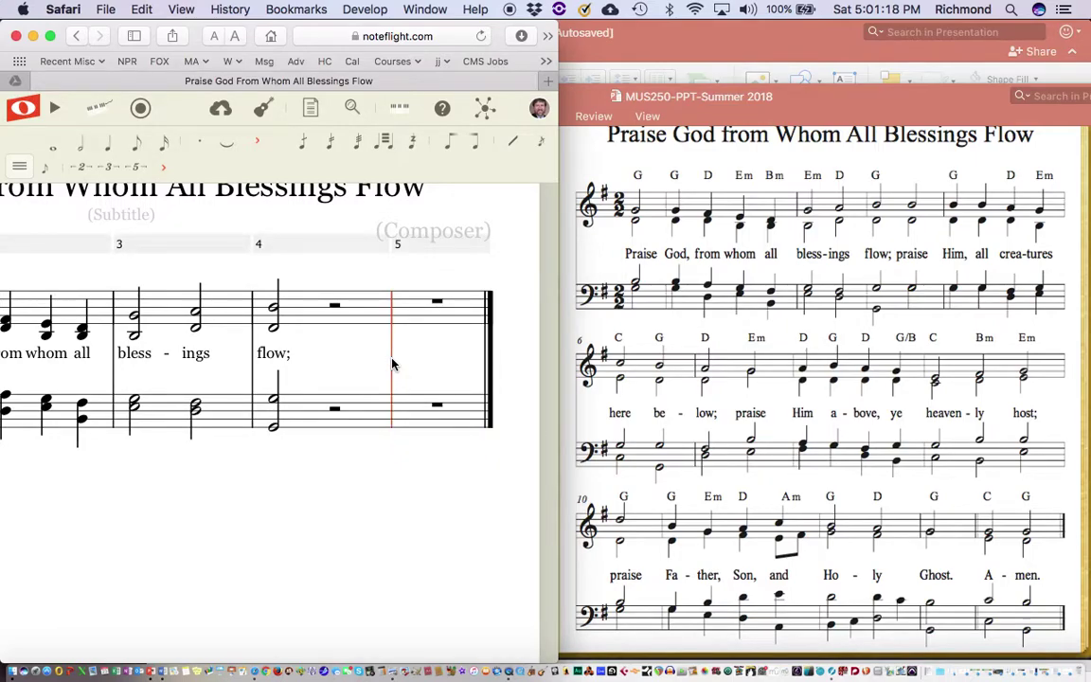
Copy measures 1 through 4 from both the treble and bass staves
{"action": "key", "text": "Escape"}
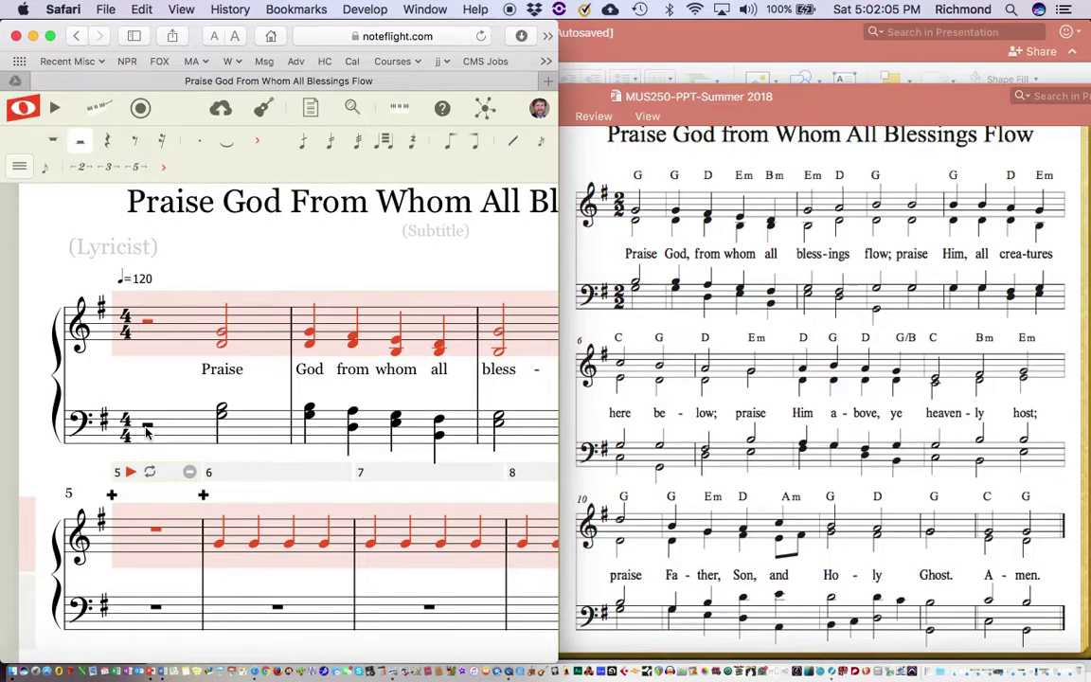
{"action": "key", "text": "Escape"}
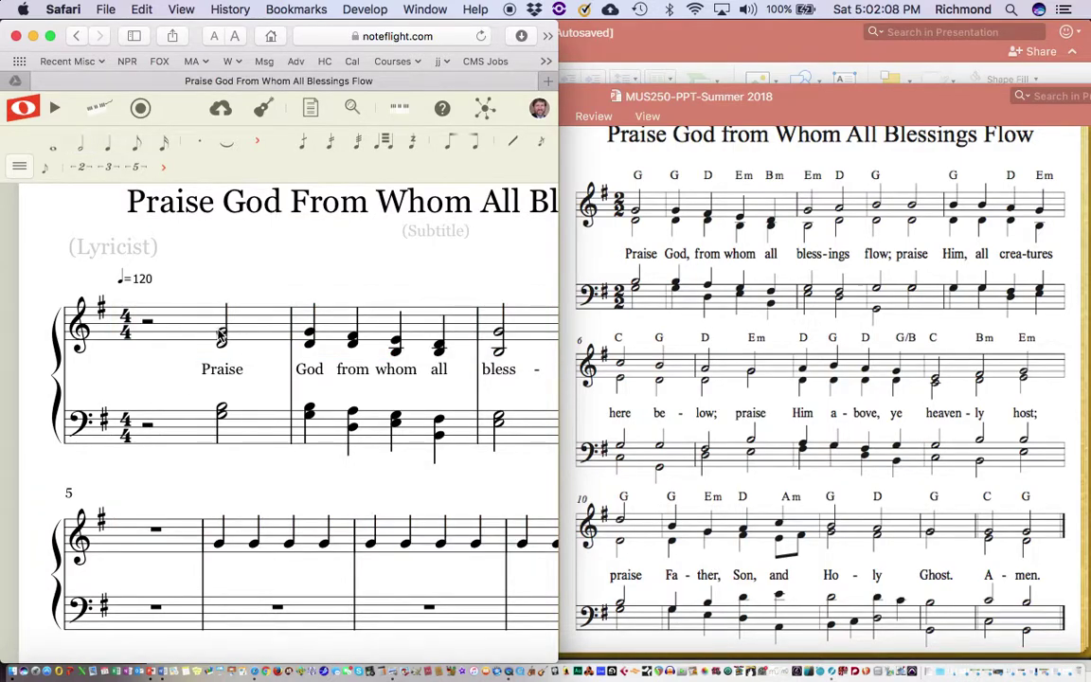
{"action": "left_click", "coordinate": [287, 331]}
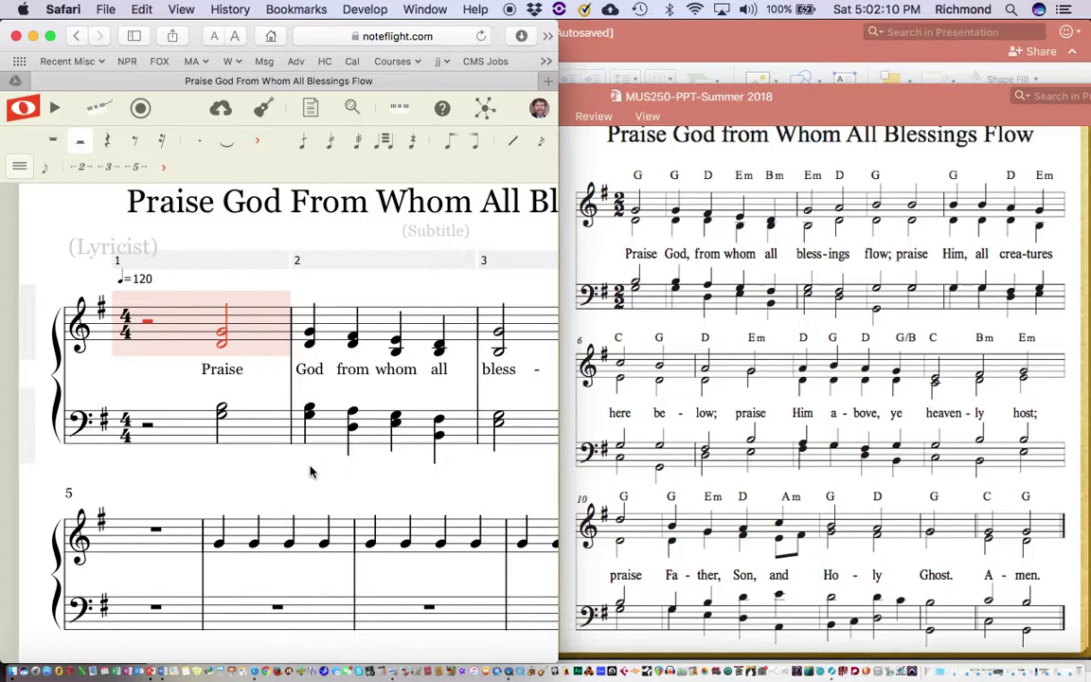
{"action": "scroll", "coordinate": [311, 472], "scroll_direction": "right", "scroll_amount": 2}
{"action": "scroll", "coordinate": [311, 472], "scroll_direction": "right", "scroll_amount": 10}
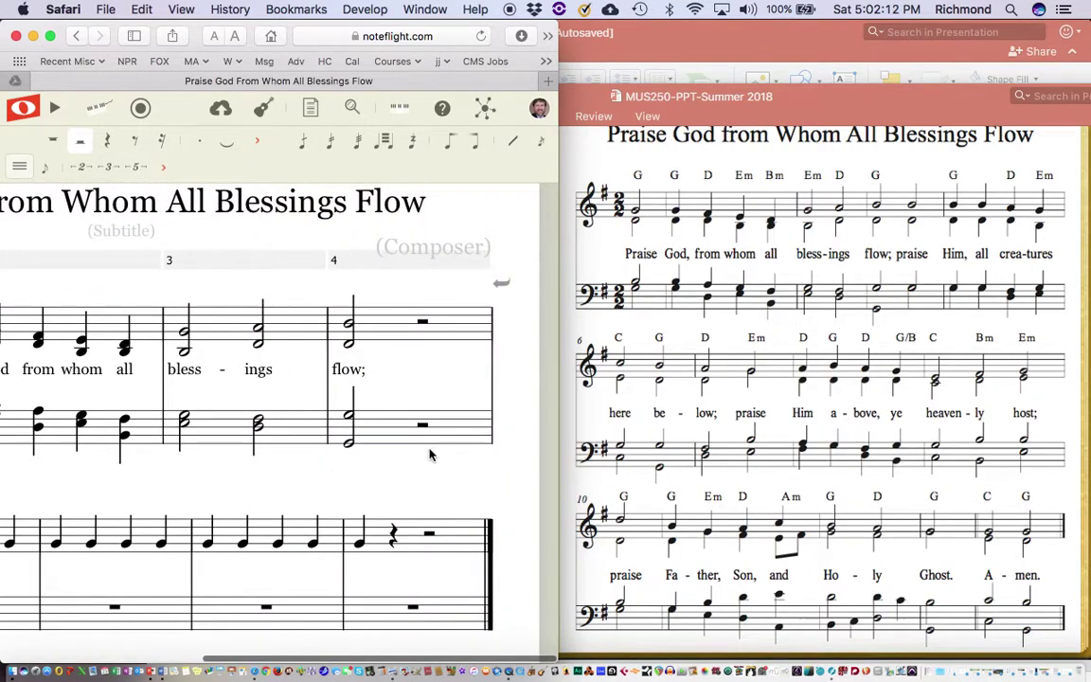
{"action": "left_click", "coordinate": [464, 437], "text": "shift"}
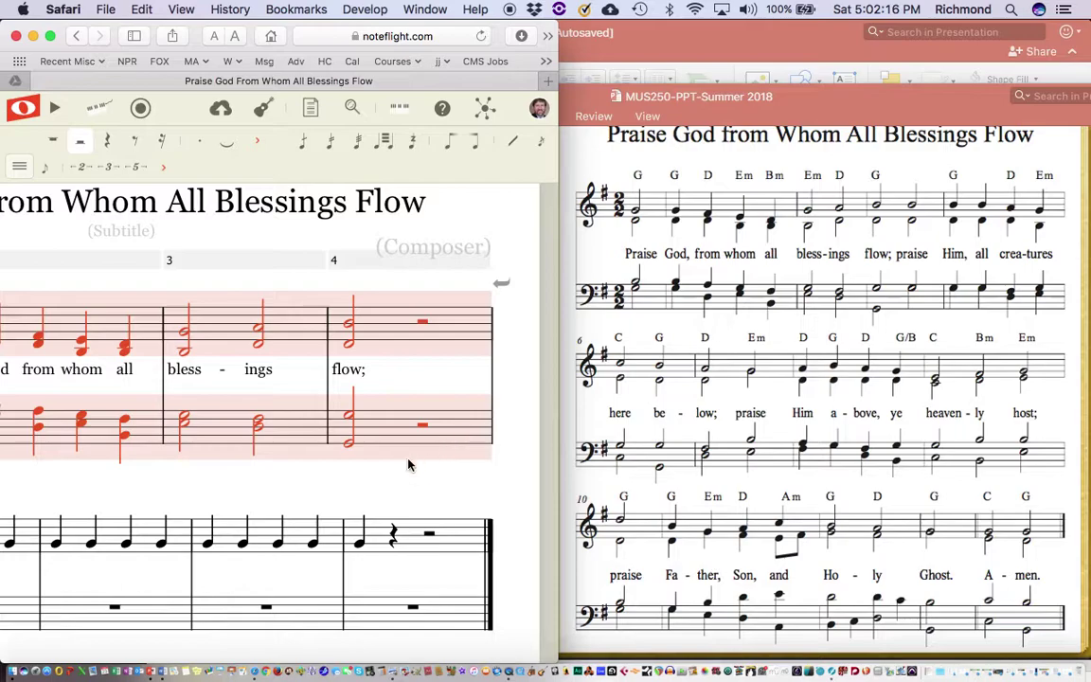
{"action": "scroll", "coordinate": [344, 487], "scroll_direction": "left", "scroll_amount": 10}
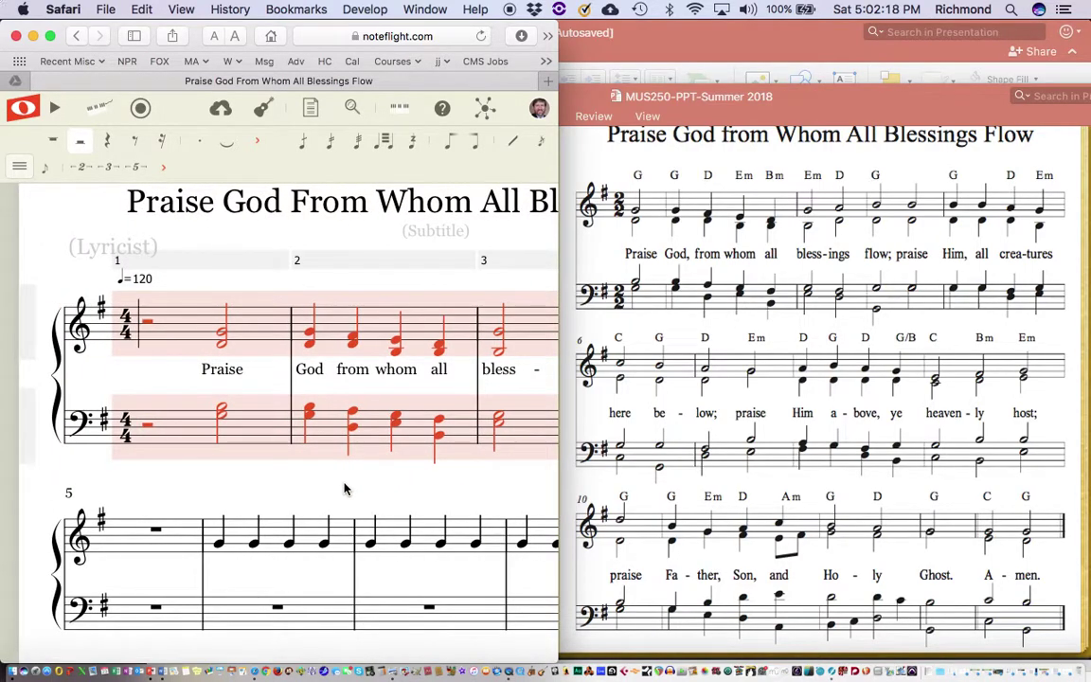
Try to paste the copied measures into measure 5 with only the treble staff selected
{"action": "left_click", "coordinate": [143, 538]}
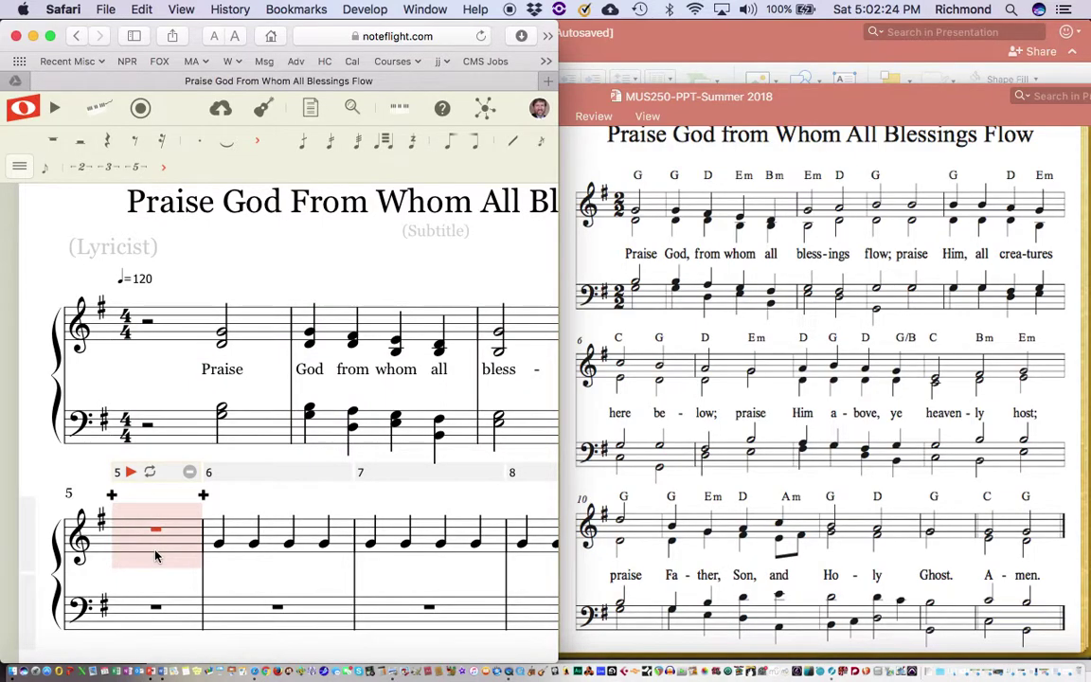
{"action": "key", "text": "super+v"}
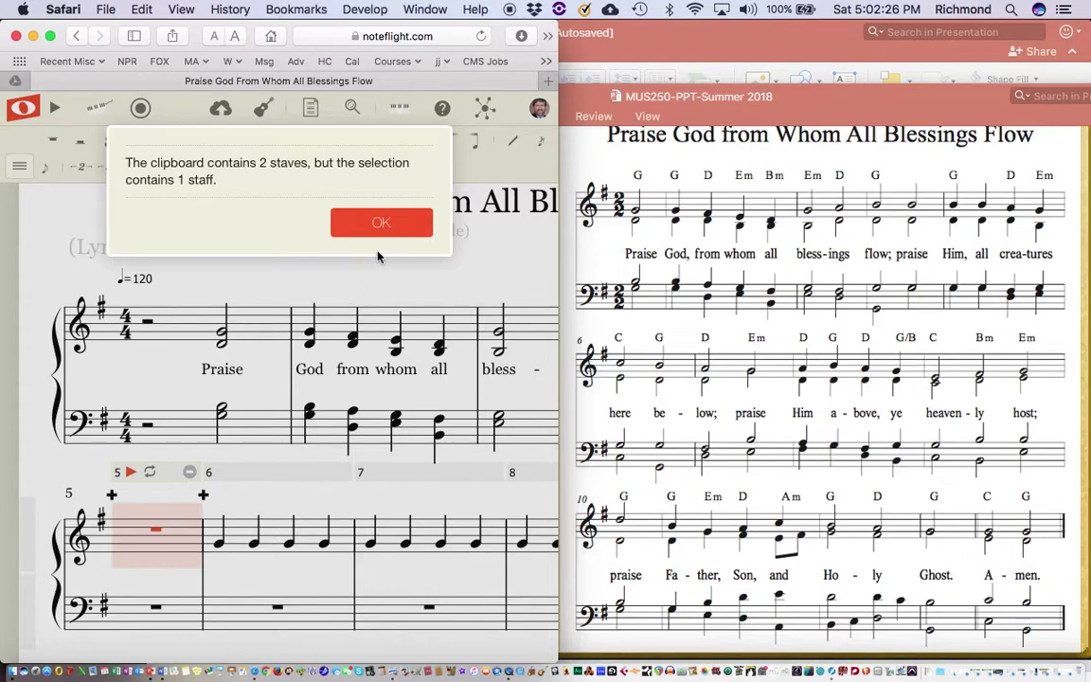
{"action": "left_click", "coordinate": [375, 223]}
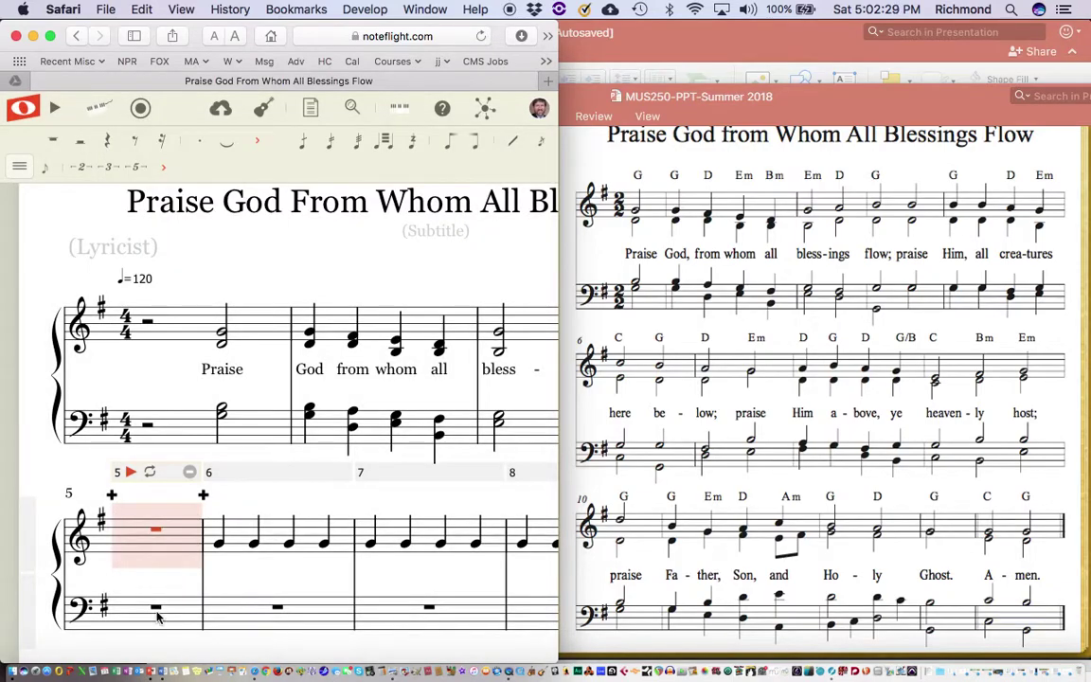
Extend the measure 5 selection to the bass staff and paste the copied four measures there
{"action": "left_click", "coordinate": [157, 616], "text": "shift"}
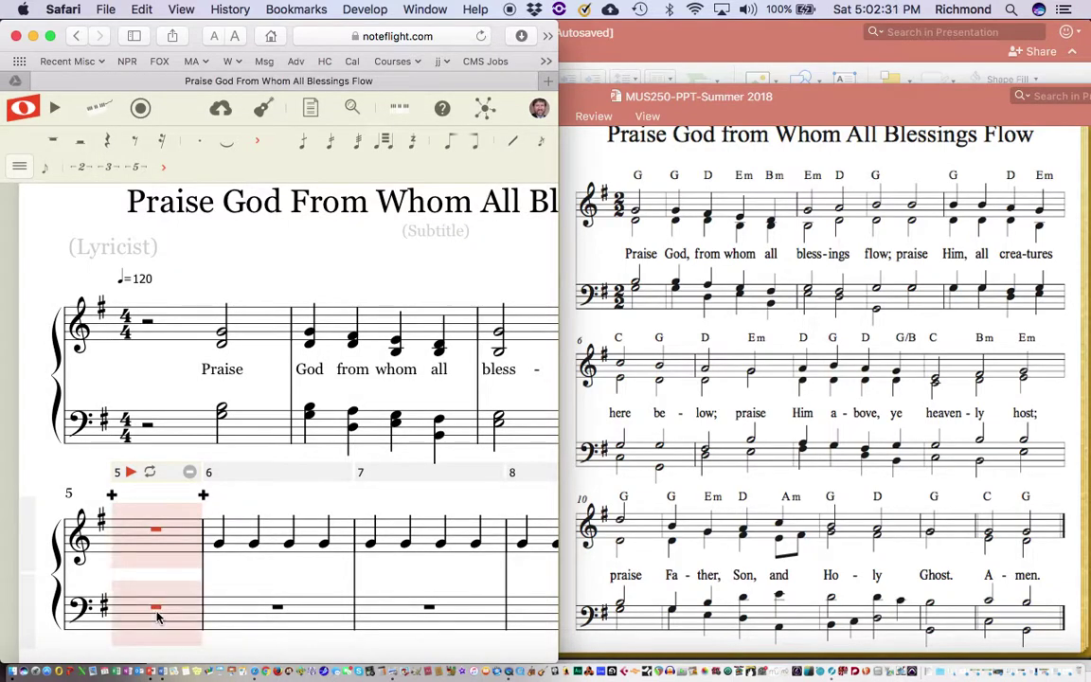
{"action": "key", "text": "super+v"}
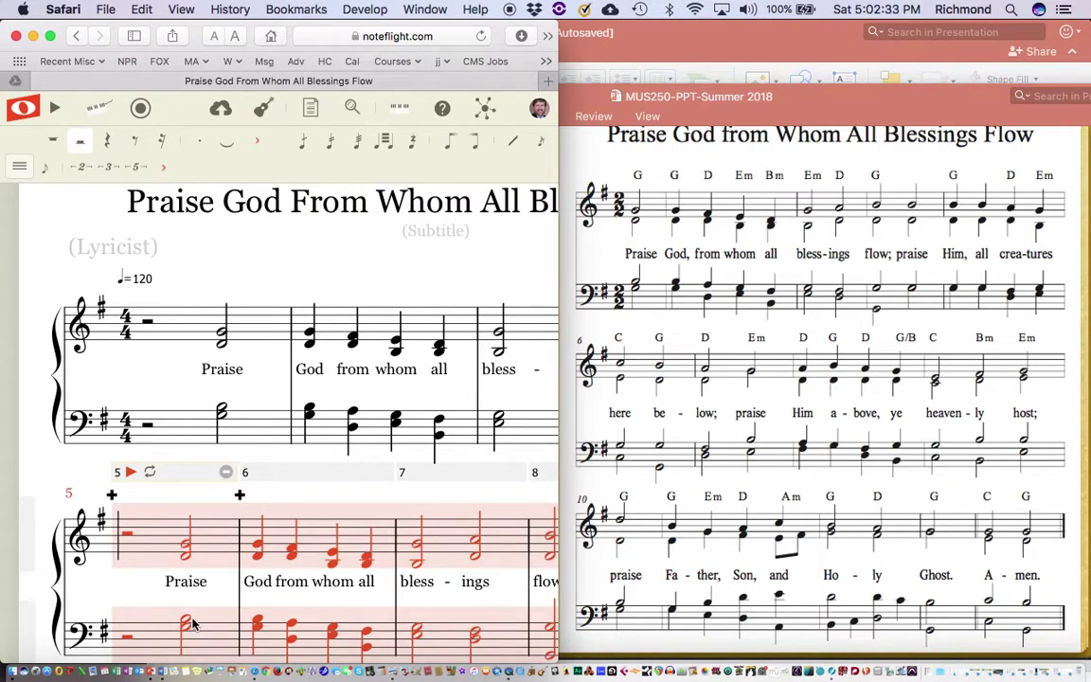
{"action": "scroll", "coordinate": [192, 624], "scroll_direction": "down", "scroll_amount": 5}
{"action": "scroll", "coordinate": [192, 624], "scroll_direction": "right", "scroll_amount": 6}
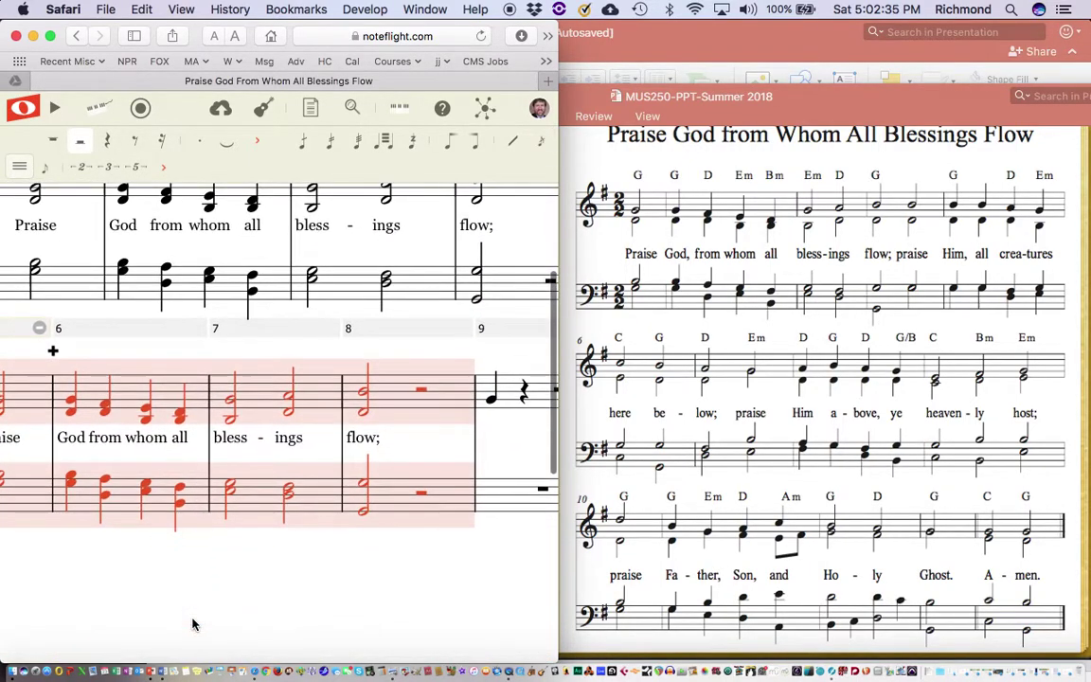
{"action": "scroll", "coordinate": [192, 624], "scroll_direction": "left", "scroll_amount": 3}
{"action": "scroll", "coordinate": [193, 624], "scroll_direction": "up", "scroll_amount": 4}
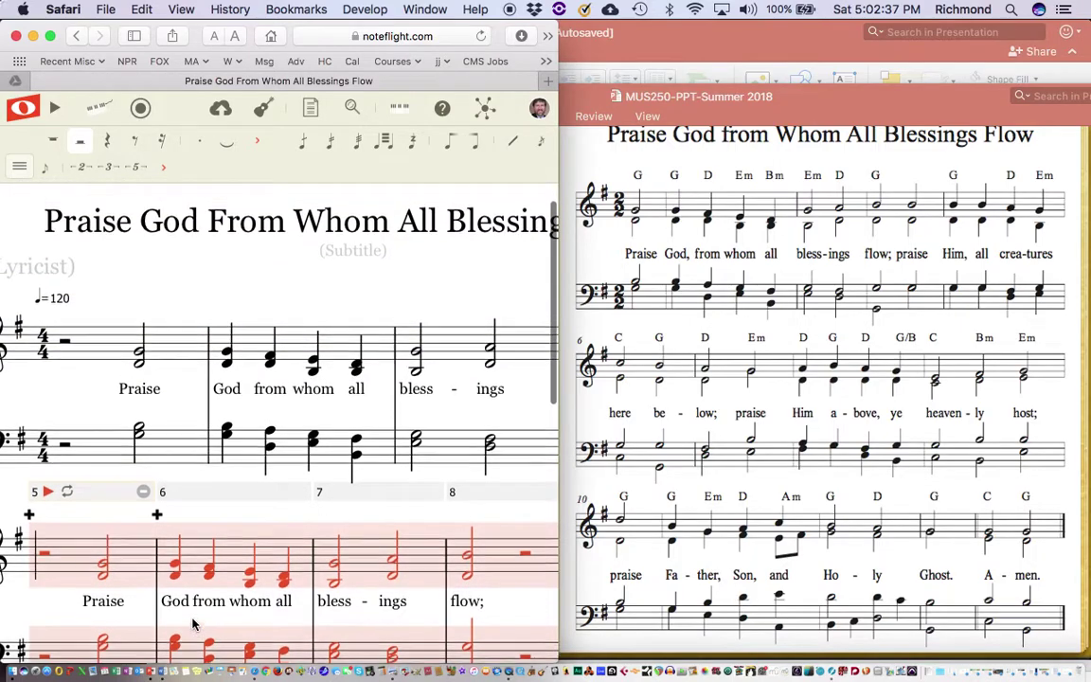
{"action": "scroll", "coordinate": [193, 624], "scroll_direction": "up", "scroll_amount": 1}
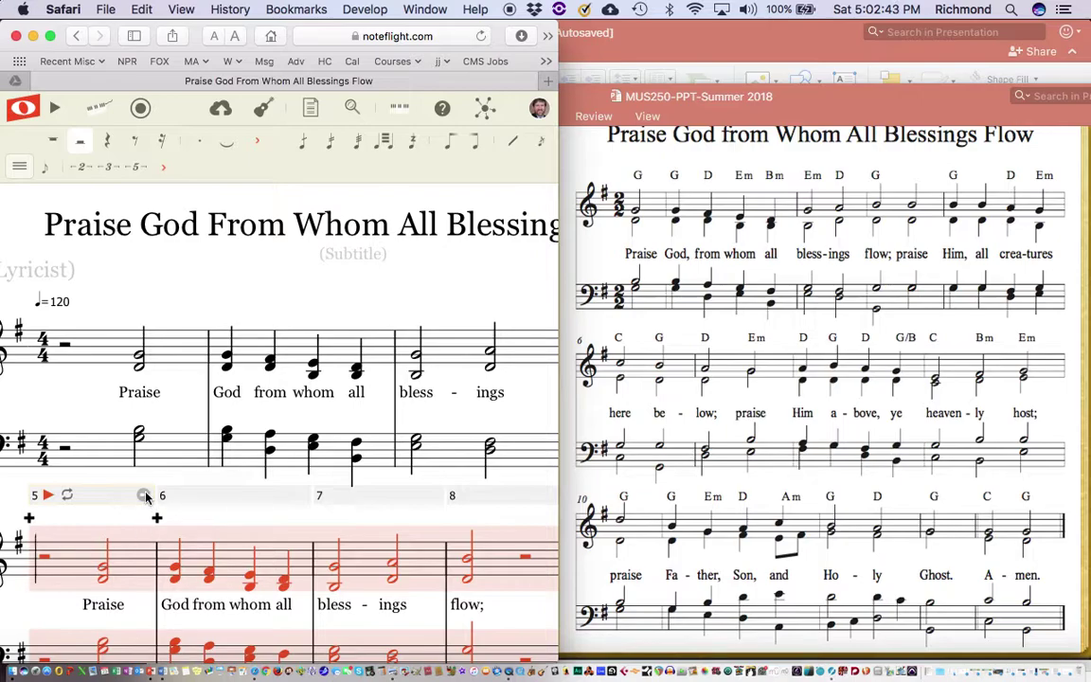
Delete the four measures following measure 5, one at a time
{"action": "left_click", "coordinate": [218, 506]}
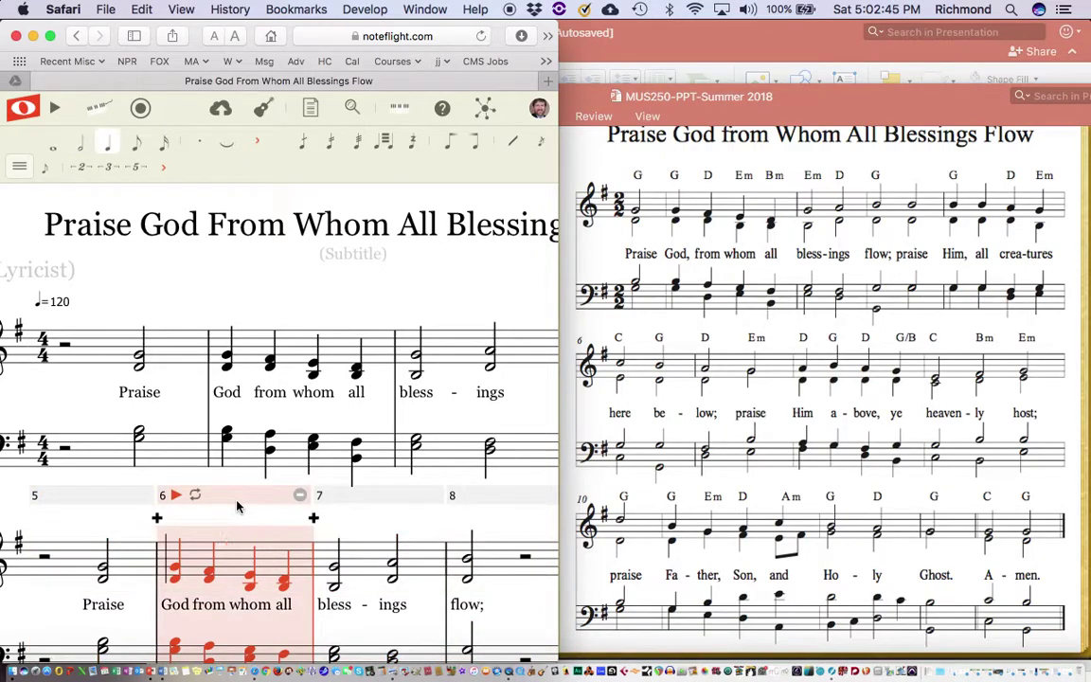
{"action": "left_click", "coordinate": [300, 495]}
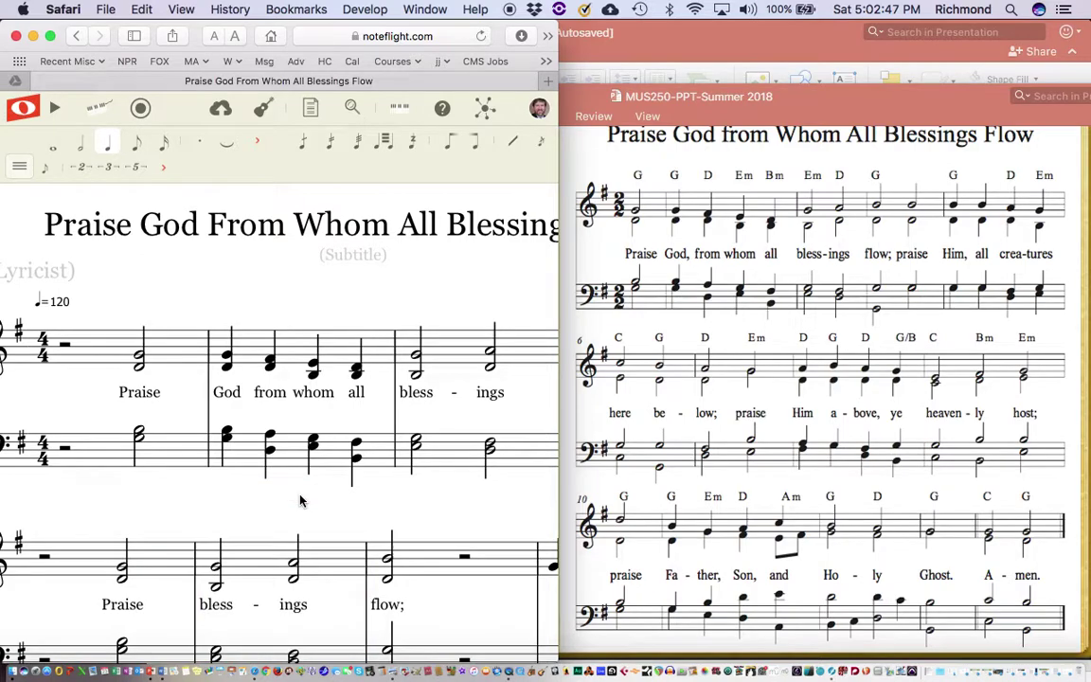
{"action": "left_click", "coordinate": [257, 559]}
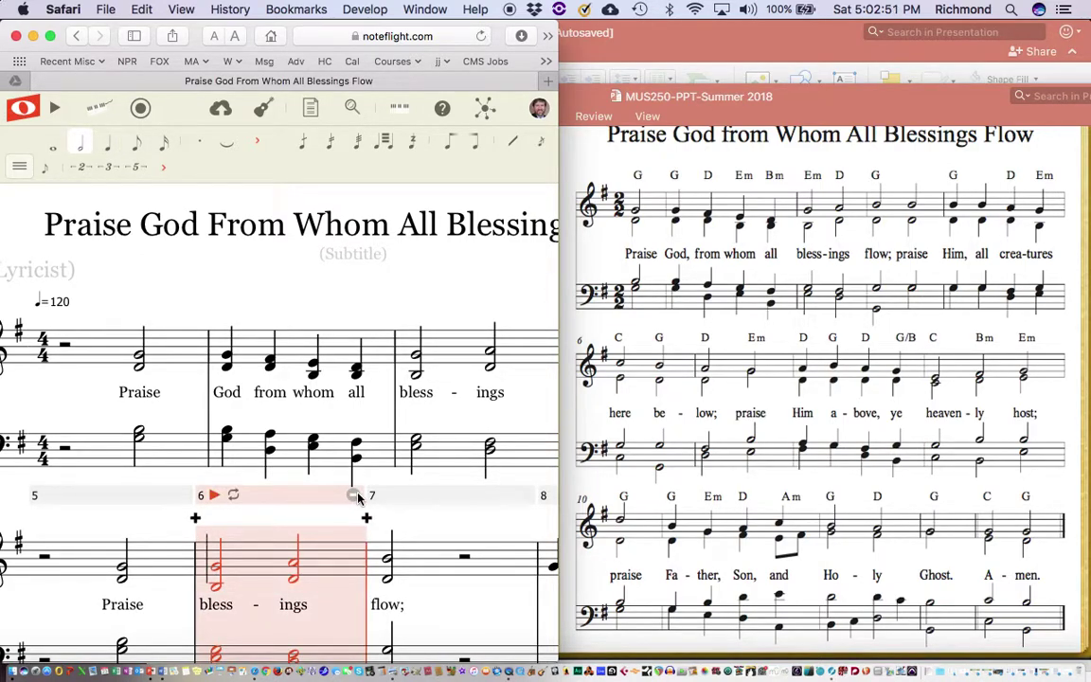
{"action": "left_click", "coordinate": [356, 495]}
{"action": "left_click", "coordinate": [312, 564]}
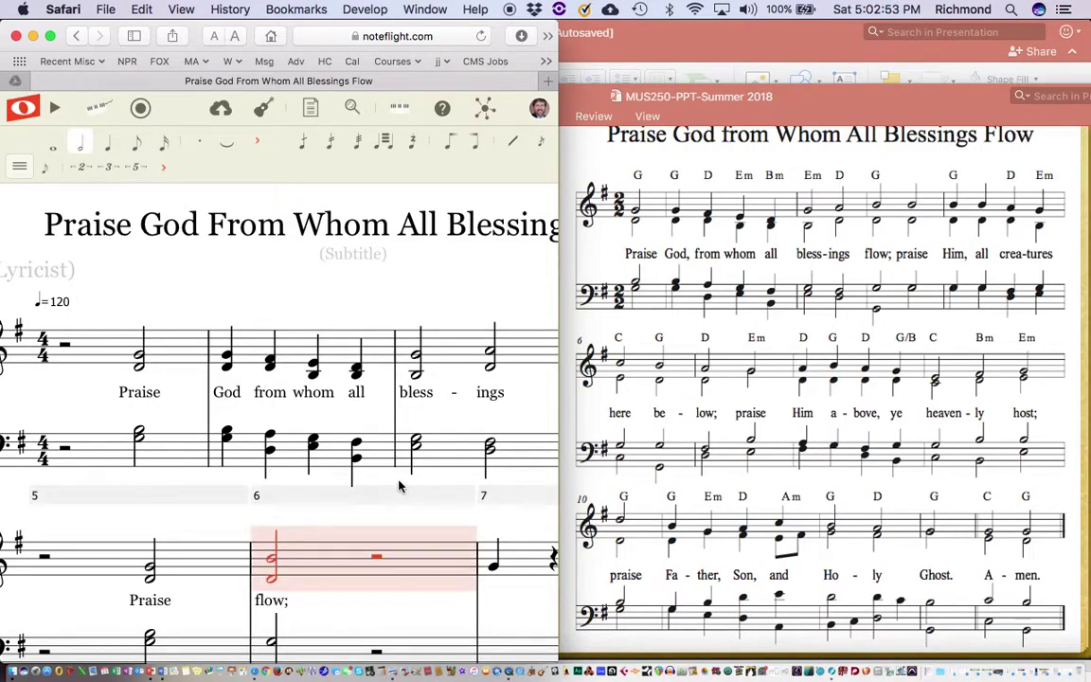
{"action": "left_click", "coordinate": [463, 494]}
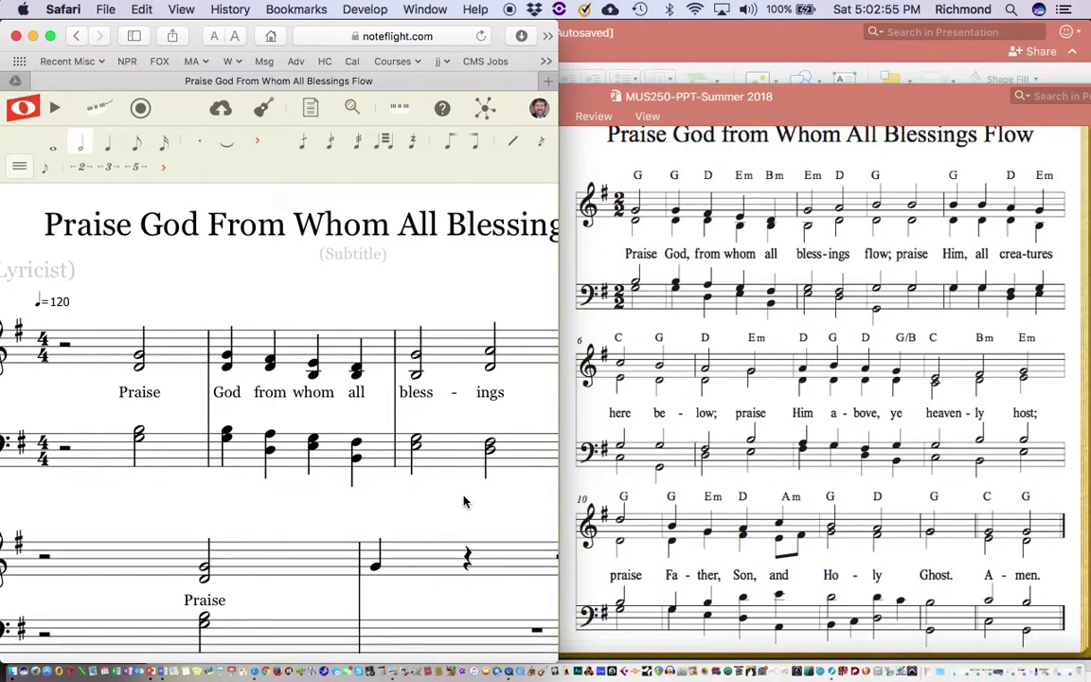
{"action": "left_click", "coordinate": [391, 566]}
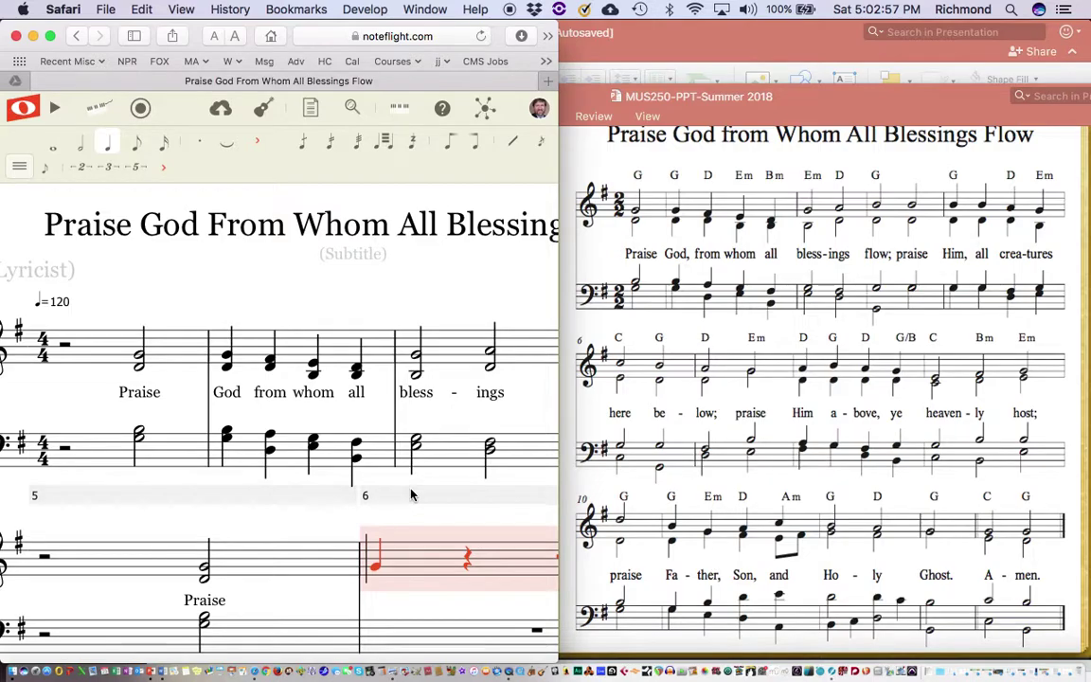
{"action": "scroll", "coordinate": [447, 530], "scroll_direction": "right", "scroll_amount": 5}
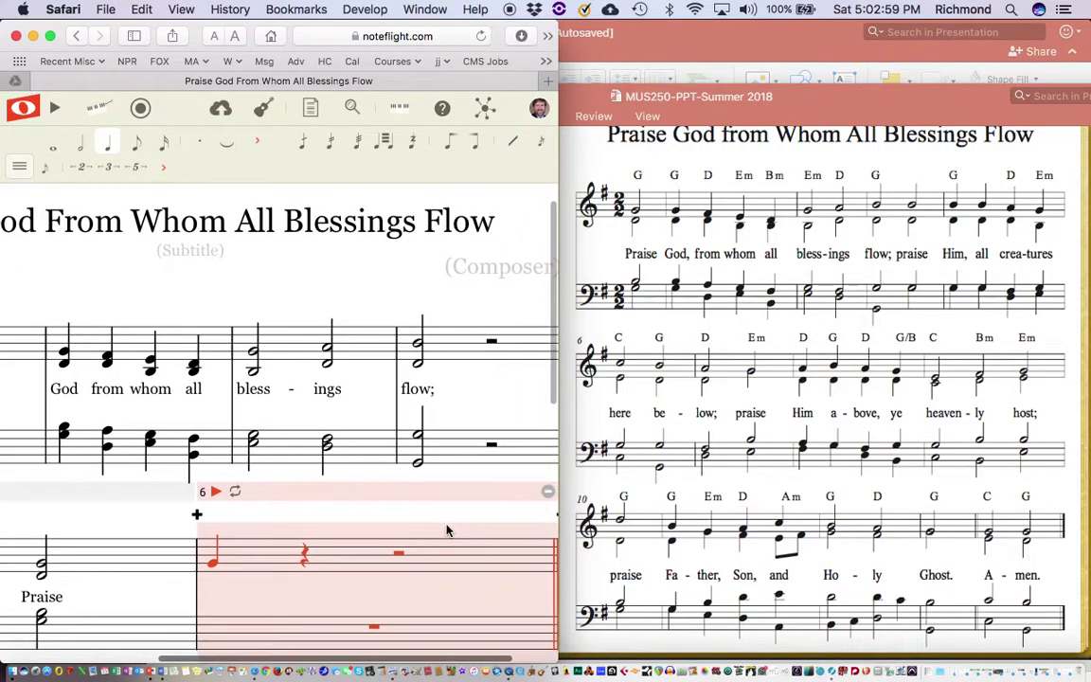
{"action": "left_click", "coordinate": [479, 493]}
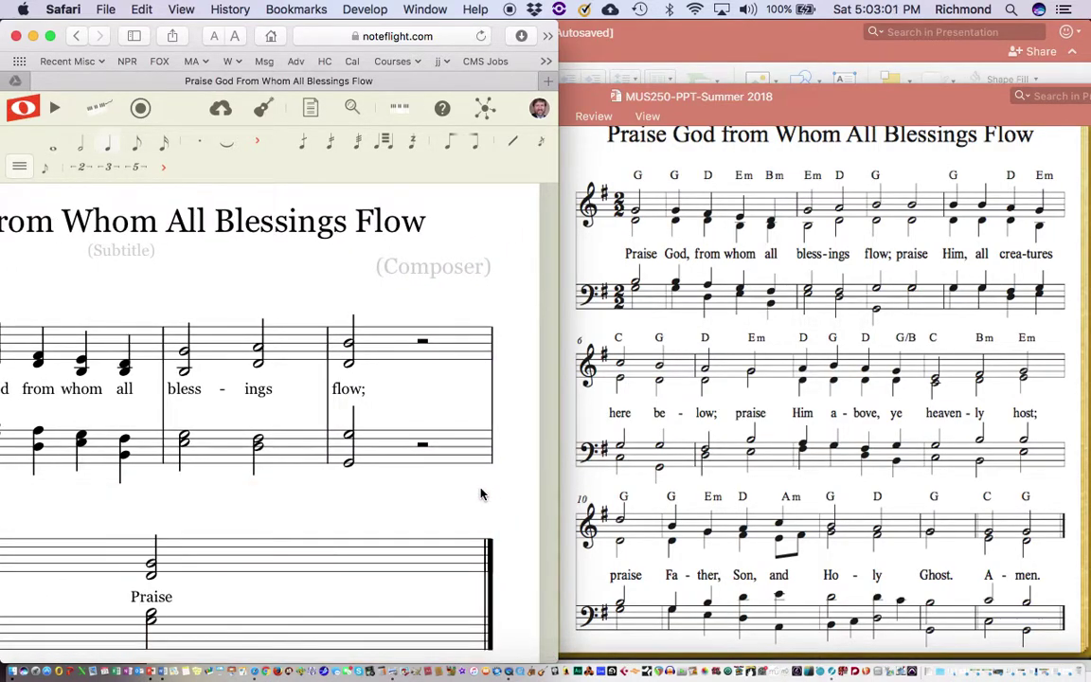
Delete the bass staff's half-note chord under "Praise" in measure 5
{"action": "scroll", "coordinate": [366, 560], "scroll_direction": "left", "scroll_amount": 3}
{"action": "scroll", "coordinate": [366, 561], "scroll_direction": "down", "scroll_amount": 3}
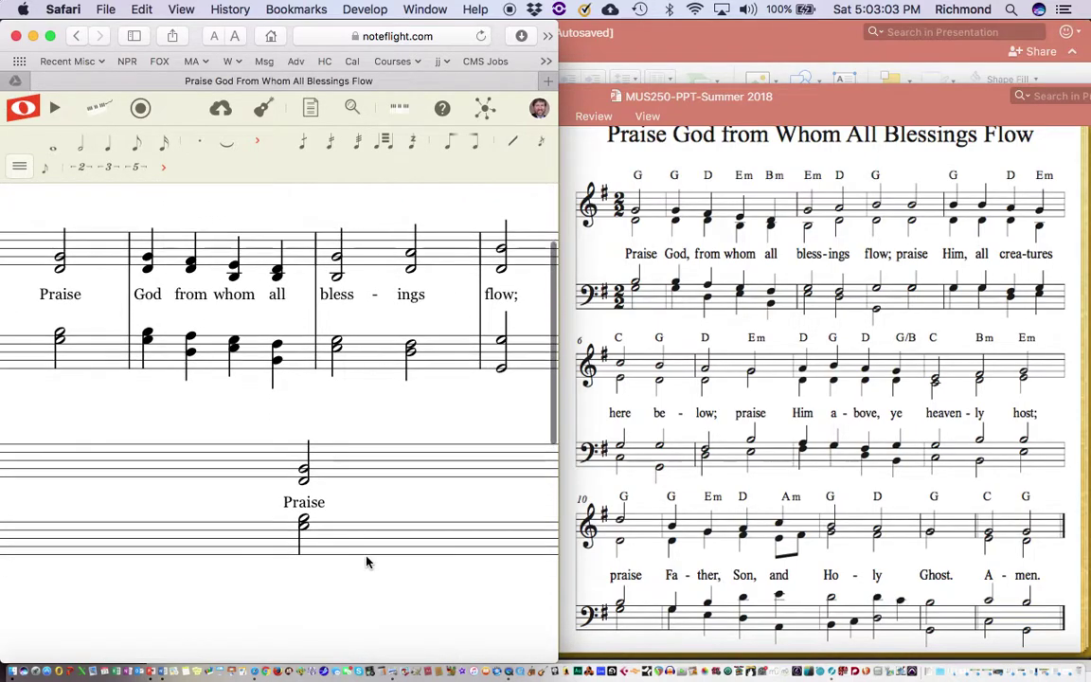
{"action": "left_click", "coordinate": [305, 544]}
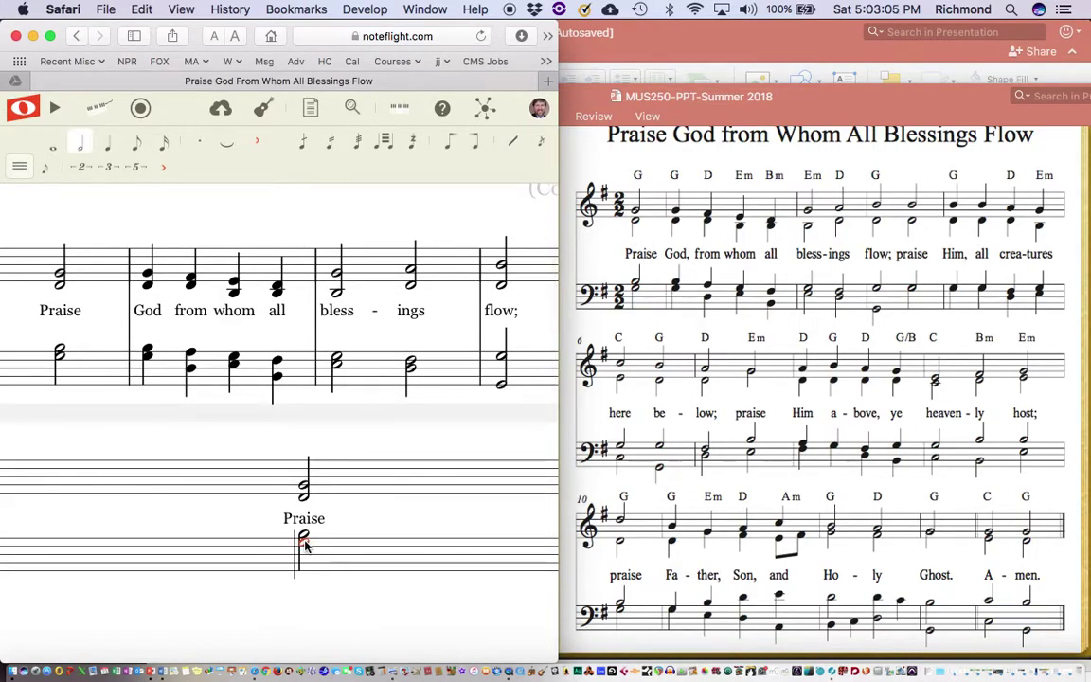
{"action": "key", "text": "Delete"}
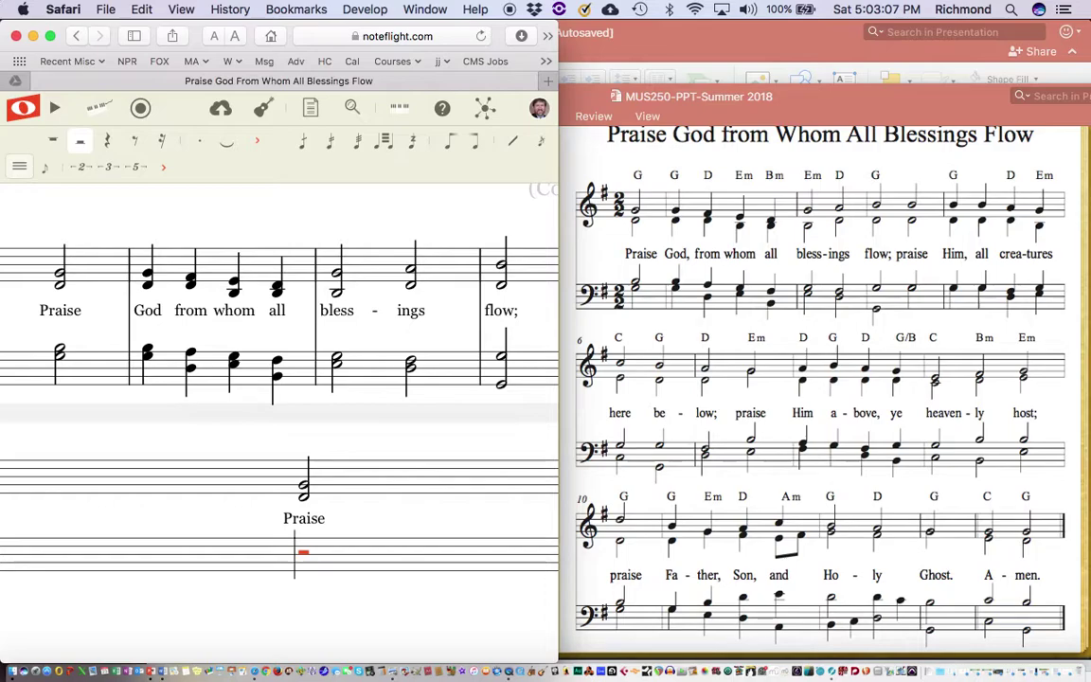
{"action": "key", "text": "Escape"}
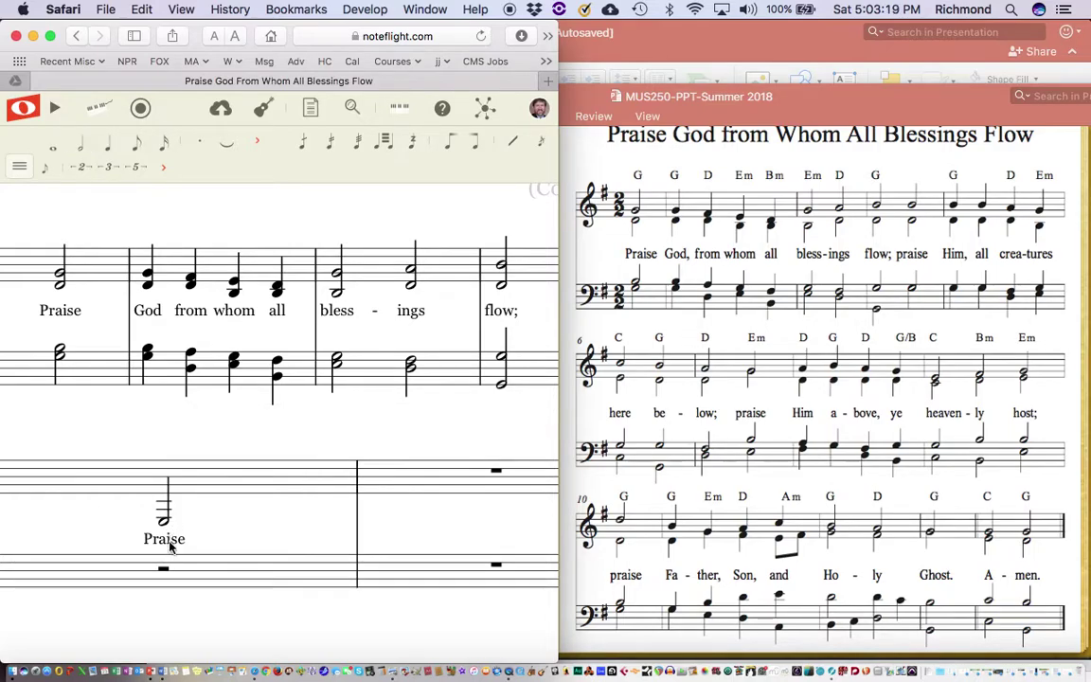
Erase the lyric "Praise" under the half note in measure 5
{"action": "double_click", "coordinate": [165, 540]}
{"action": "key", "text": "BackSpace"}
{"action": "key", "text": "BackSpace"}
{"action": "key", "text": "BackSpace"}
{"action": "key", "text": "BackSpace"}
{"action": "key", "text": "BackSpace"}
{"action": "key", "text": "BackSpace"}
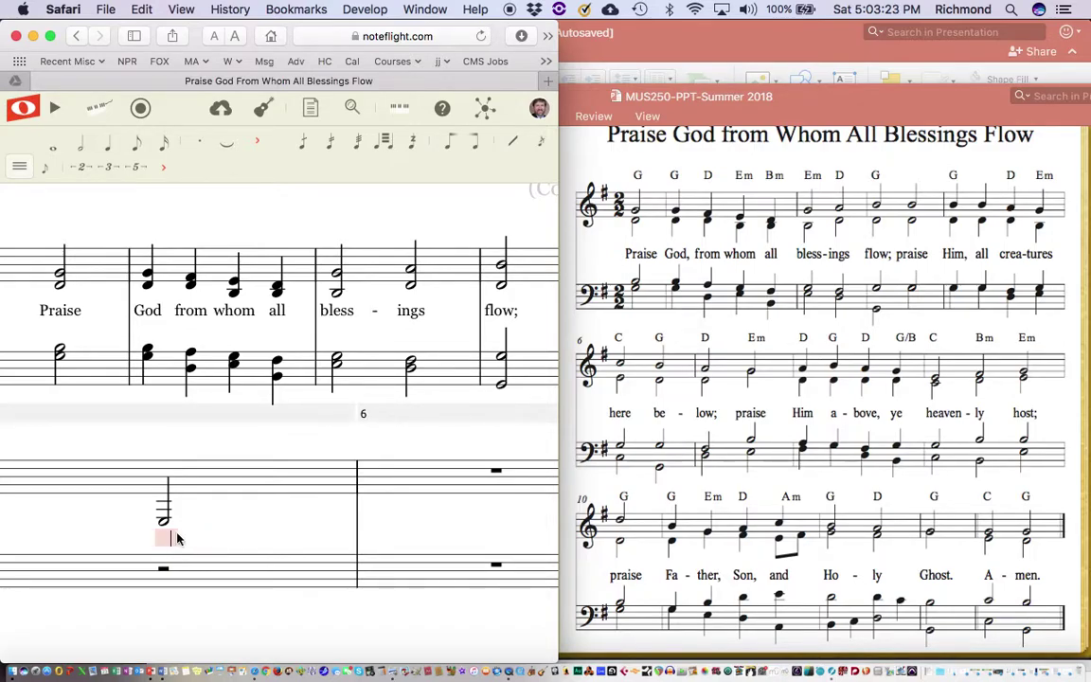
{"action": "key", "text": "Escape"}
Delete the remaining half note in the treble staff of measure 5
{"action": "left_click", "coordinate": [163, 520]}
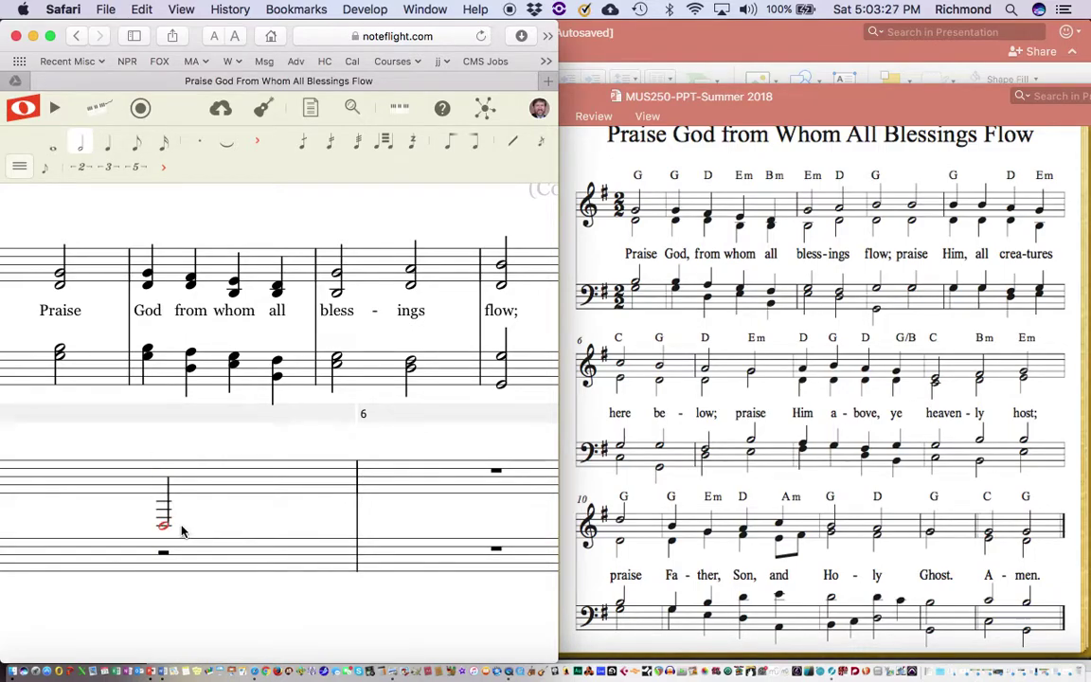
{"action": "key", "text": "BackSpace"}
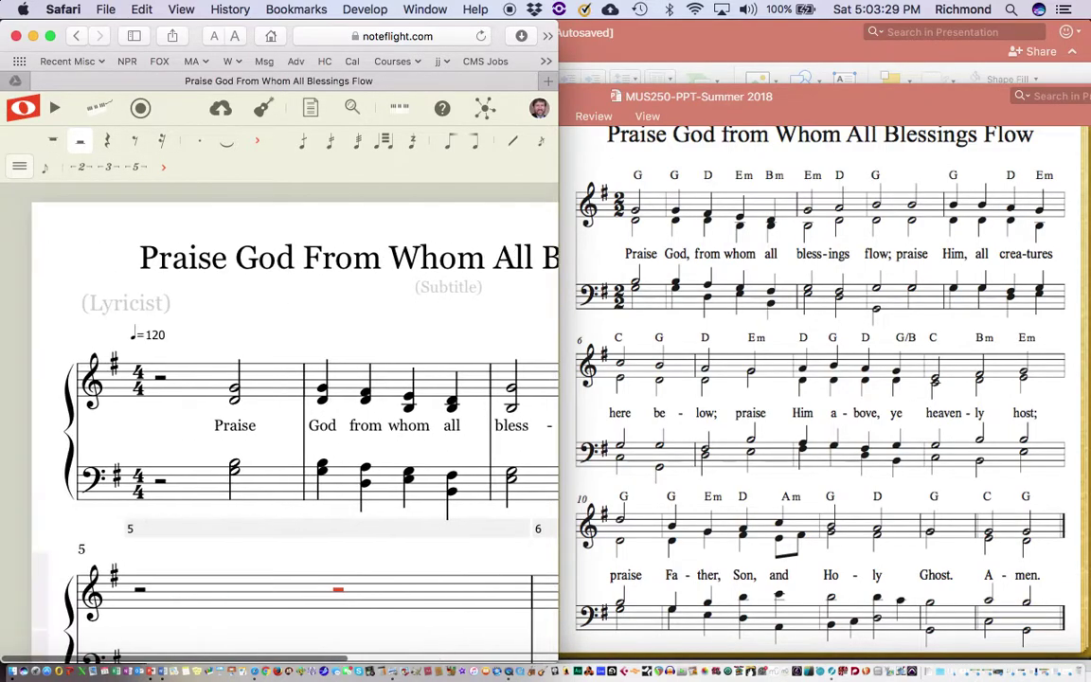
Add chord symbols above the treble staff: G over "Praise" in measure 1, and G, D, Em, Bm across measure 2
{"action": "left_click", "coordinate": [222, 392]}
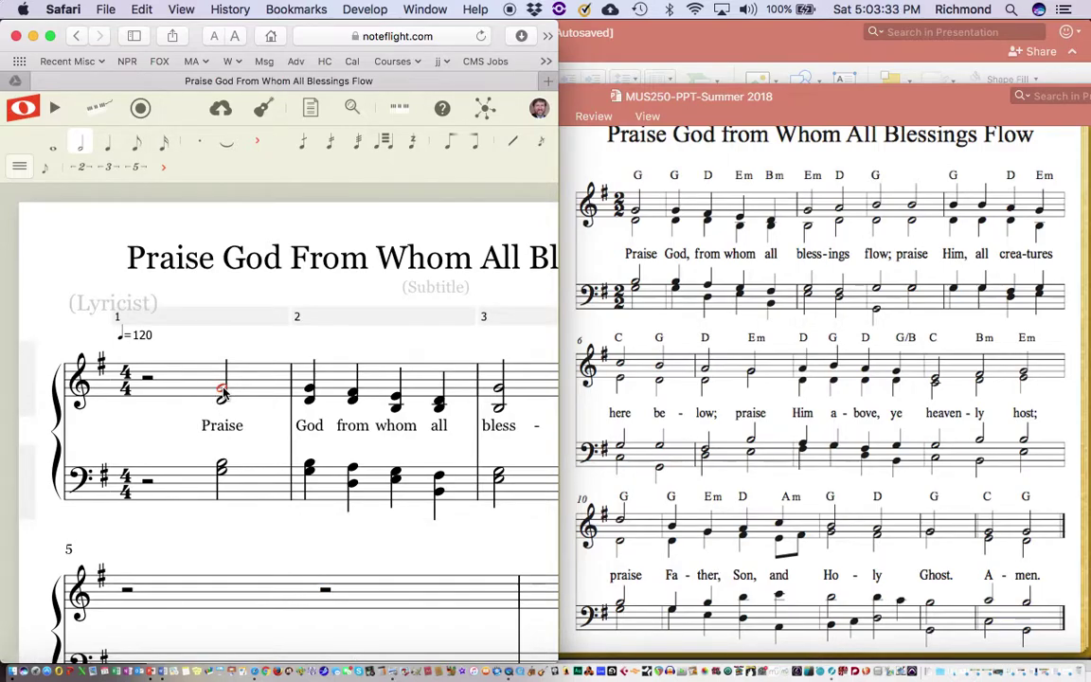
{"action": "key", "text": "ctrl+k"}
{"action": "type", "text": "G"}
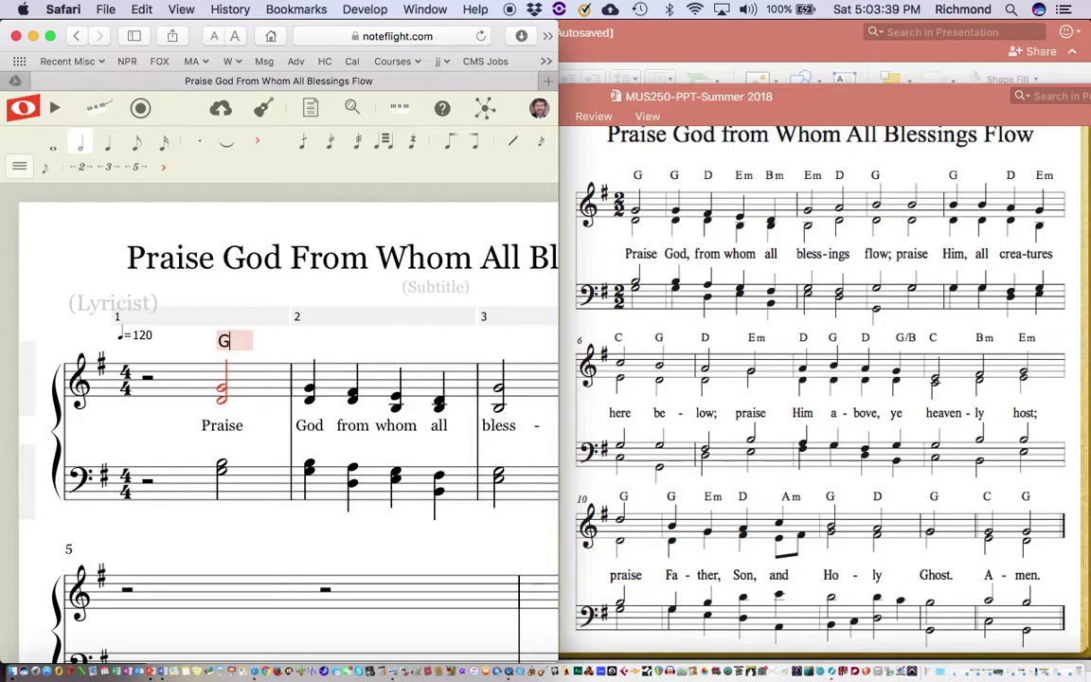
{"action": "key", "text": "space"}
{"action": "type", "text": "G"}
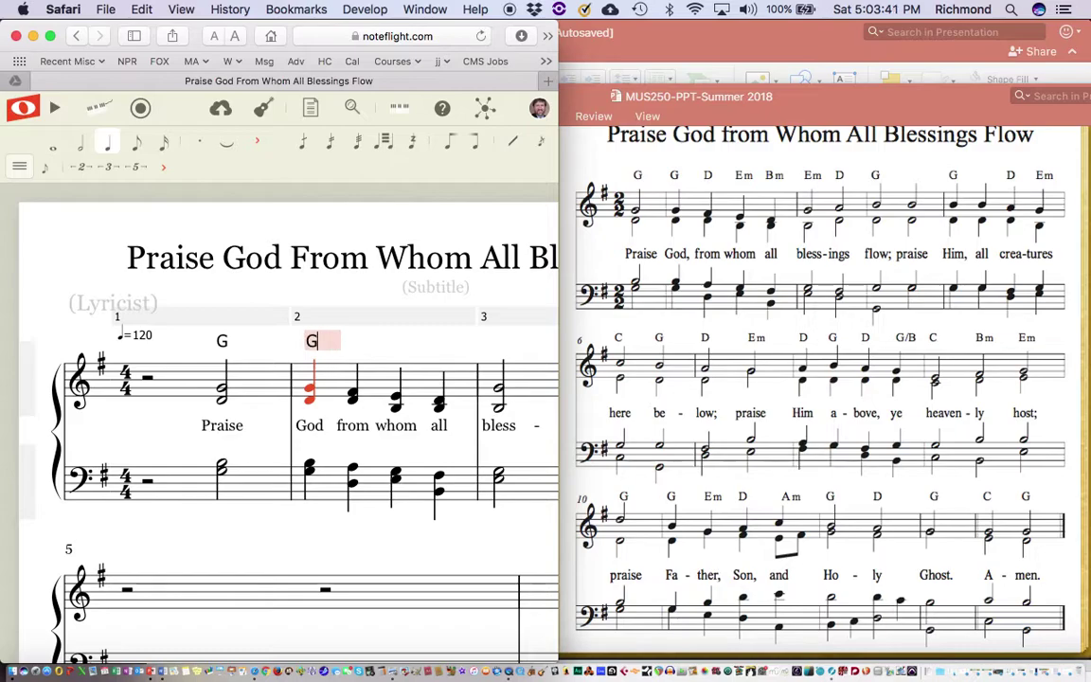
{"action": "key", "text": "space"}
{"action": "type", "text": "D"}
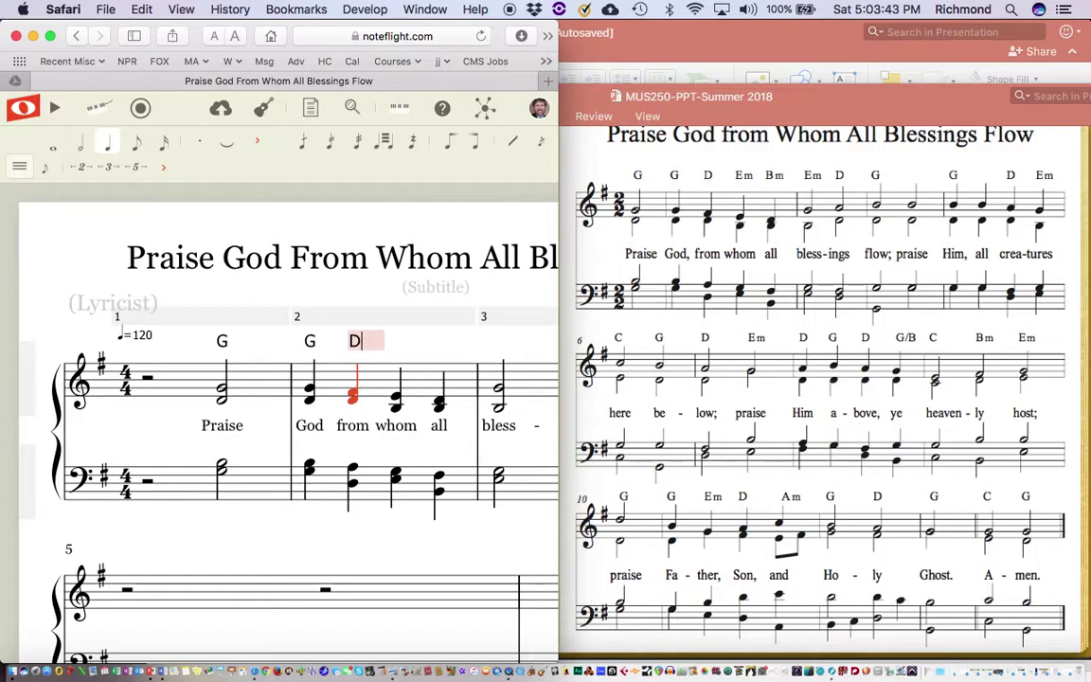
{"action": "key", "text": "space"}
{"action": "type", "text": "Em"}
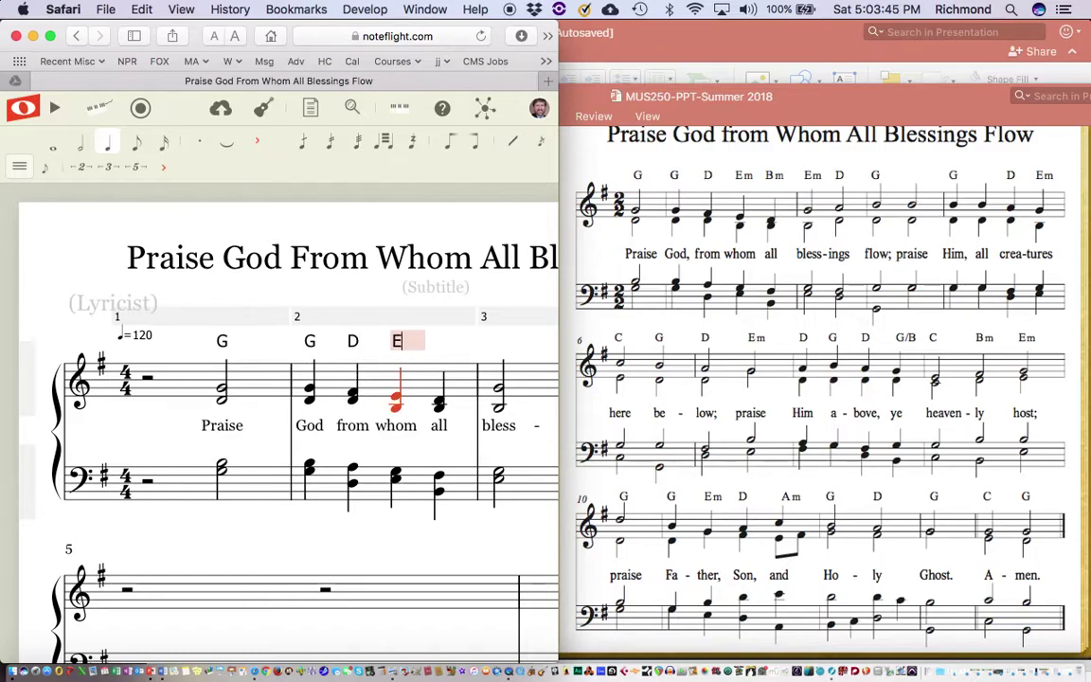
{"action": "key", "text": "space"}
{"action": "type", "text": "Bm"}
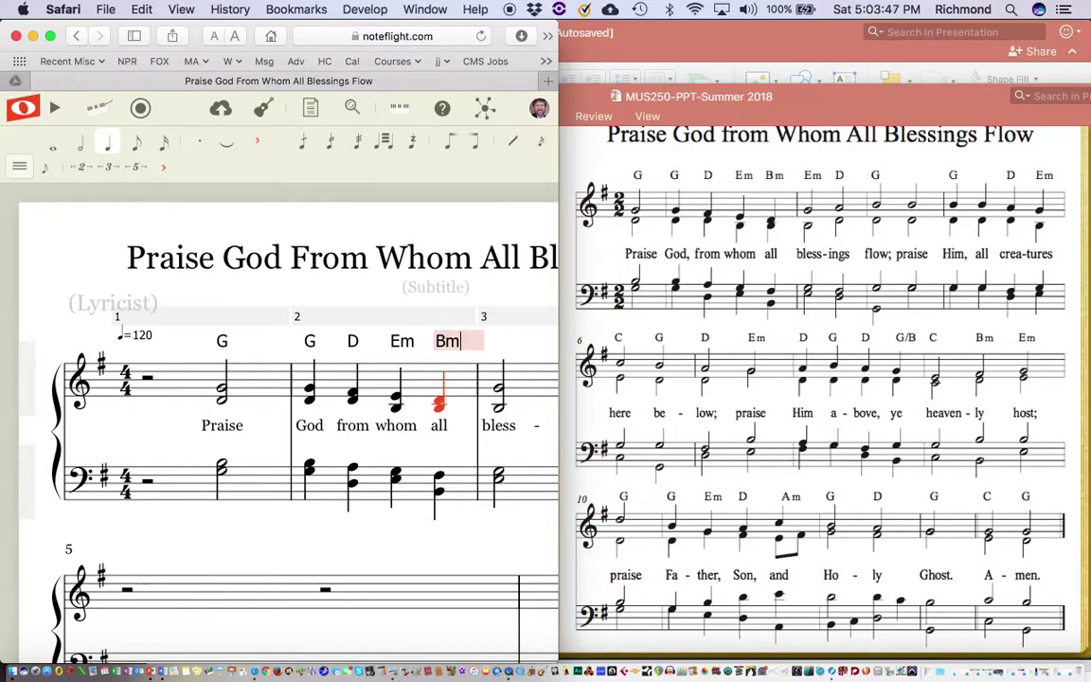
Continue the chord symbols with Em and D in measure 3 and G over "flow;" in measure 4
{"action": "key", "text": "space"}
{"action": "type", "text": "Em"}
{"action": "key", "text": "space"}
{"action": "type", "text": "D"}
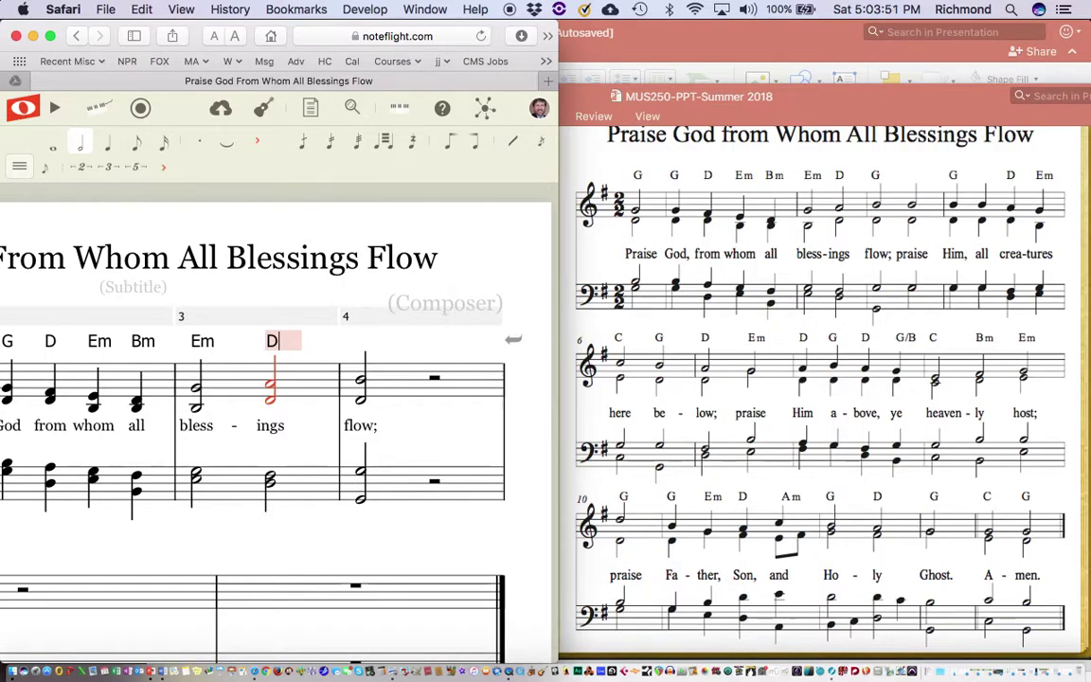
{"action": "key", "text": "space"}
{"action": "type", "text": "G"}
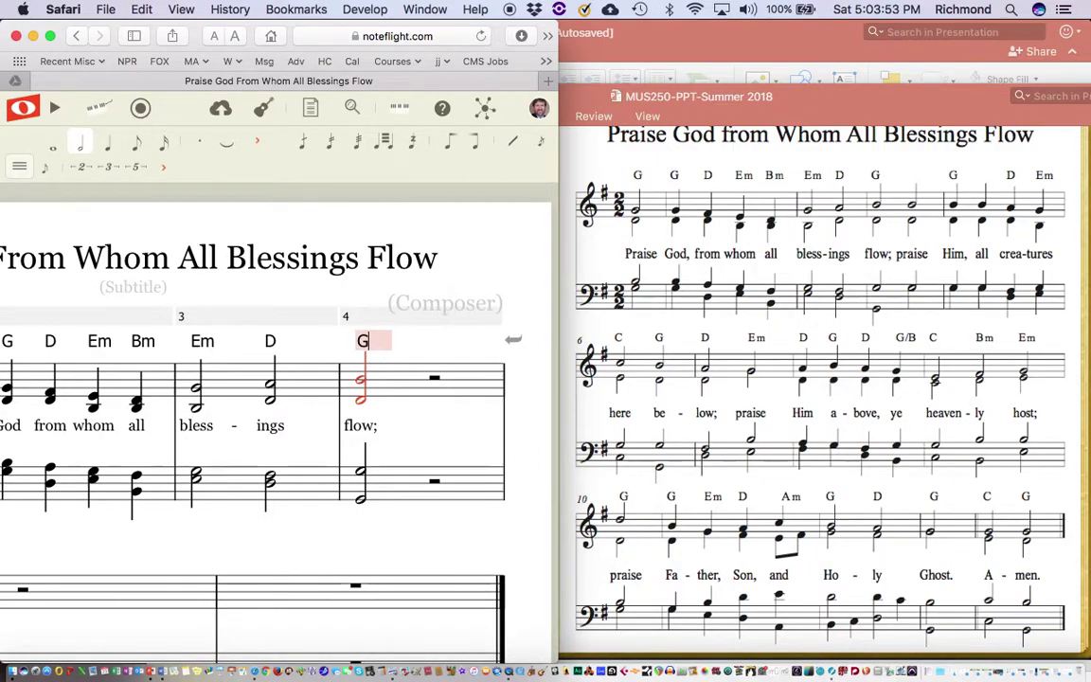
{"action": "key", "text": "Escape"}
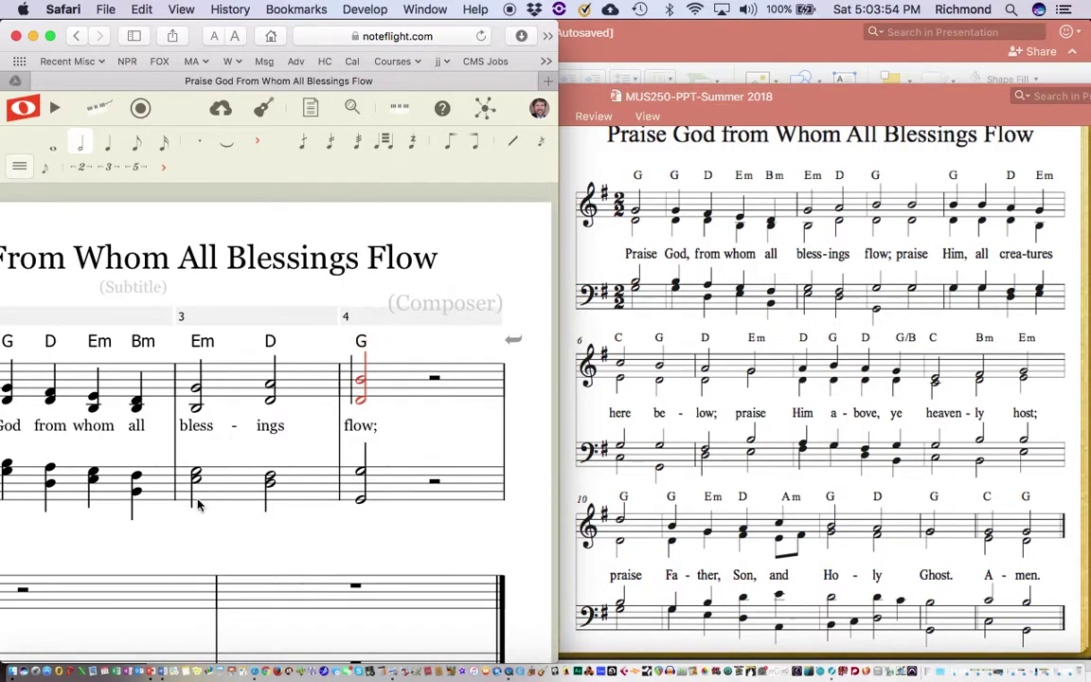
{"action": "left_click", "coordinate": [171, 547]}
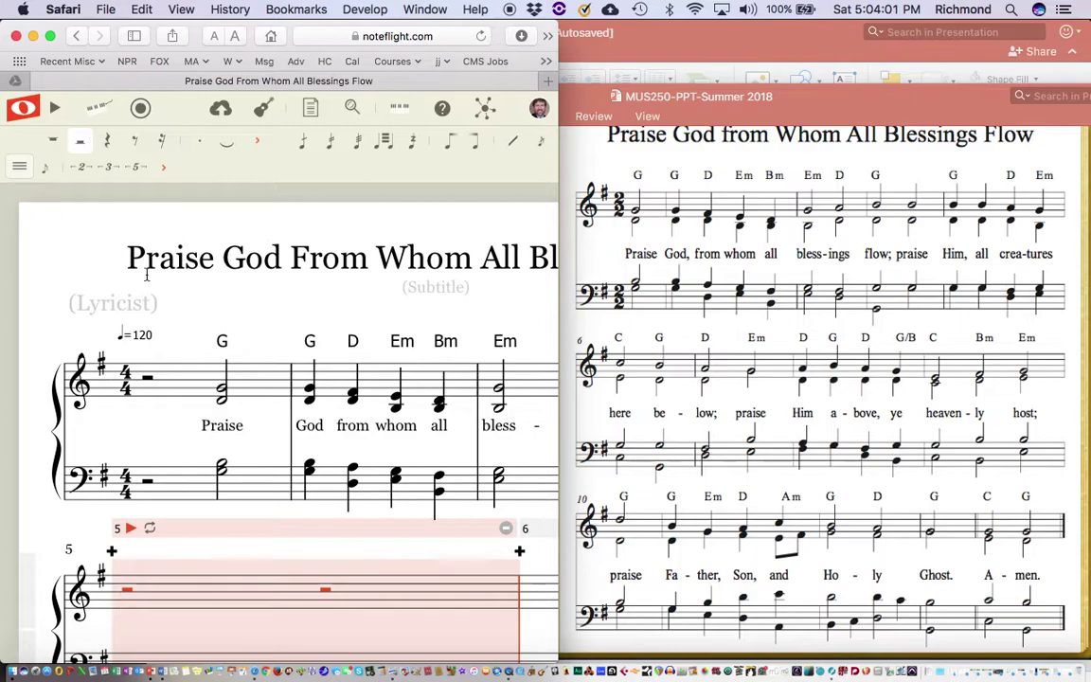
{"action": "scroll", "coordinate": [339, 447], "scroll_direction": "right", "scroll_amount": 3}
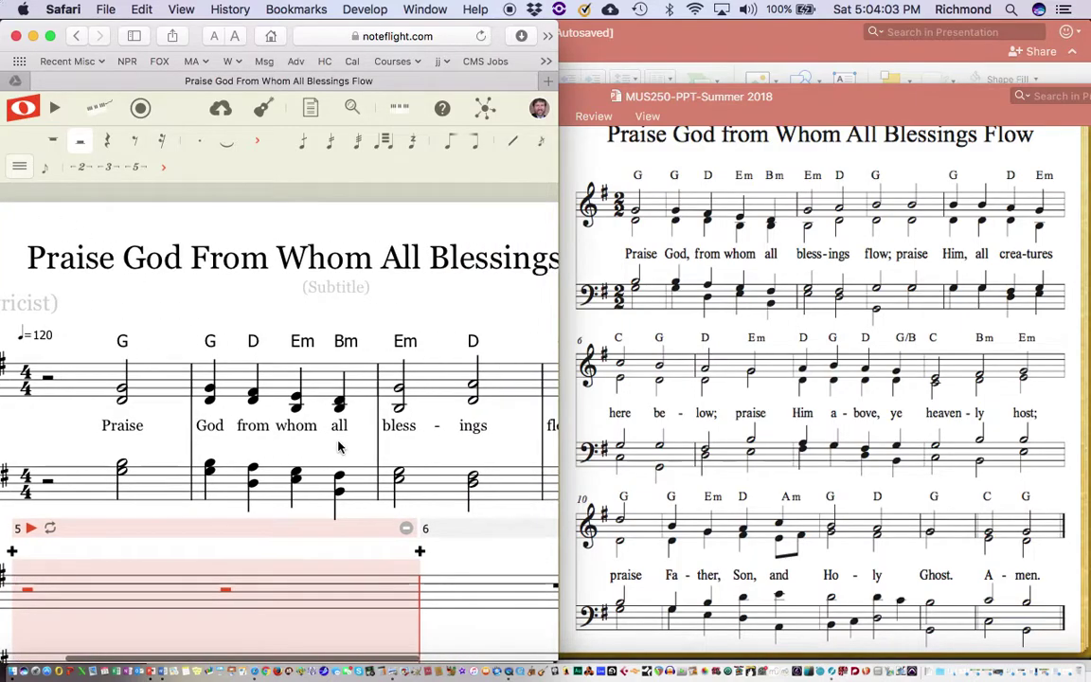
{"action": "scroll", "coordinate": [339, 447], "scroll_direction": "right", "scroll_amount": 5}
{"action": "scroll", "coordinate": [339, 447], "scroll_direction": "left", "scroll_amount": 5}
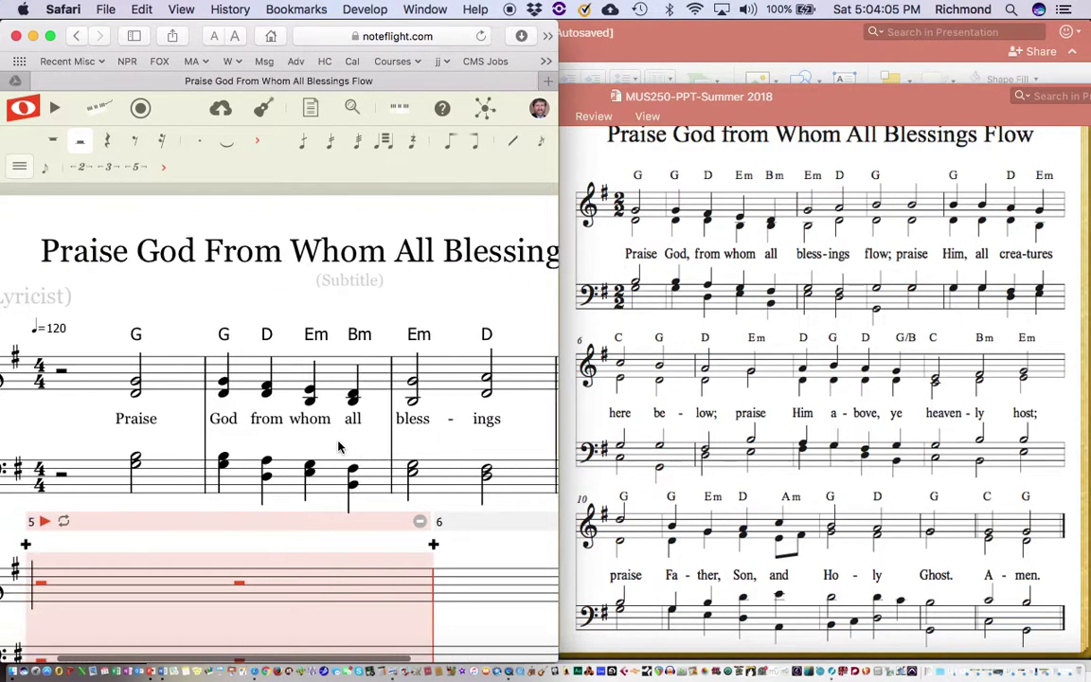
Show the score tools in the toolbar and open the score settings
{"action": "left_click", "coordinate": [21, 170]}
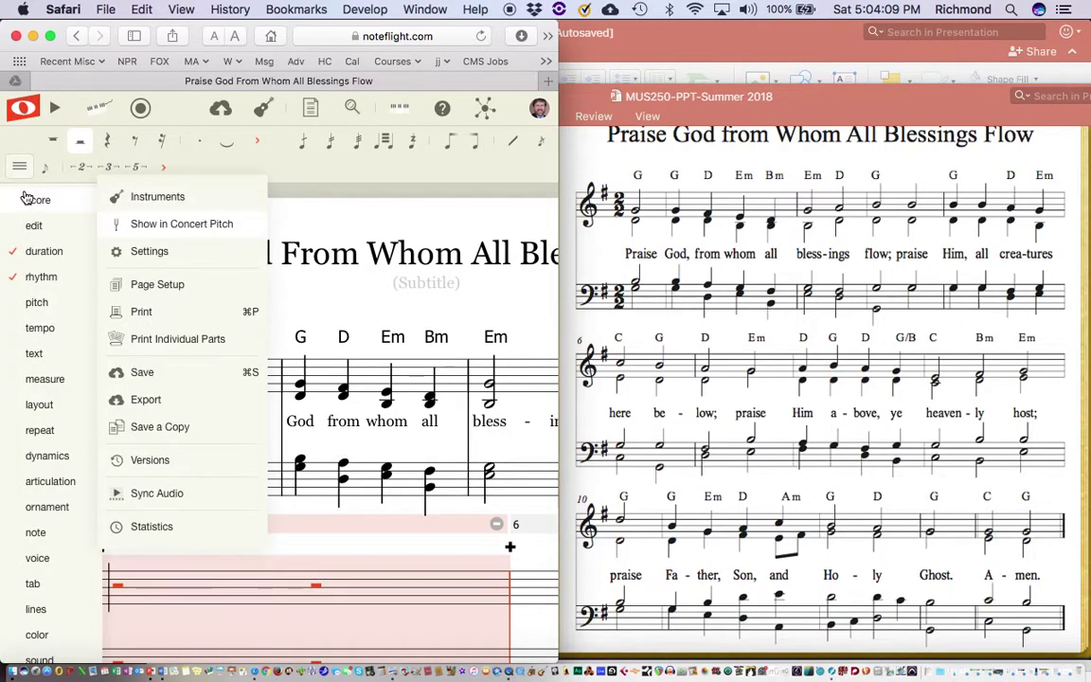
{"action": "left_click", "coordinate": [31, 200]}
{"action": "mouse_move", "coordinate": [38, 173]}
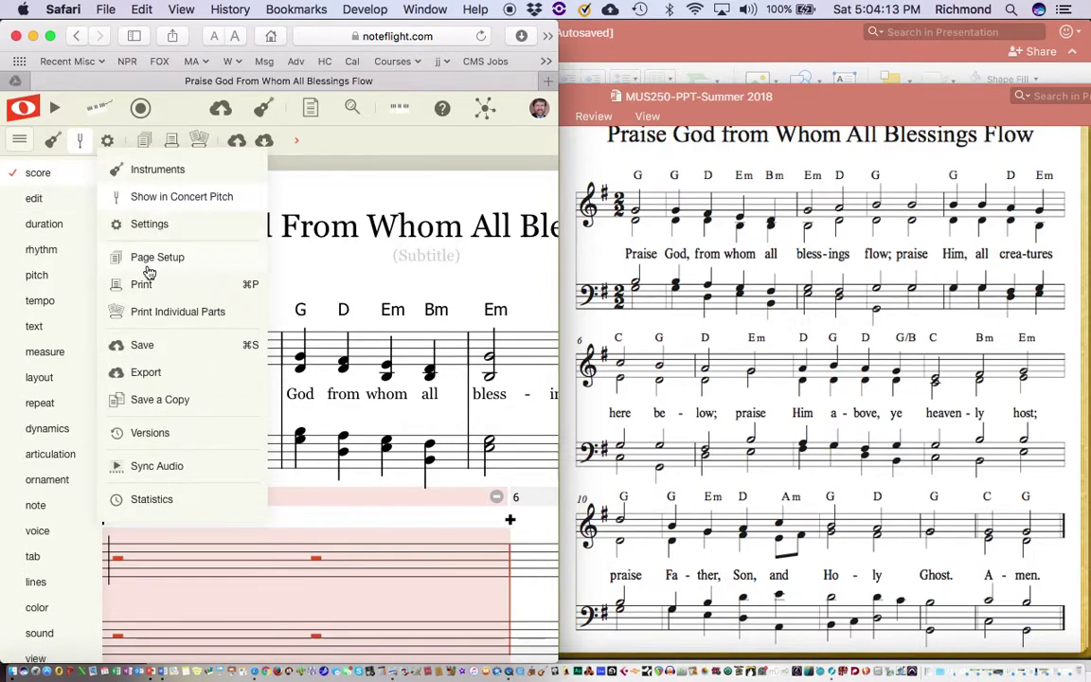
{"action": "left_click", "coordinate": [149, 225]}
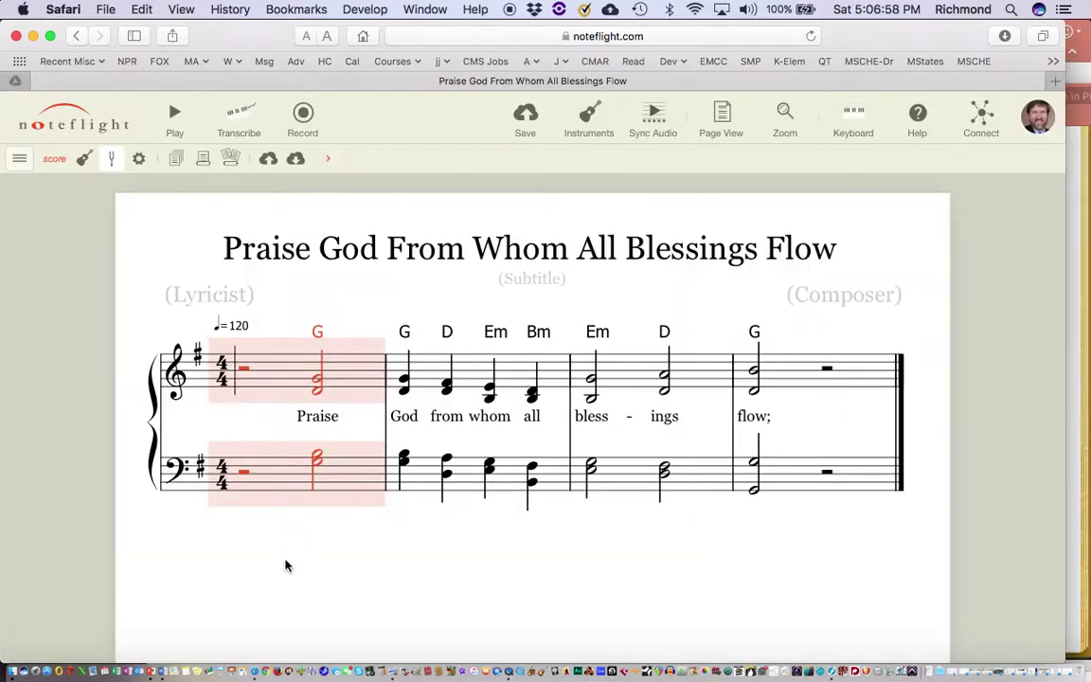
Deselect the first measure and set the score's staff spacing to 18.25 px
{"action": "left_click", "coordinate": [288, 571]}
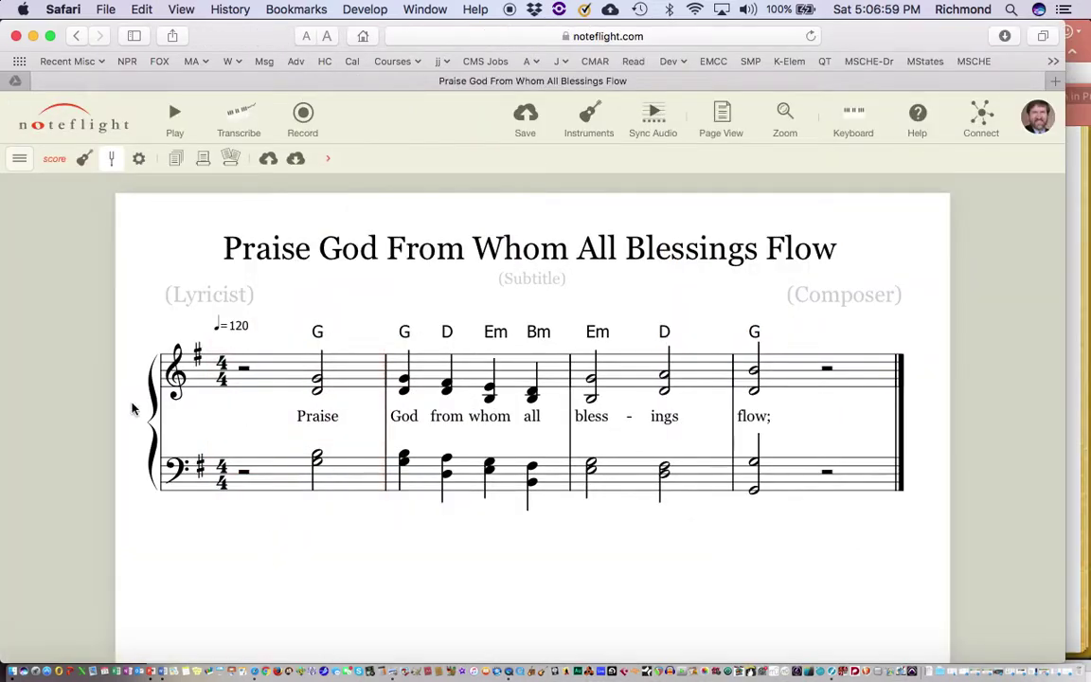
{"action": "left_click", "coordinate": [19, 158]}
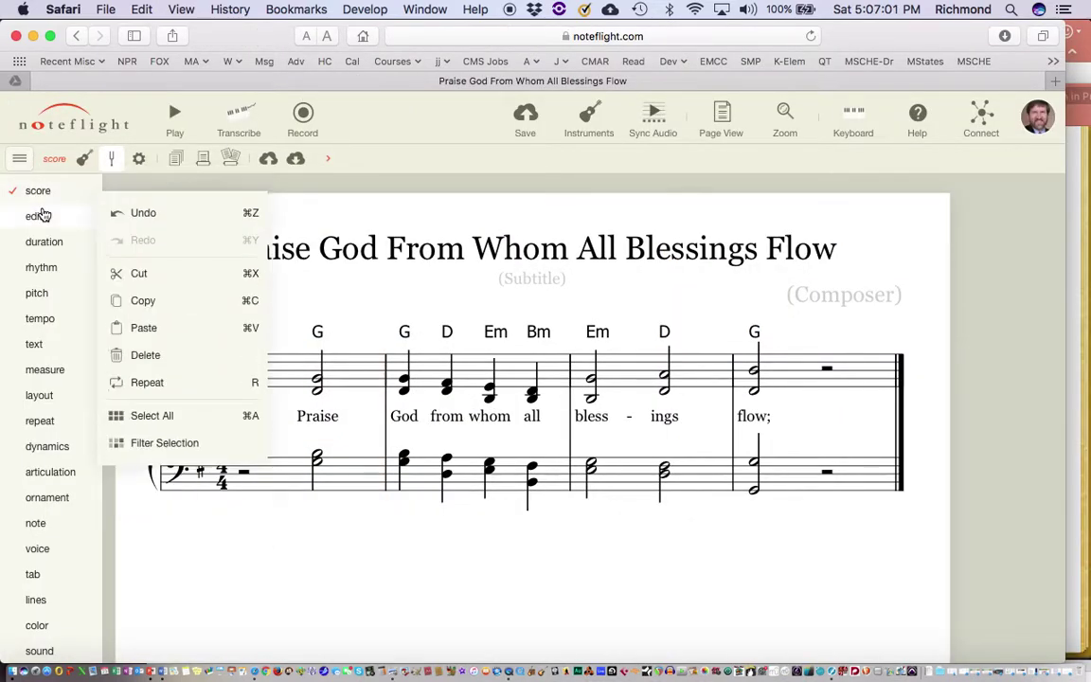
{"action": "mouse_move", "coordinate": [47, 202]}
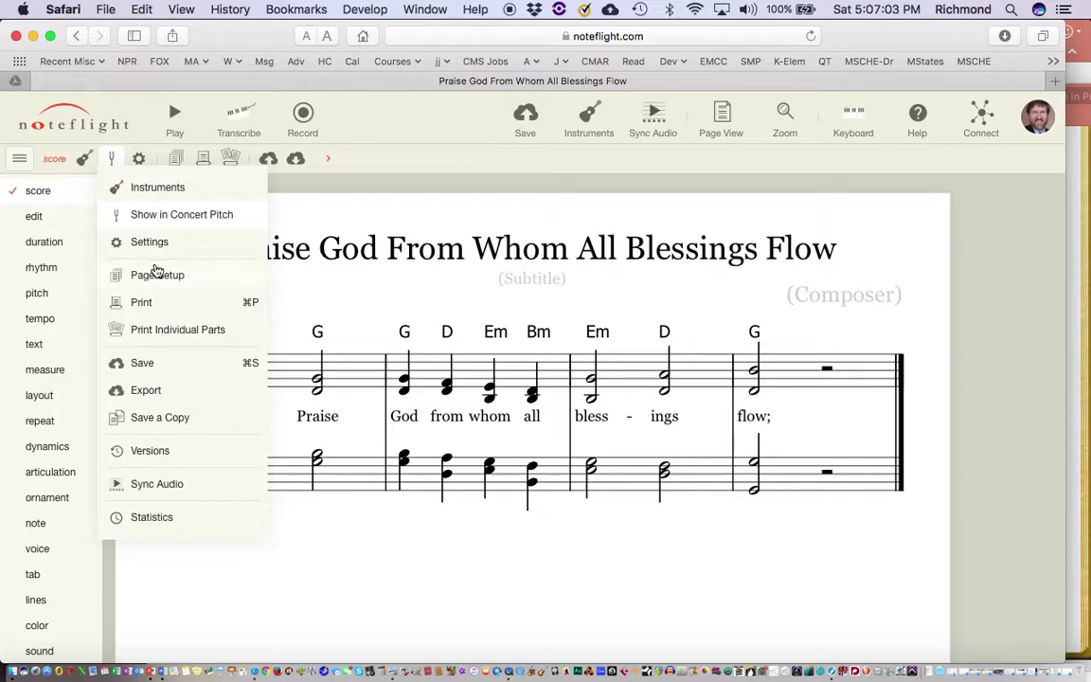
{"action": "left_click", "coordinate": [154, 242]}
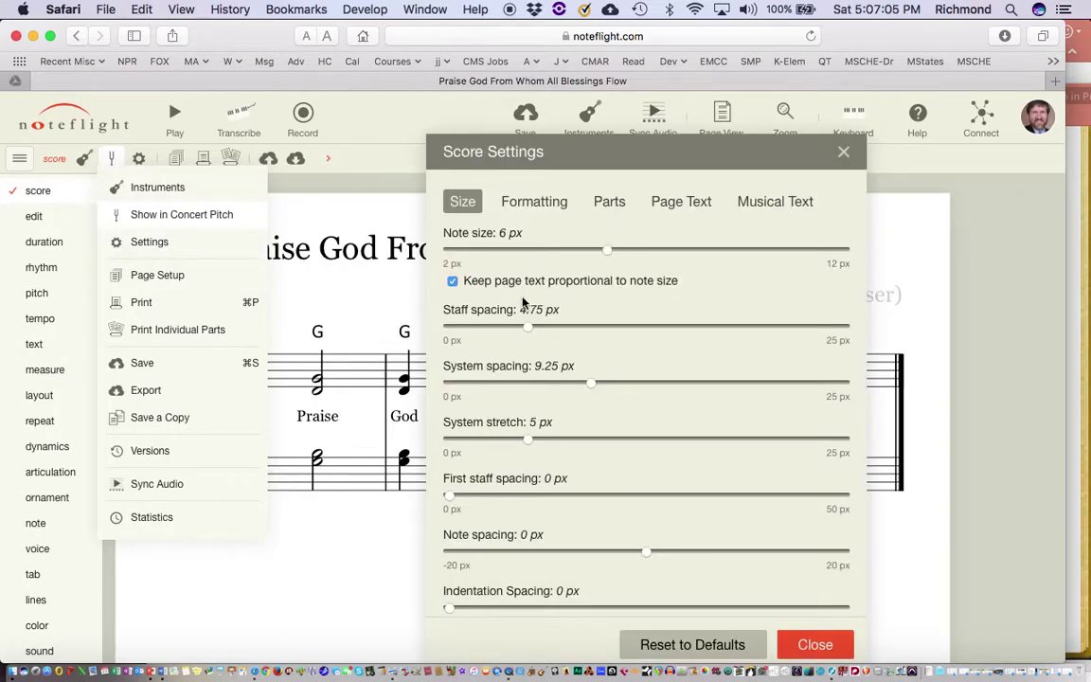
{"action": "left_click_drag", "start_coordinate": [532, 327], "coordinate": [737, 355]}
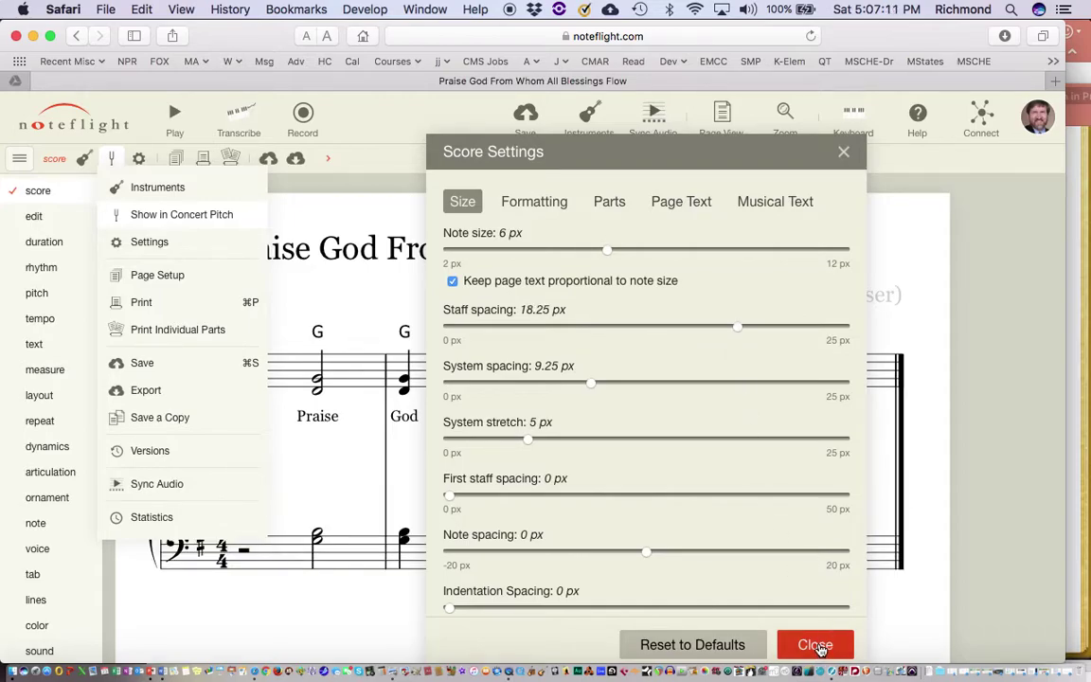
{"action": "left_click", "coordinate": [817, 645]}
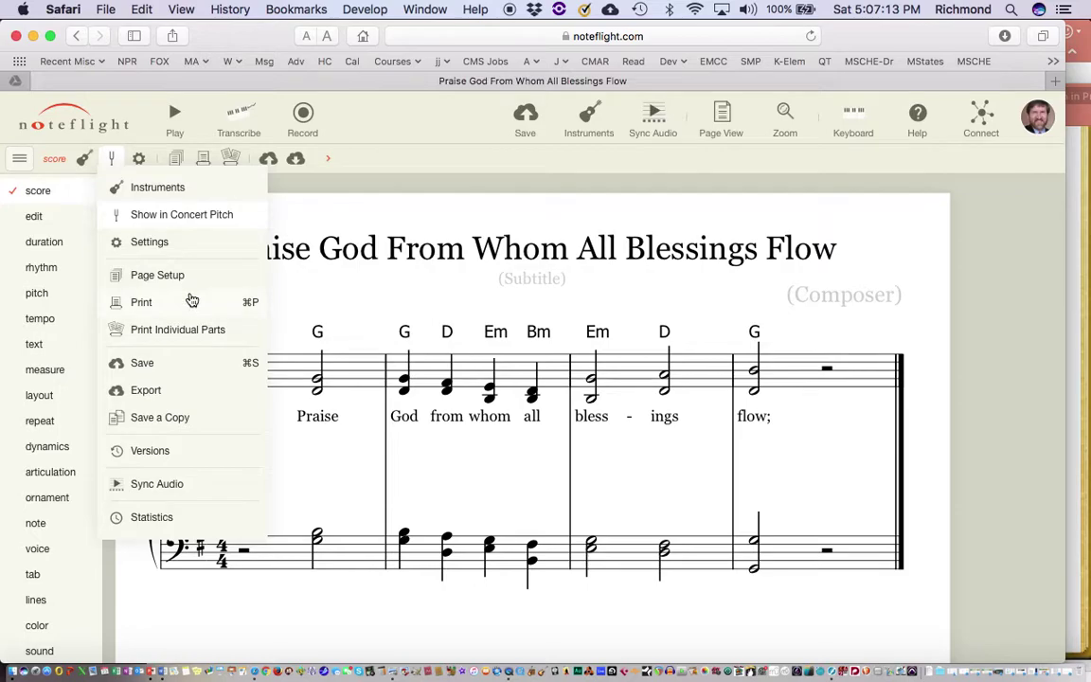
Reduce the score's staff spacing to 4.5 px and return to the full score view
{"action": "left_click", "coordinate": [150, 243]}
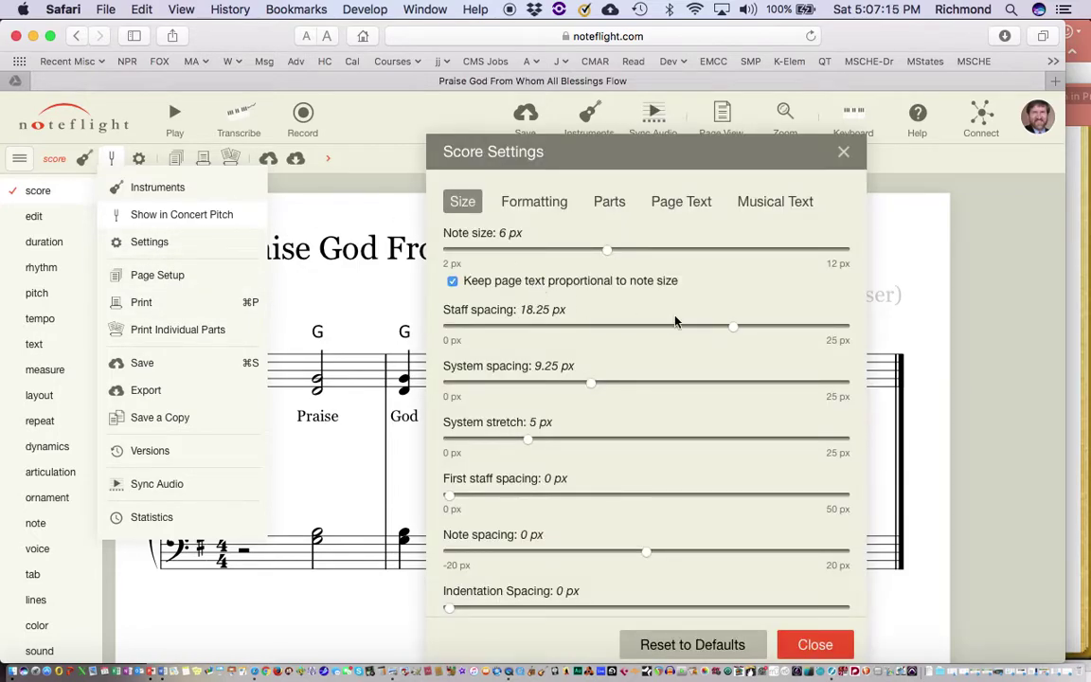
{"action": "left_click_drag", "start_coordinate": [734, 328], "coordinate": [519, 331]}
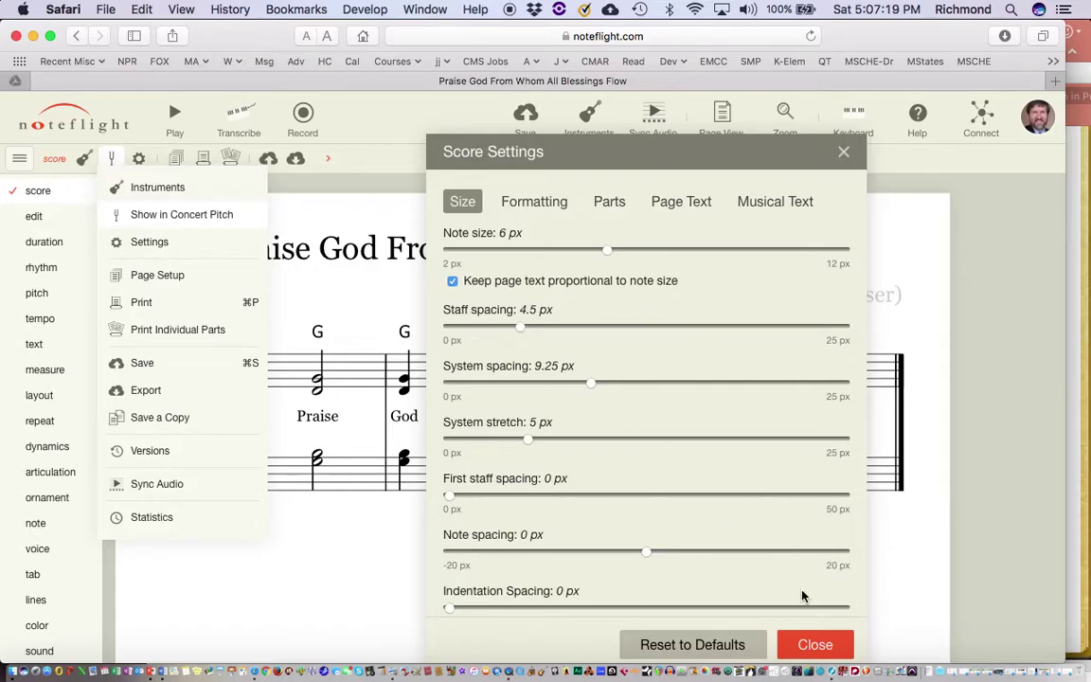
{"action": "left_click", "coordinate": [815, 645]}
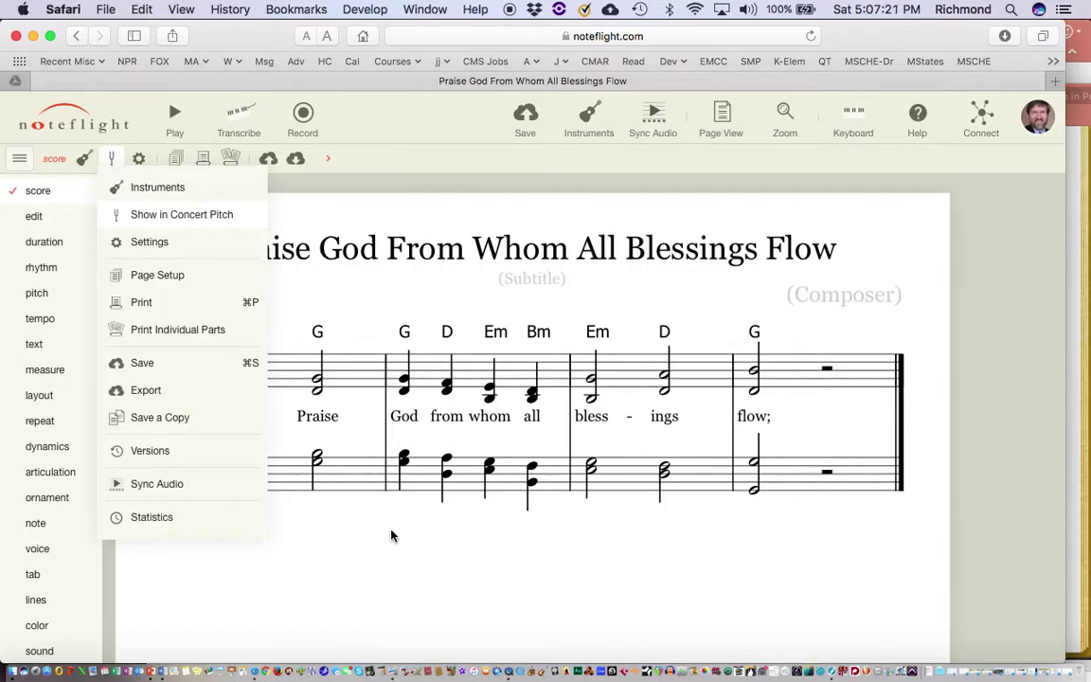
{"action": "left_click", "coordinate": [17, 158]}
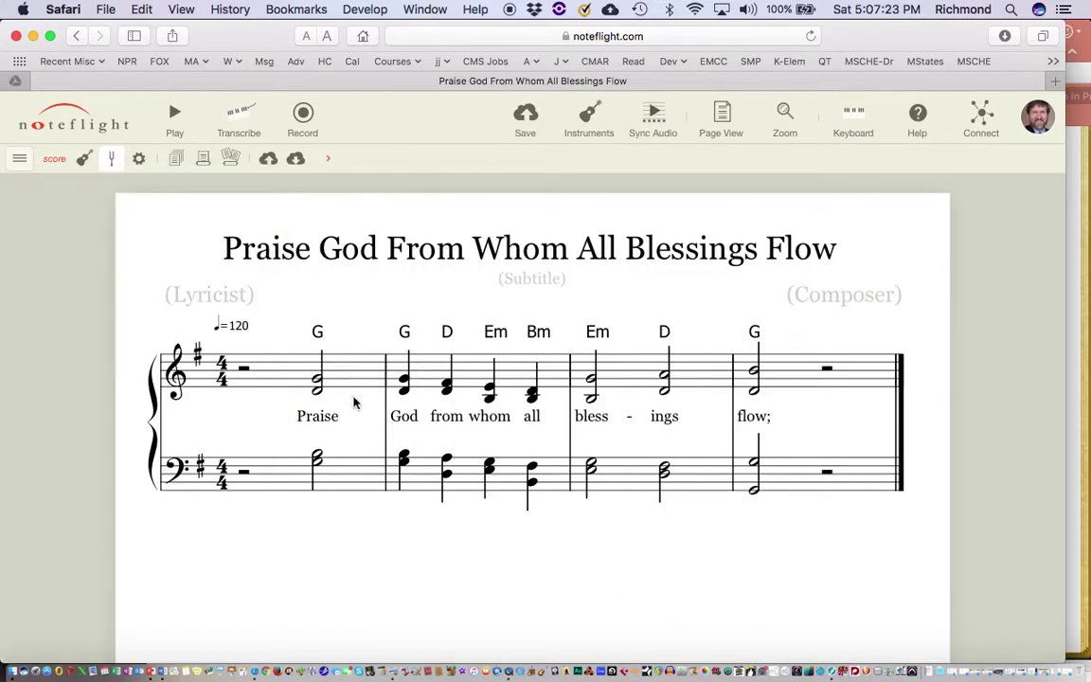
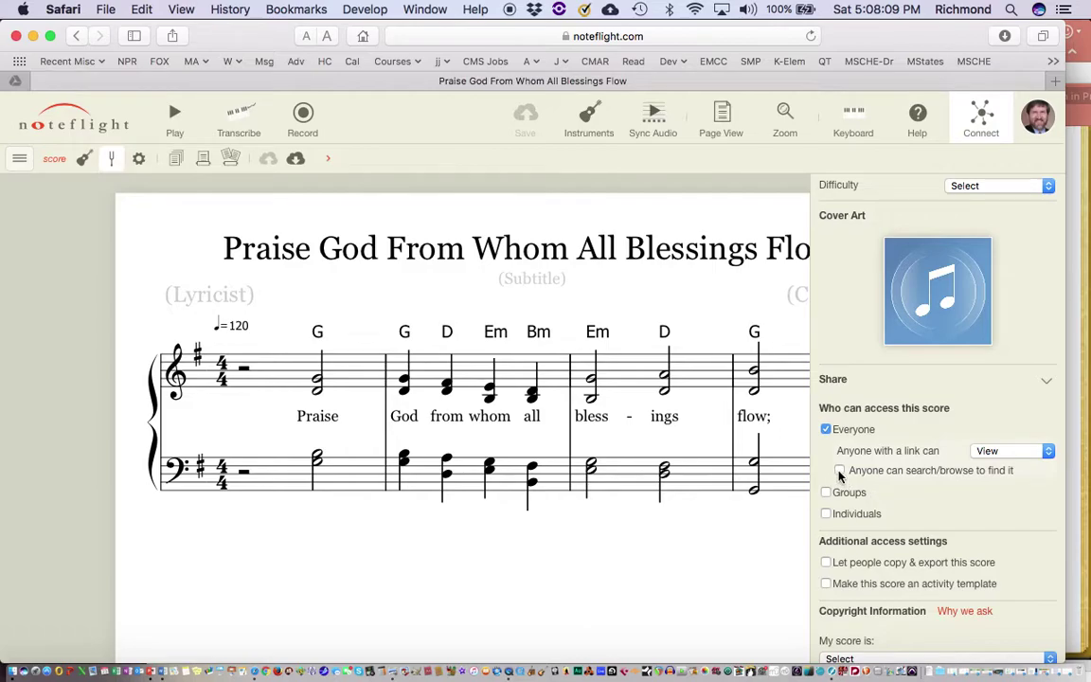
Declare the score an arrangement of a public domain work, keep it out of public search, and save the sharing settings
{"action": "left_click", "coordinate": [839, 471]}
{"action": "left_click", "coordinate": [839, 472]}
{"action": "scroll", "coordinate": [996, 473], "scroll_direction": "down", "scroll_amount": 5}
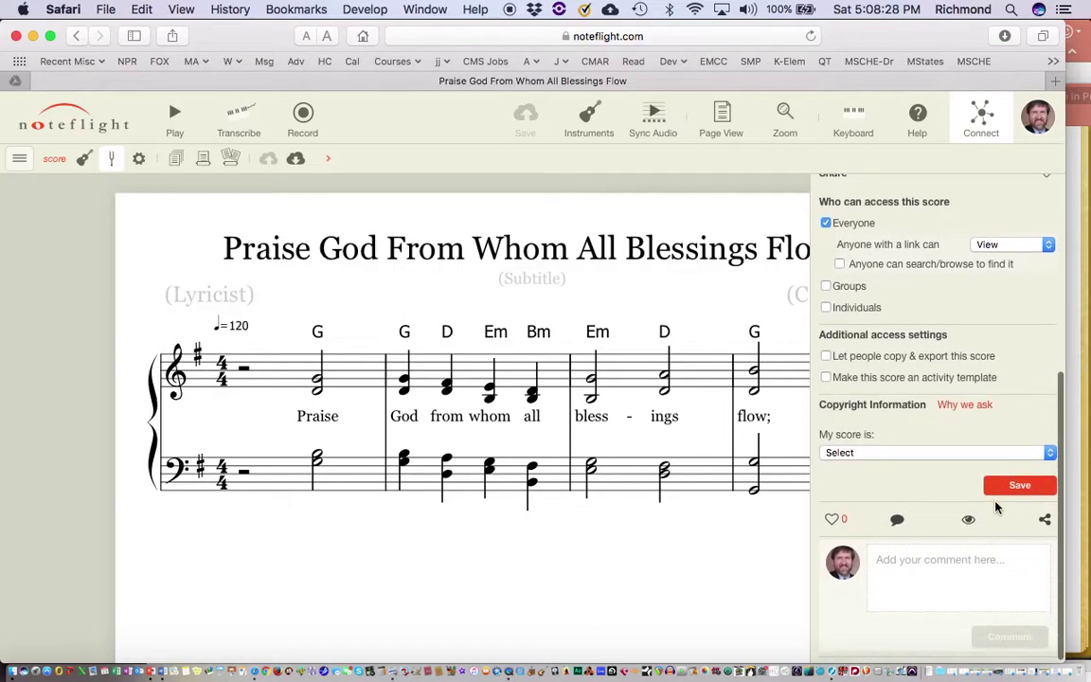
{"action": "left_click", "coordinate": [890, 453]}
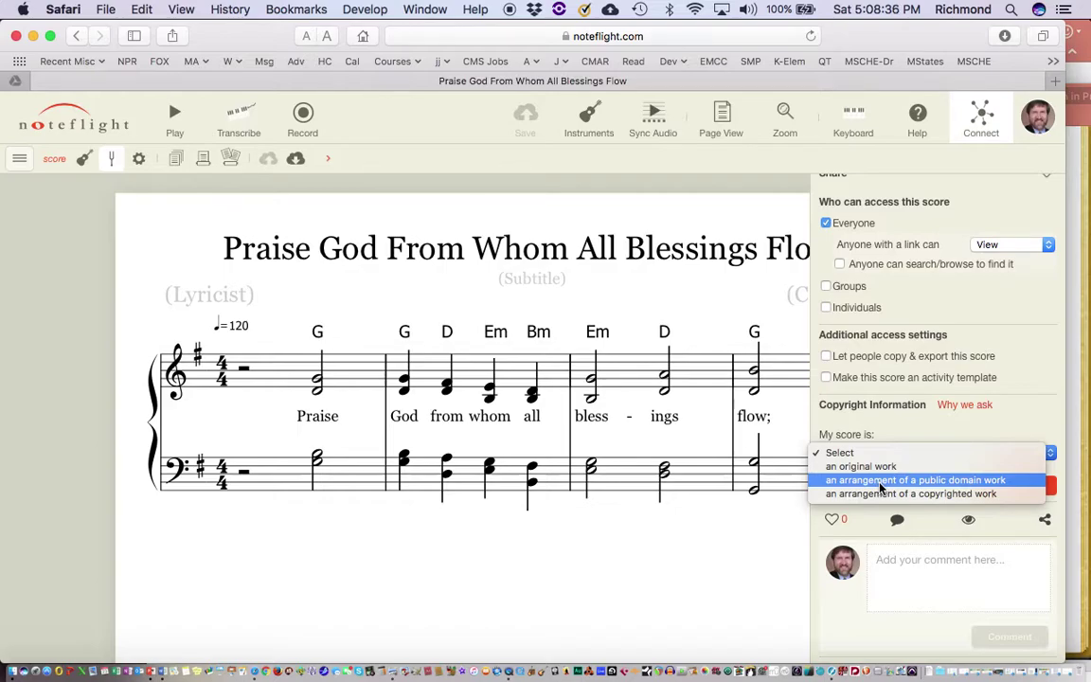
{"action": "left_click", "coordinate": [880, 487]}
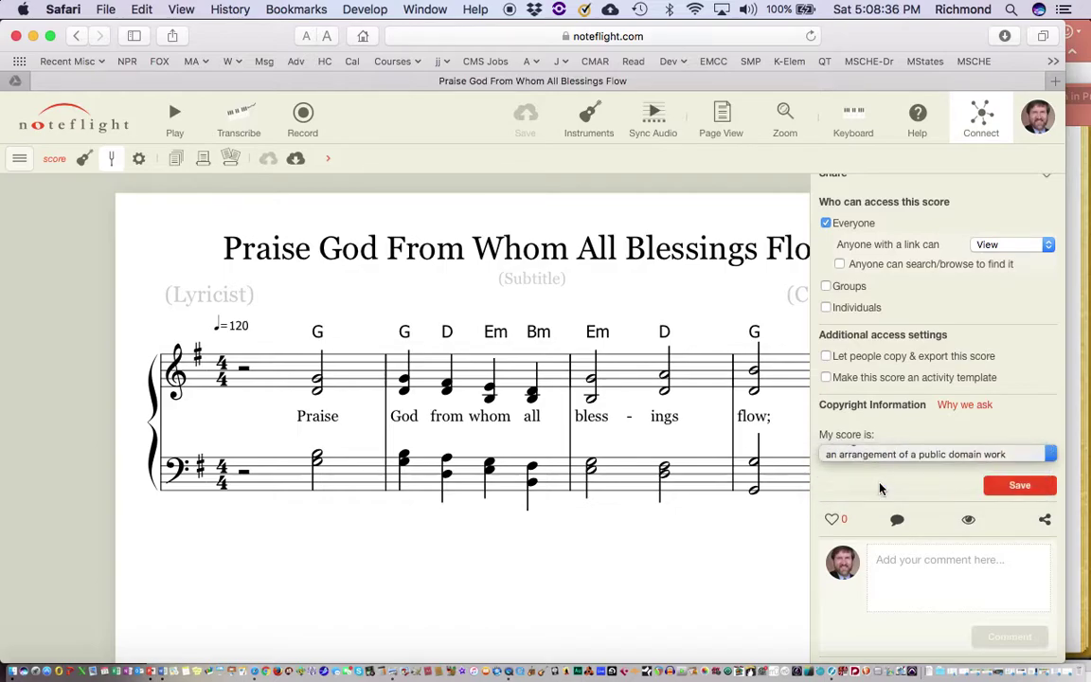
{"action": "left_click", "coordinate": [1019, 487]}
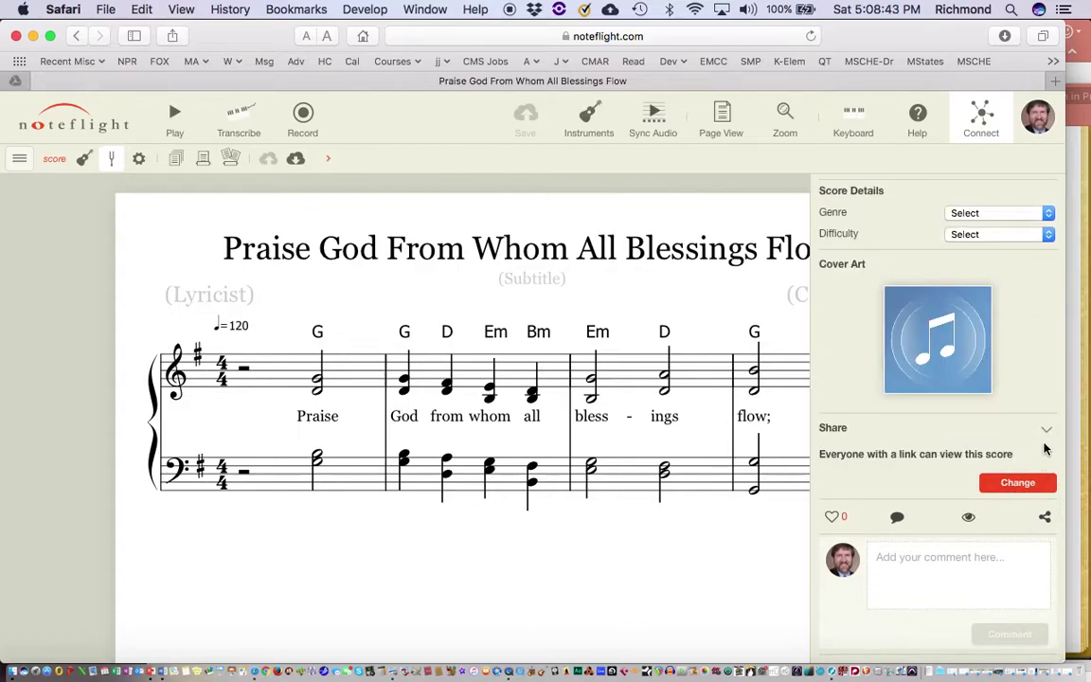
Copy the link to the shared score and close the sharing options
{"action": "scroll", "coordinate": [932, 452], "scroll_direction": "down", "scroll_amount": 1}
{"action": "left_click", "coordinate": [1045, 521]}
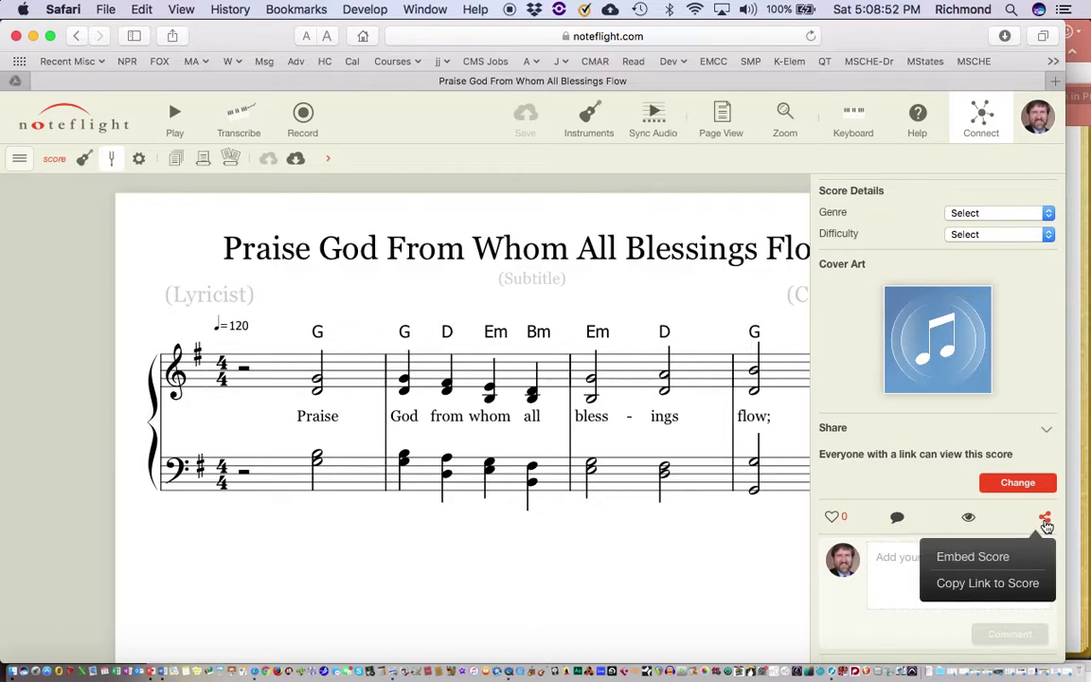
{"action": "left_click", "coordinate": [985, 581]}
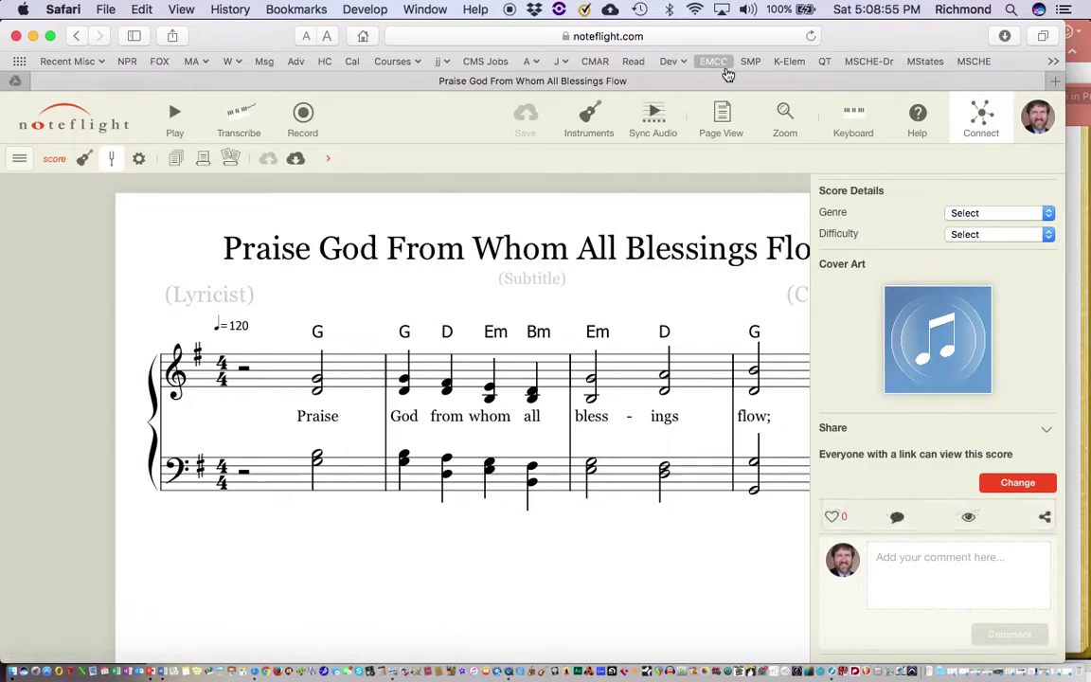
{"action": "left_click", "coordinate": [985, 121]}
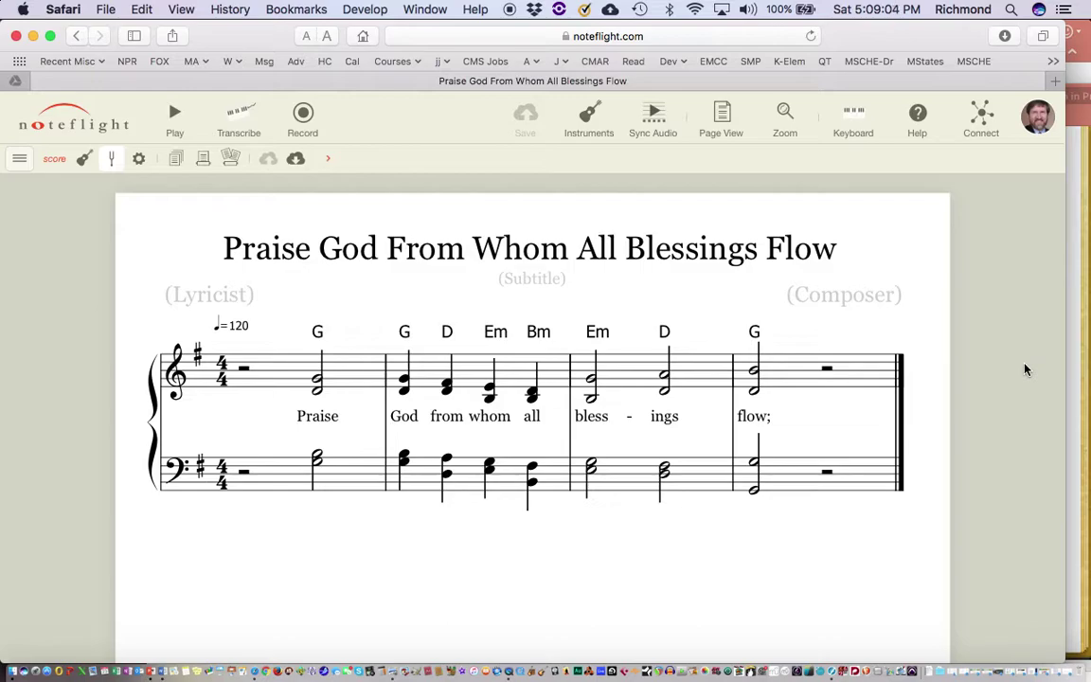
Switch to Word, paste the copied score link on the third line of the blank document as a hyperlink, and select its line
{"action": "key", "text": "super+Tab"}
{"action": "key", "text": "super+Tab"}
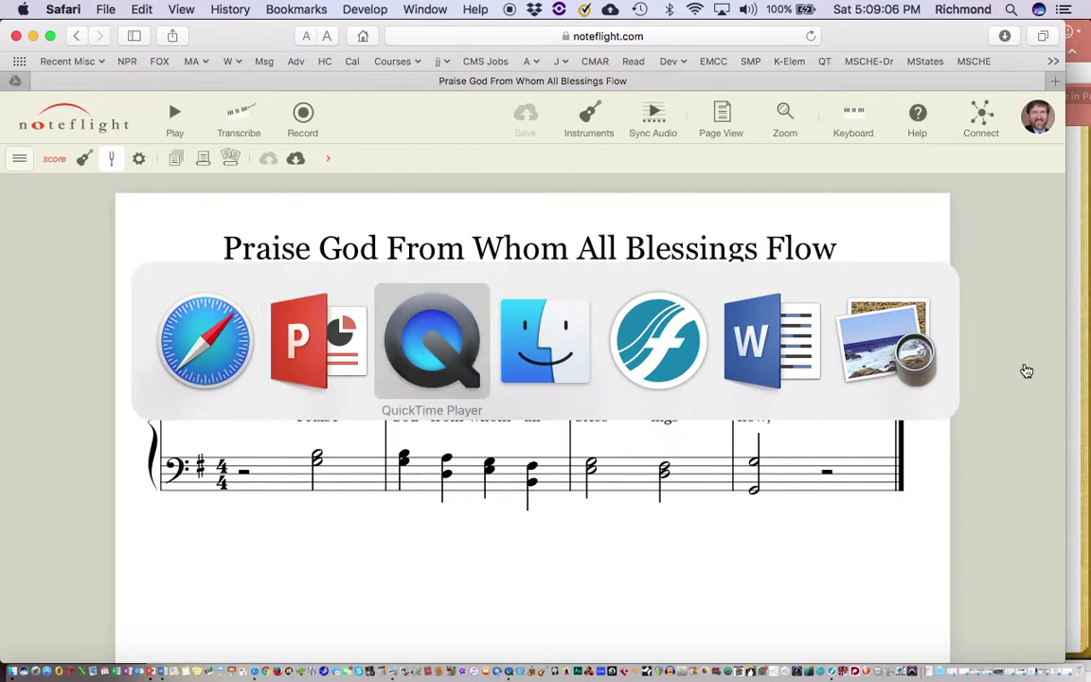
{"action": "key", "text": "super+Tab"}
{"action": "key", "text": "super+Tab"}
{"action": "key", "text": "super+Tab"}
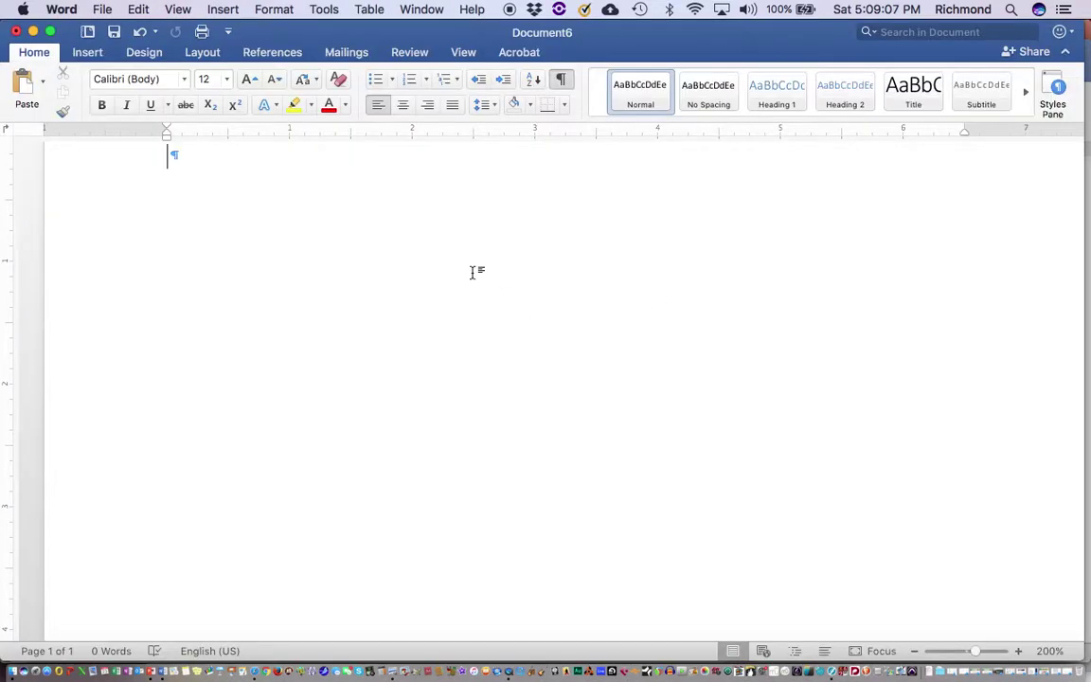
{"action": "key", "text": "Return"}
{"action": "key", "text": "Return"}
{"action": "key", "text": "super+v"}
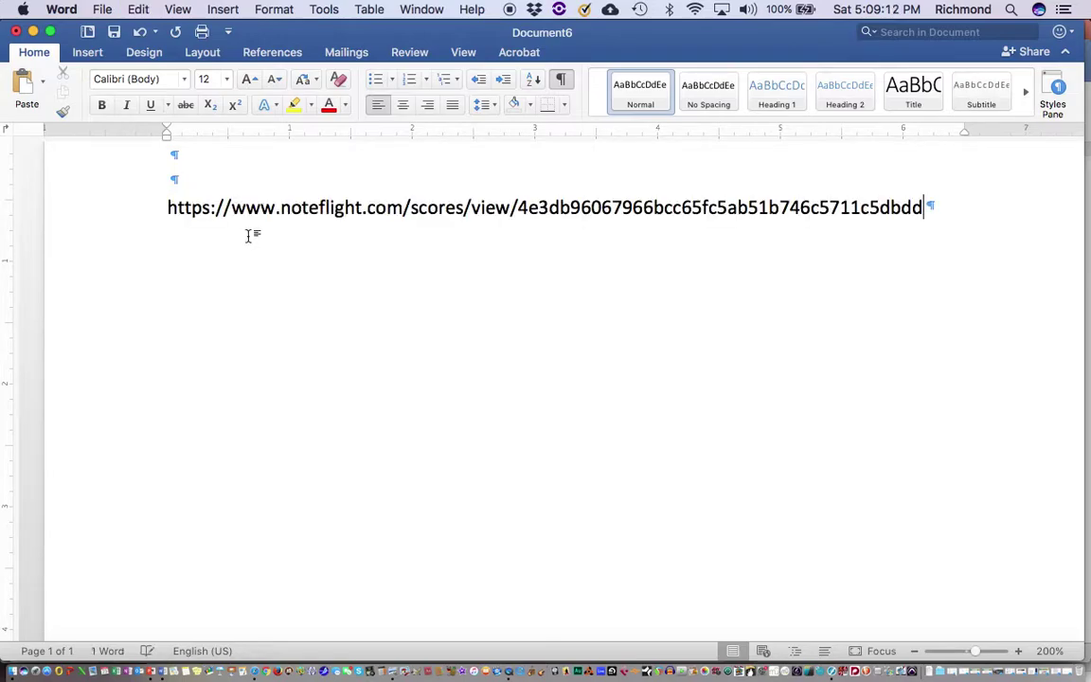
{"action": "key", "text": "Return"}
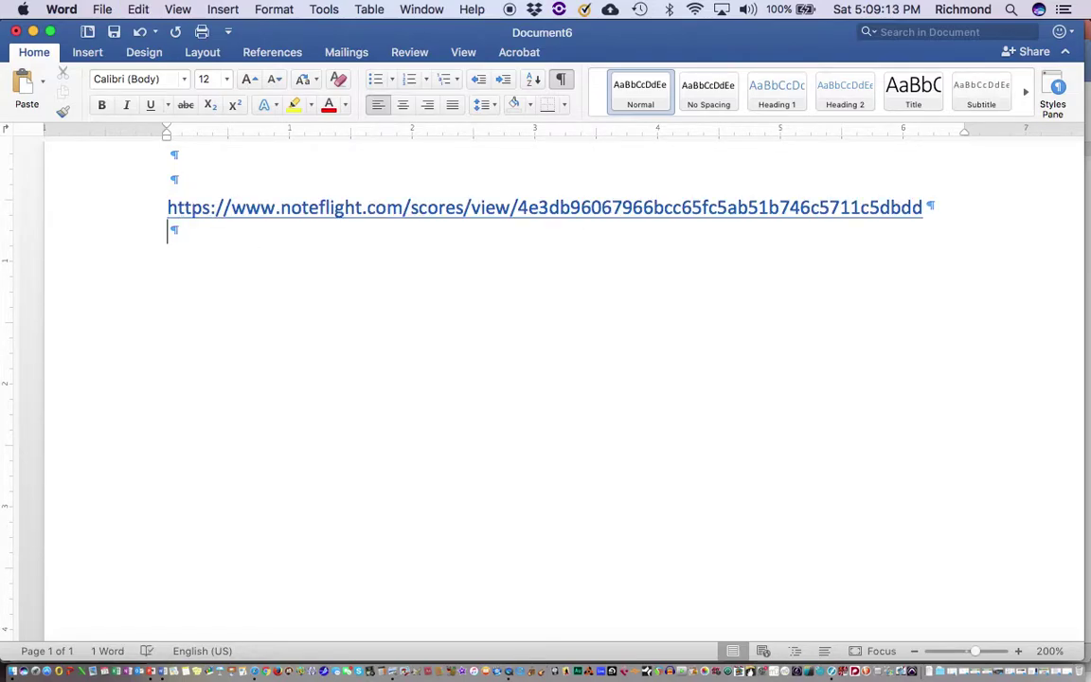
{"action": "key", "text": "shift+Up"}
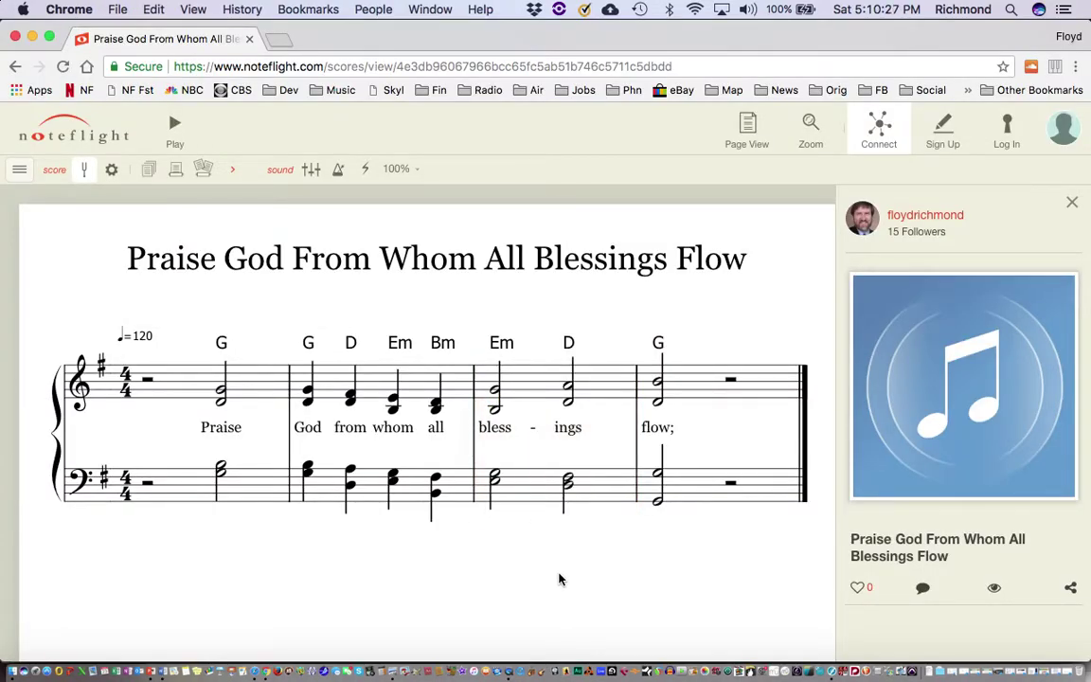
Switch from the shared score view in Chrome back to the editable score in Safari
{"action": "key", "text": "super+Tab"}
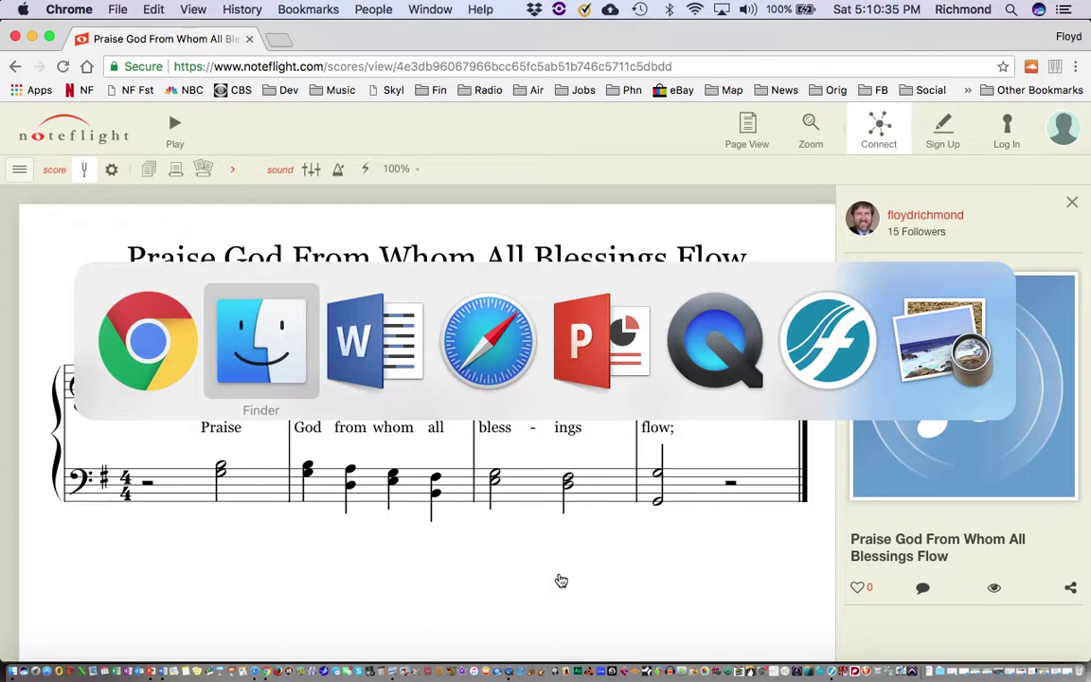
{"action": "key", "text": "super+Tab"}
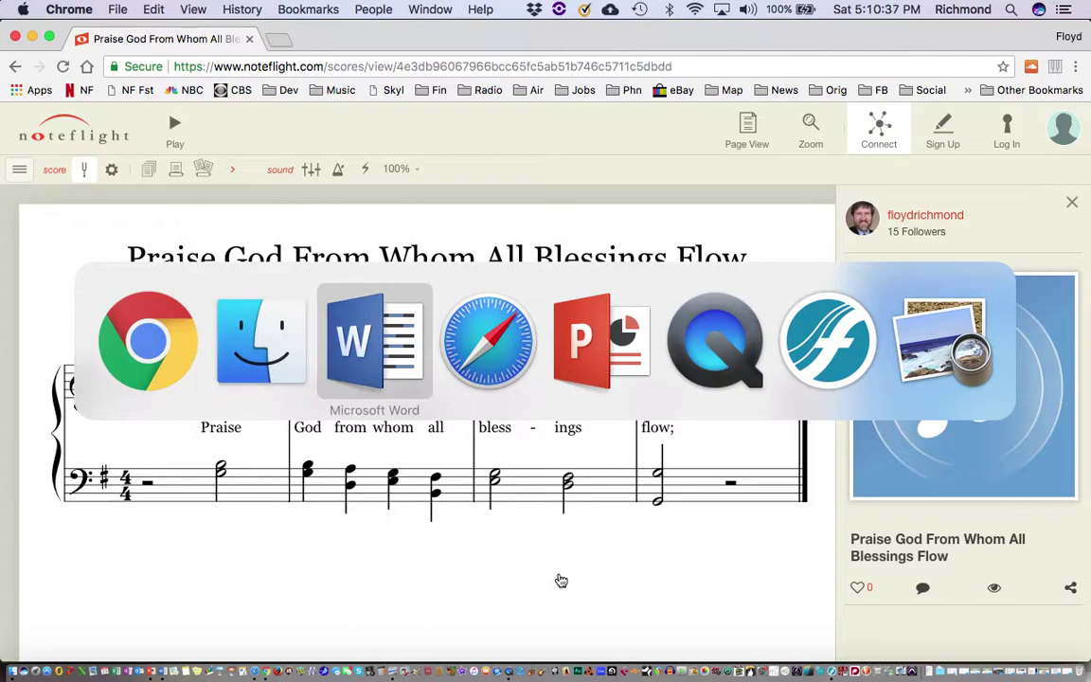
{"action": "key", "text": "super+Tab"}
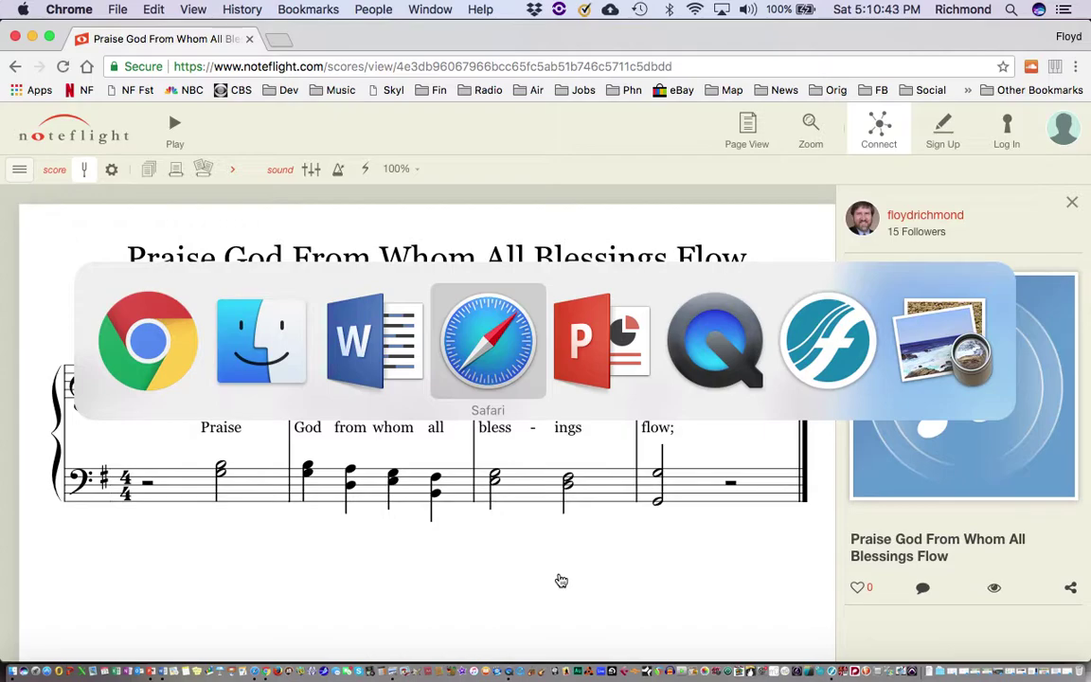
{"action": "key", "text": "super+Tab"}
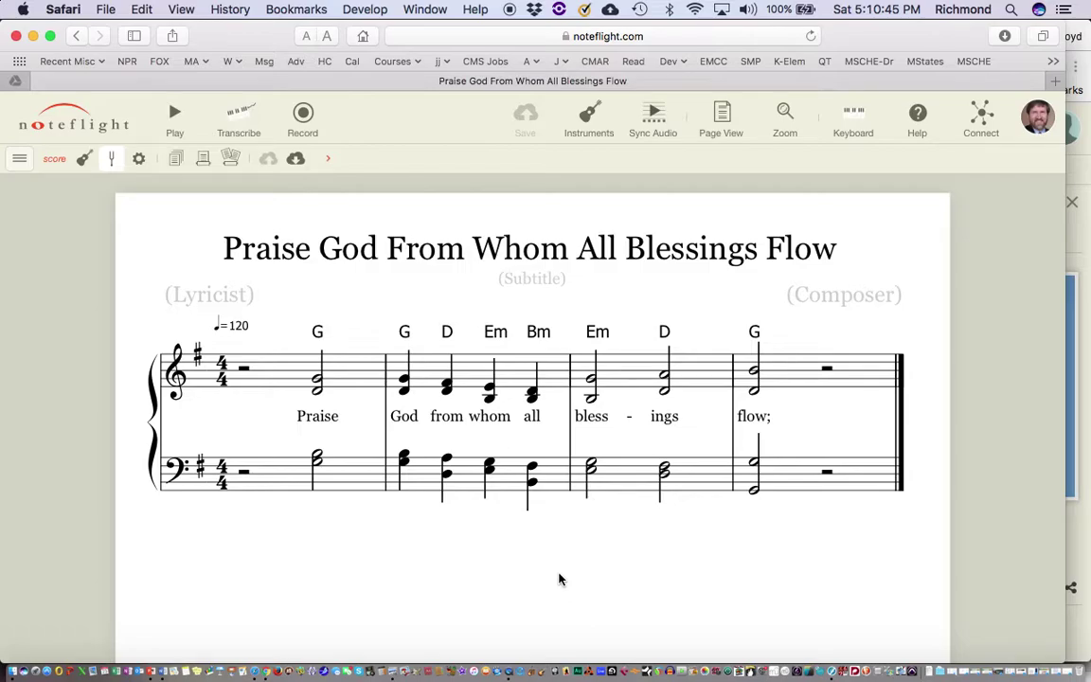
Examine the full hymn on the PowerPoint slide, return to Safari, and look over the notated four-measure score
{"action": "key", "text": "super+Tab"}
{"action": "key", "text": "super+Tab"}
{"action": "key", "text": "super+Tab"}
{"action": "key", "text": "super+Tab"}
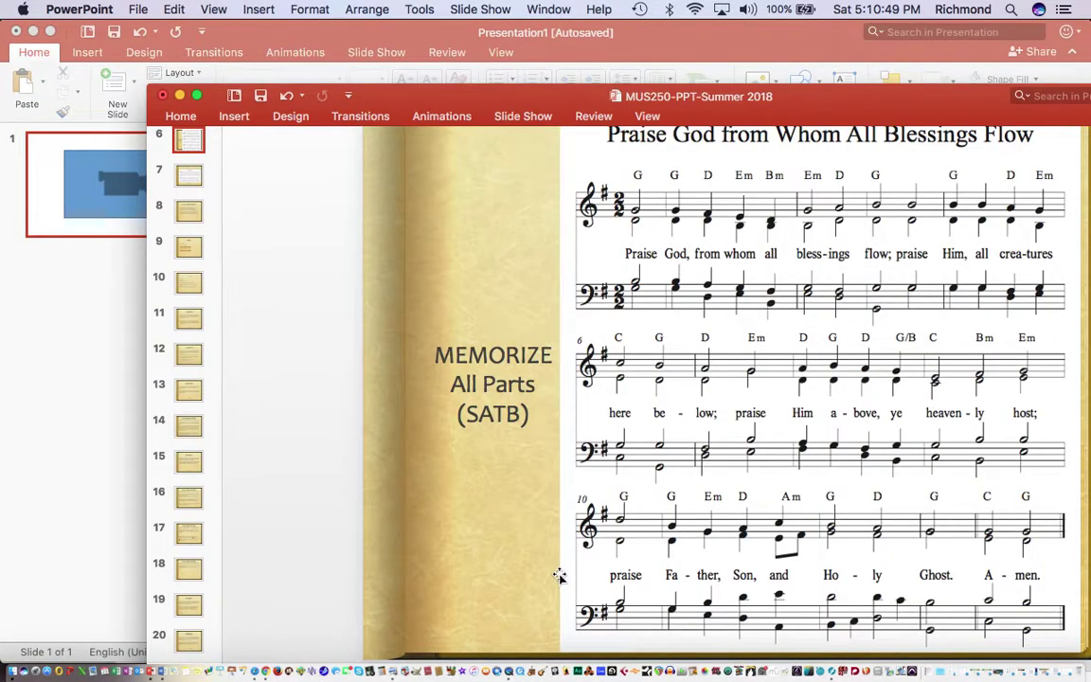
{"action": "key", "text": "super+Tab"}
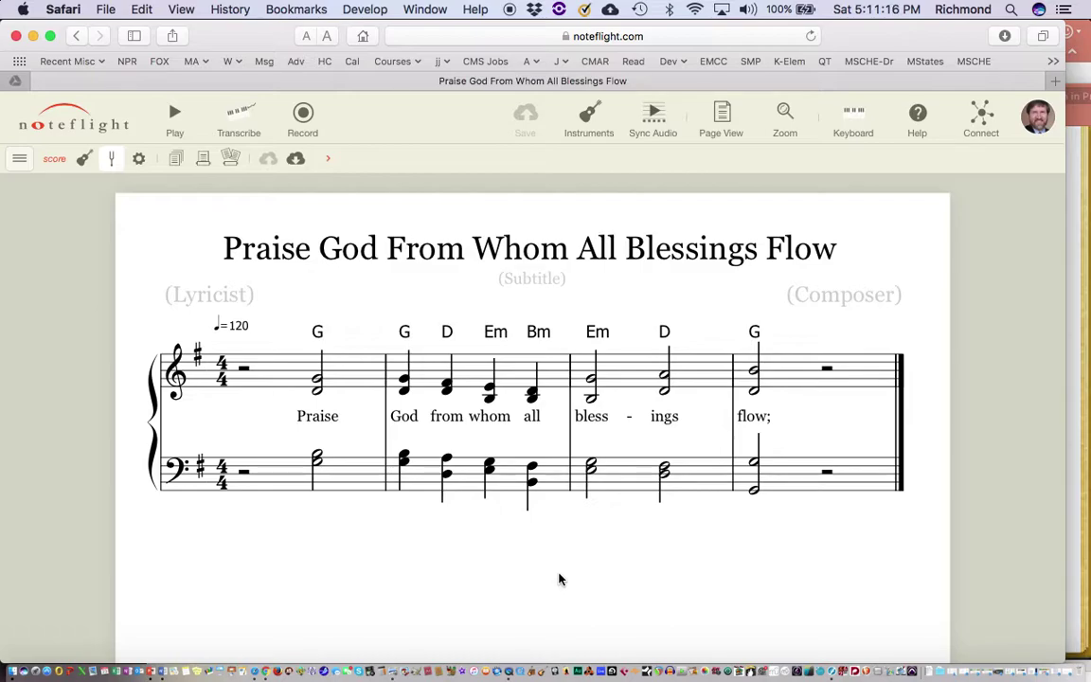
{"action": "scroll", "coordinate": [844, 348], "scroll_direction": "down", "scroll_amount": 2}
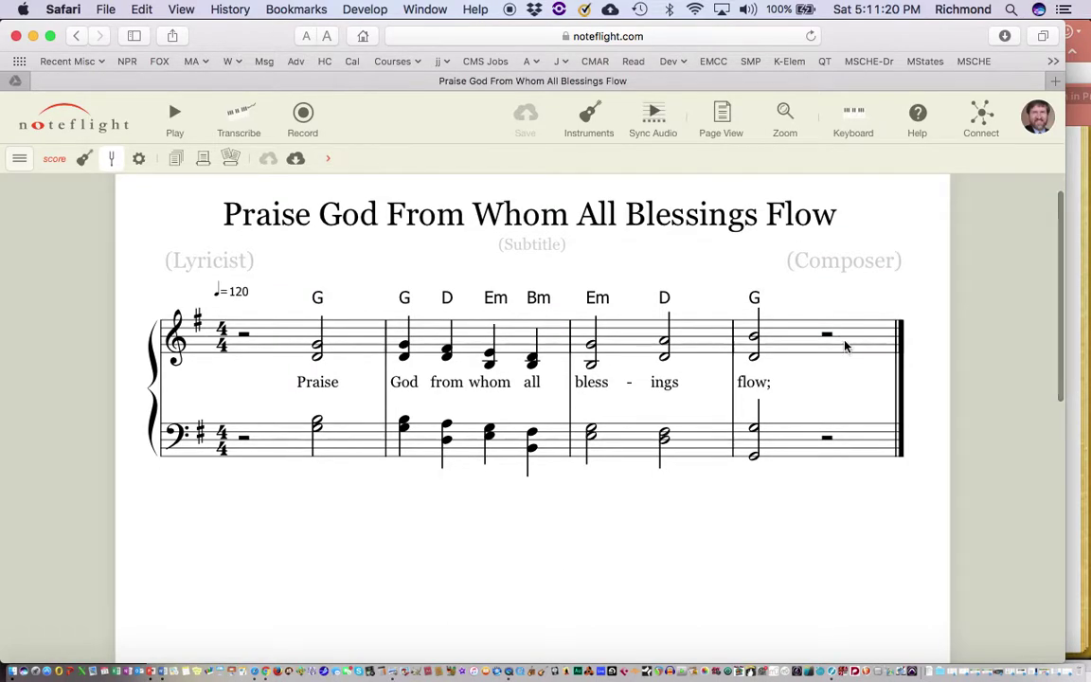
{"action": "scroll", "coordinate": [846, 347], "scroll_direction": "up", "scroll_amount": 2}
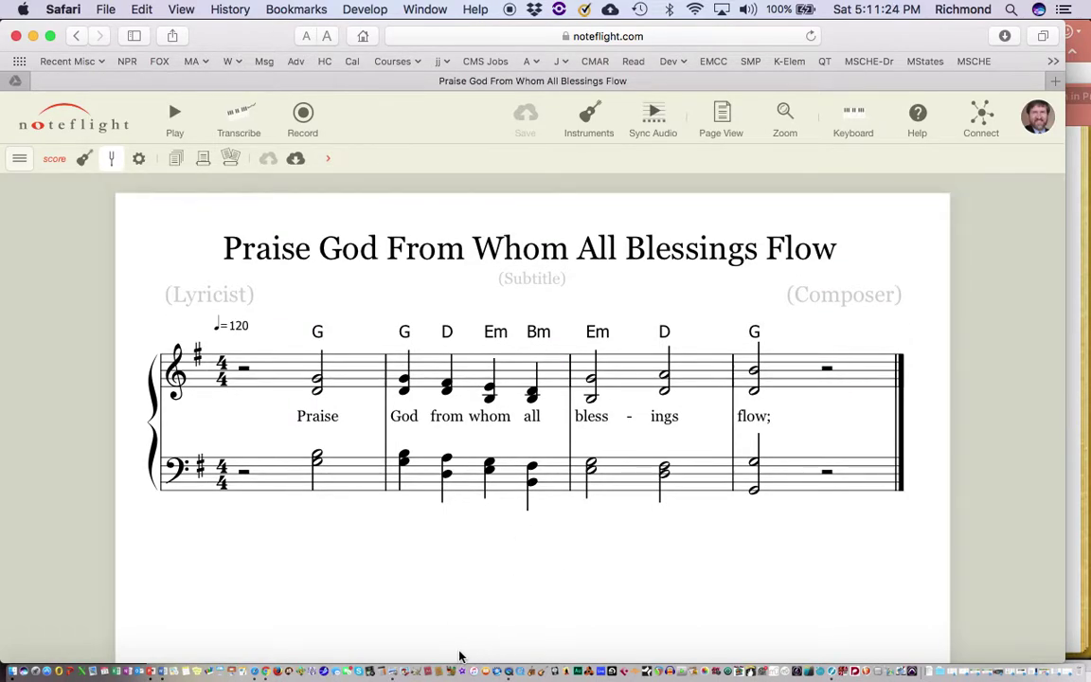